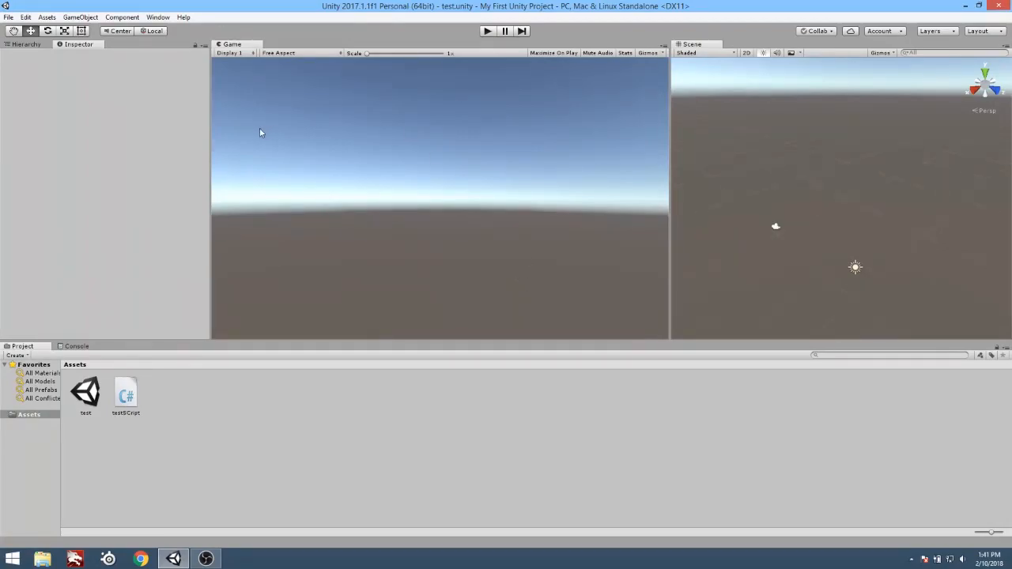
Undock the Game view into a floating window and dock it back between the Inspector and Scene views.
left_click(24, 46)
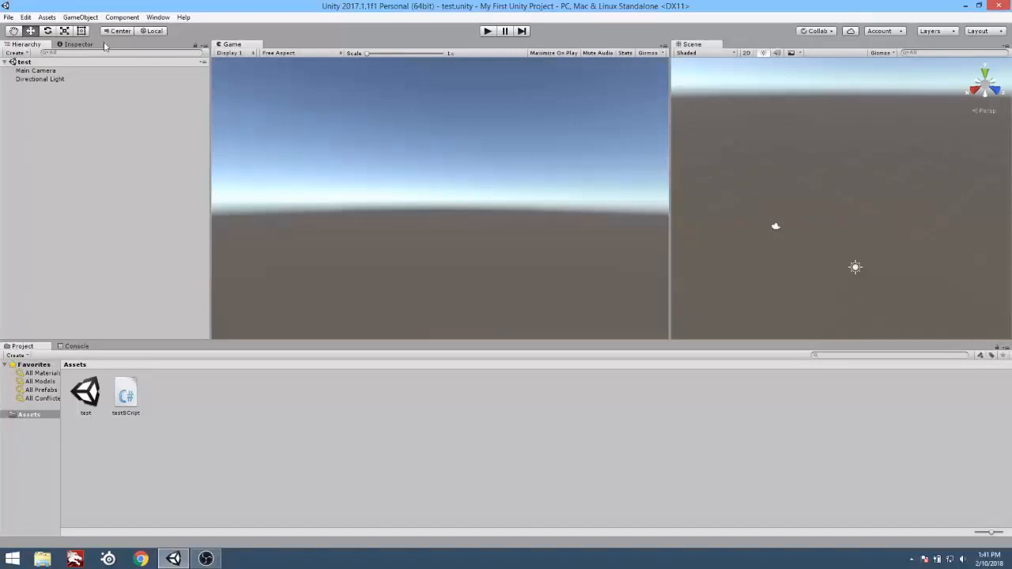
left_click(79, 44)
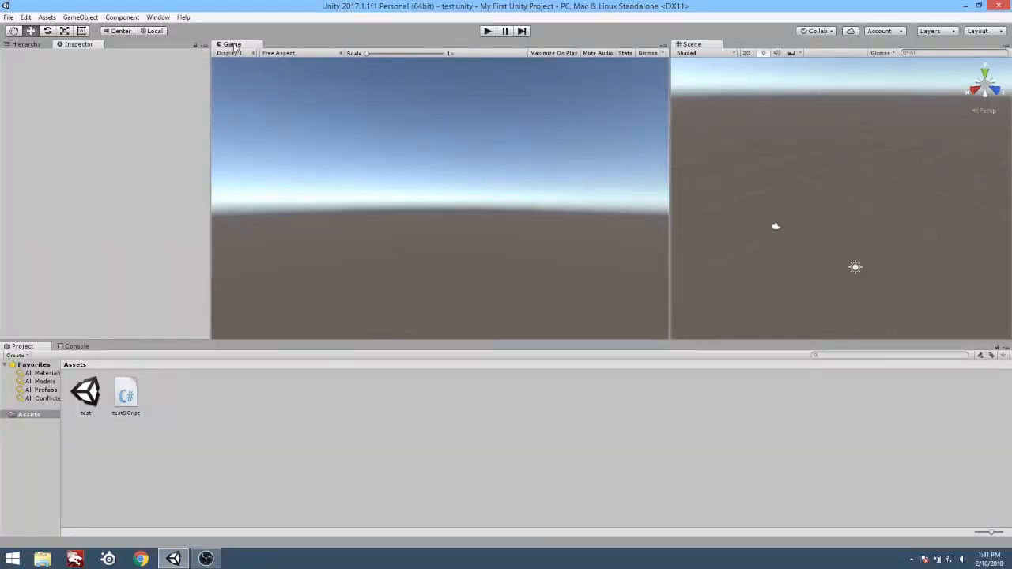
left_click_drag(261, 65, 405, 191)
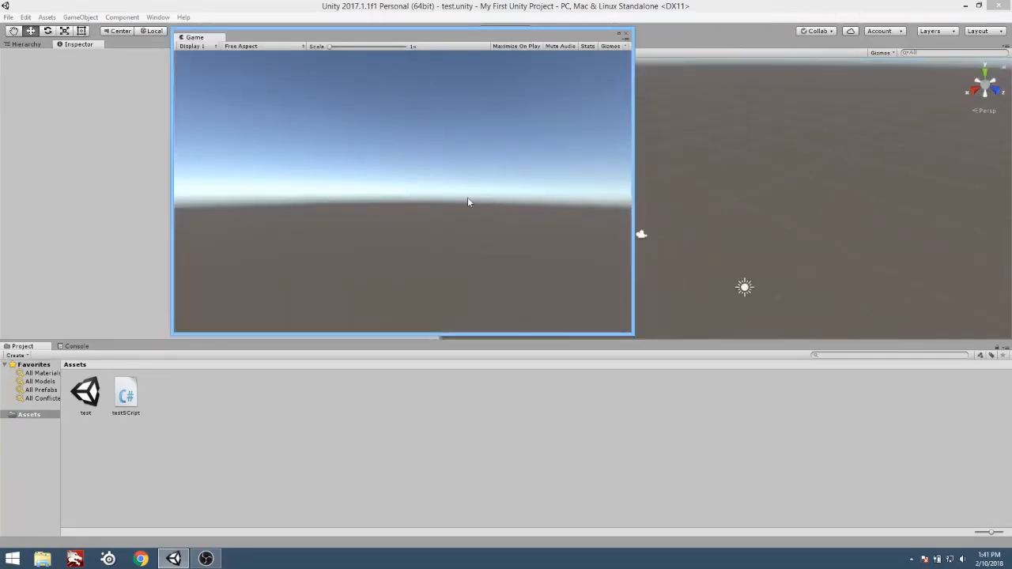
left_click_drag(239, 37, 390, 117)
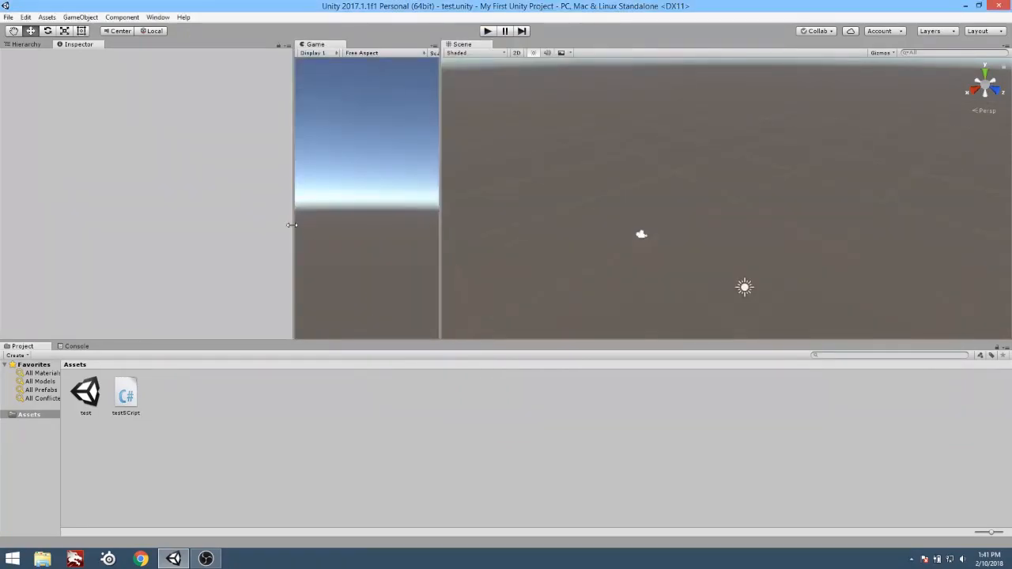
Resize the panels so the Inspector is narrow, the Game view is wide and the Project panel is shorter.
left_click_drag(290, 225, 146, 227)
left_click_drag(439, 239, 612, 237)
left_click_drag(541, 342, 542, 362)
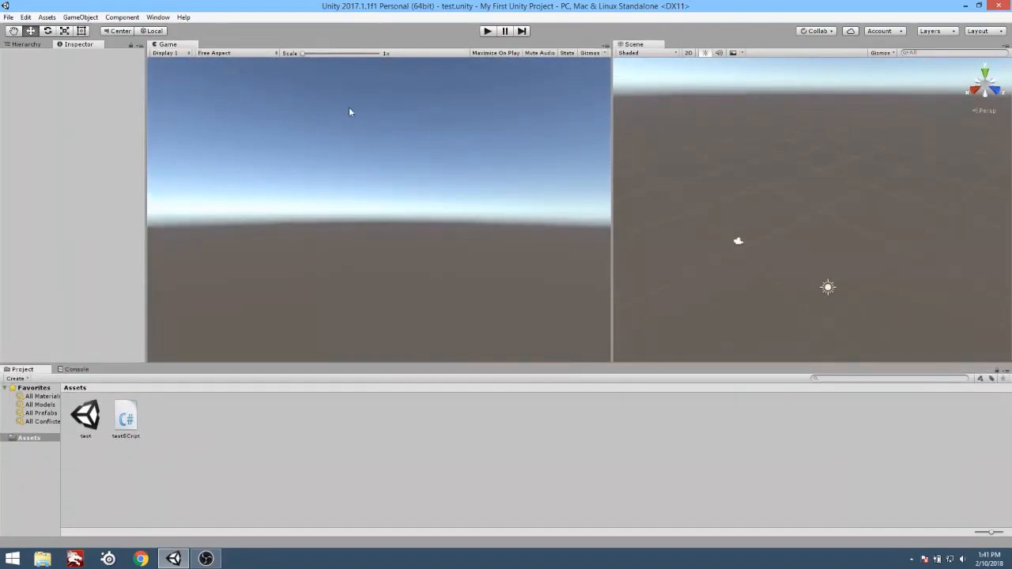
Close the Game view tab.
right_click(175, 41)
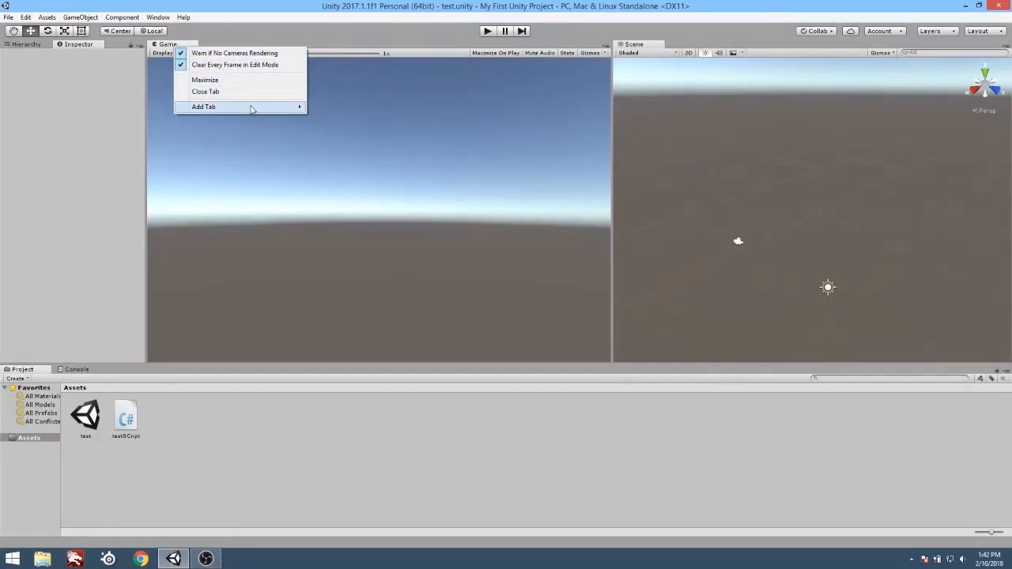
mouse_move(250, 110)
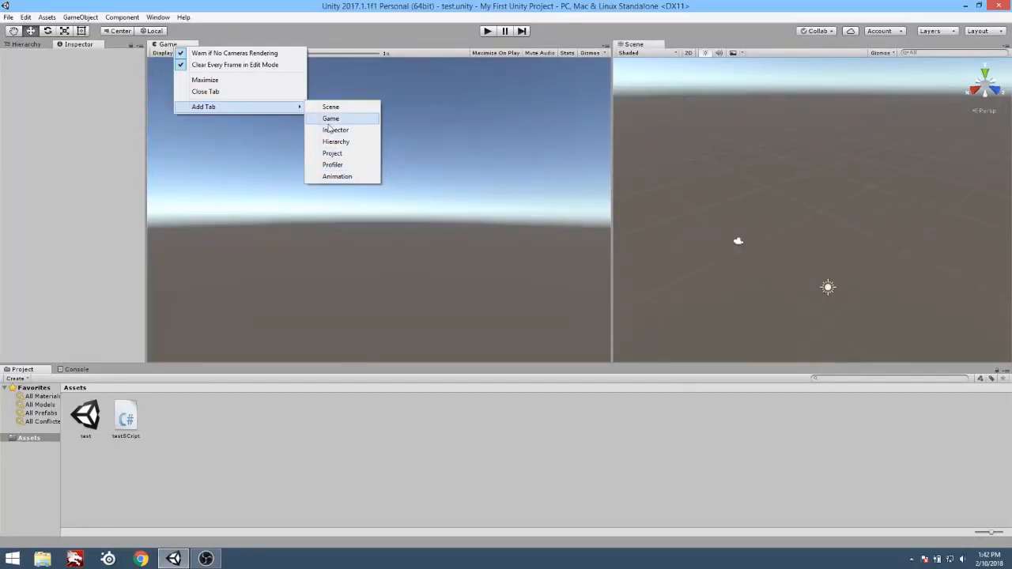
left_click(228, 94)
Maximize the Scene view to fill the editor and restore it to its docked size.
right_click(399, 45)
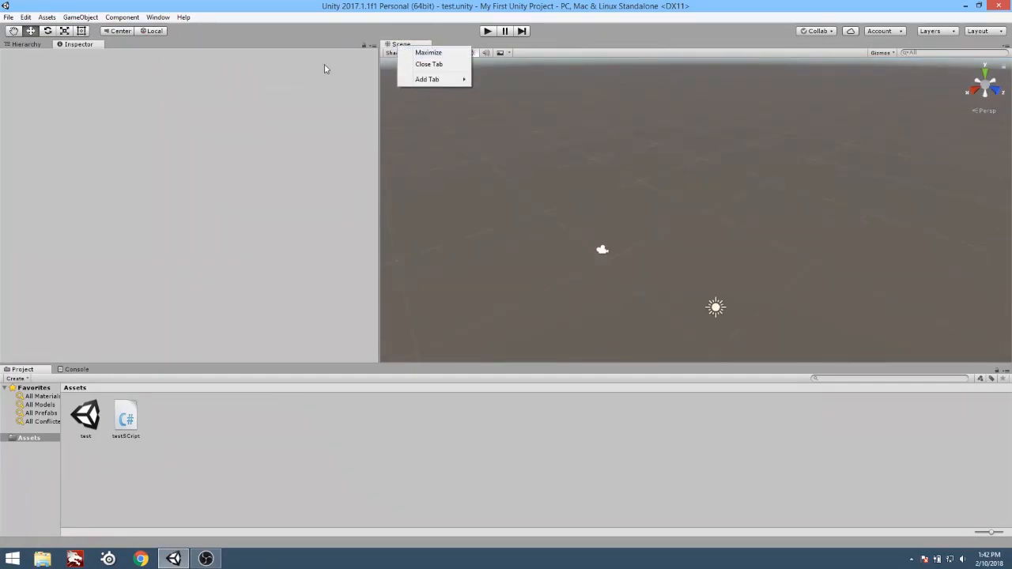
left_click(459, 54)
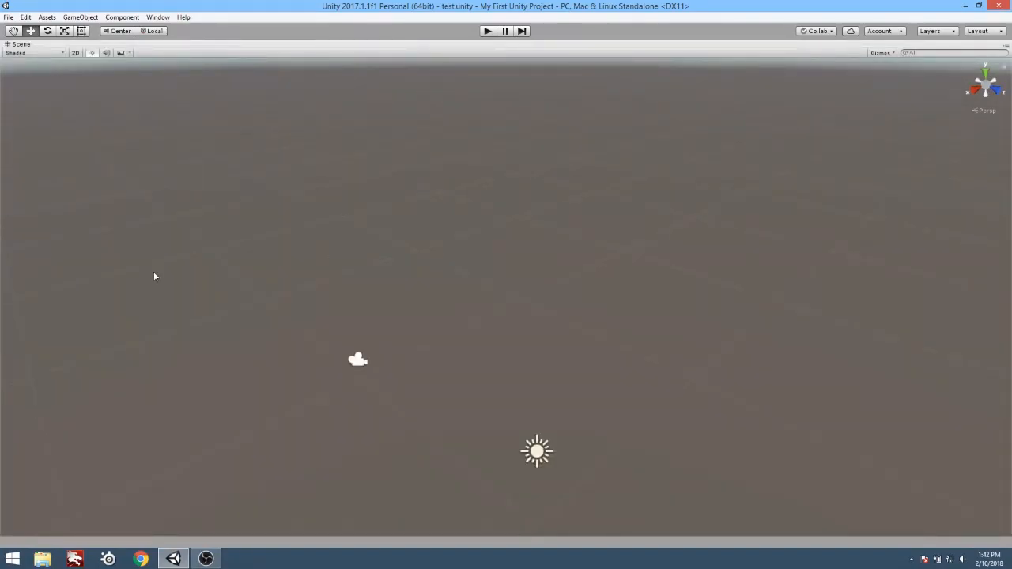
right_click(163, 44)
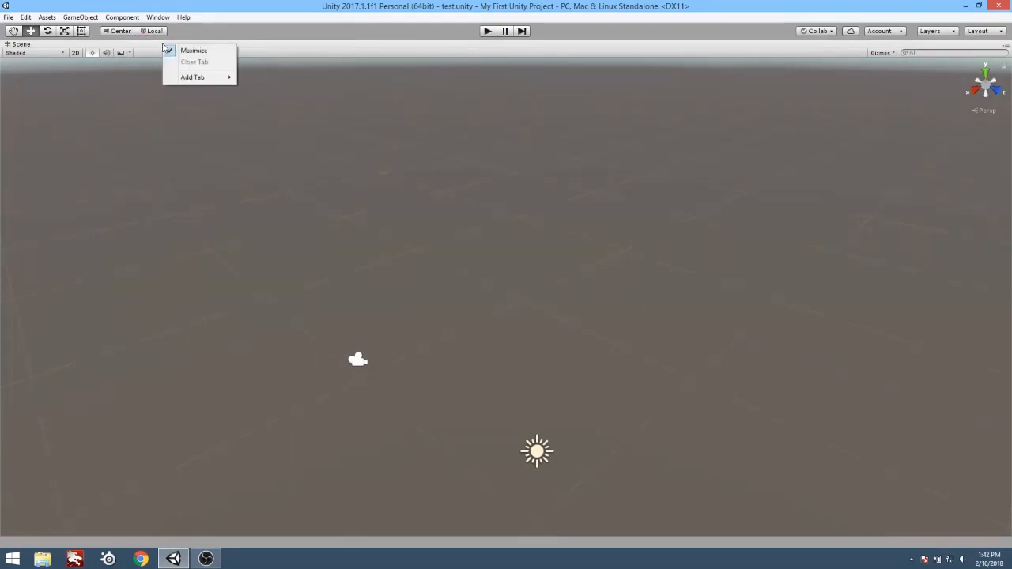
left_click(222, 45)
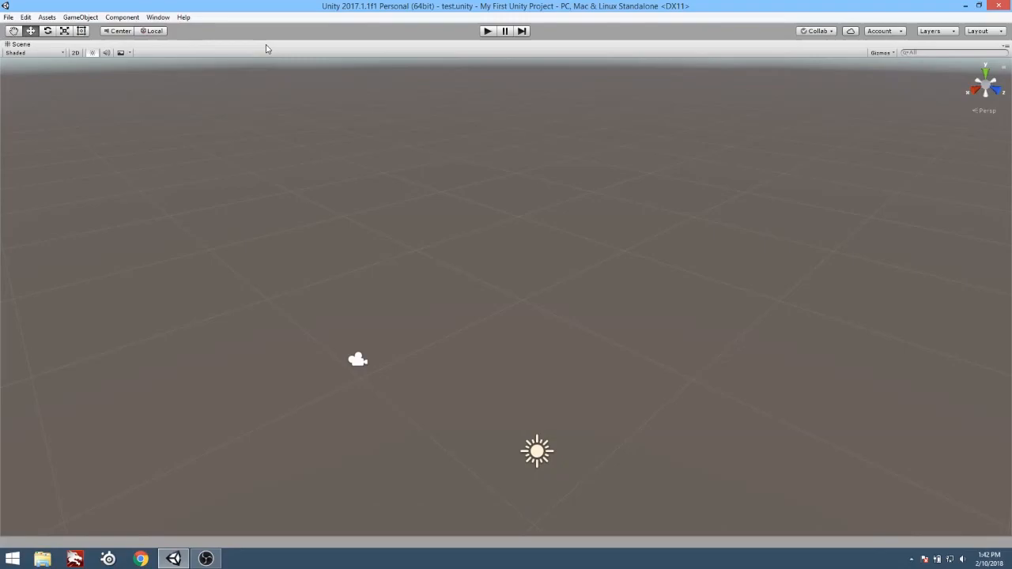
key("shift+space")
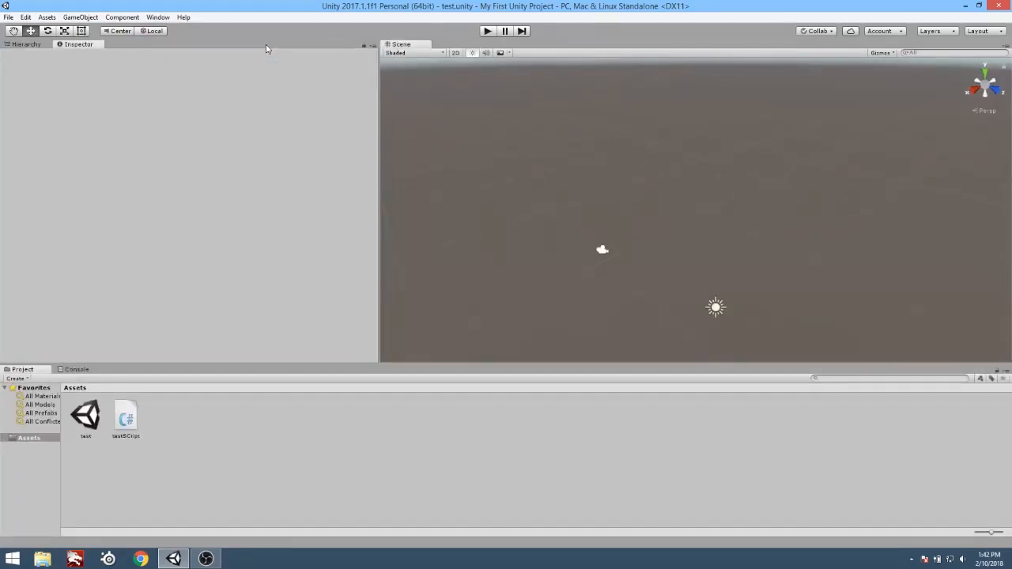
Show the Hierarchy in a narrower panel and add a Game tab beside the Scene view.
left_click(40, 45)
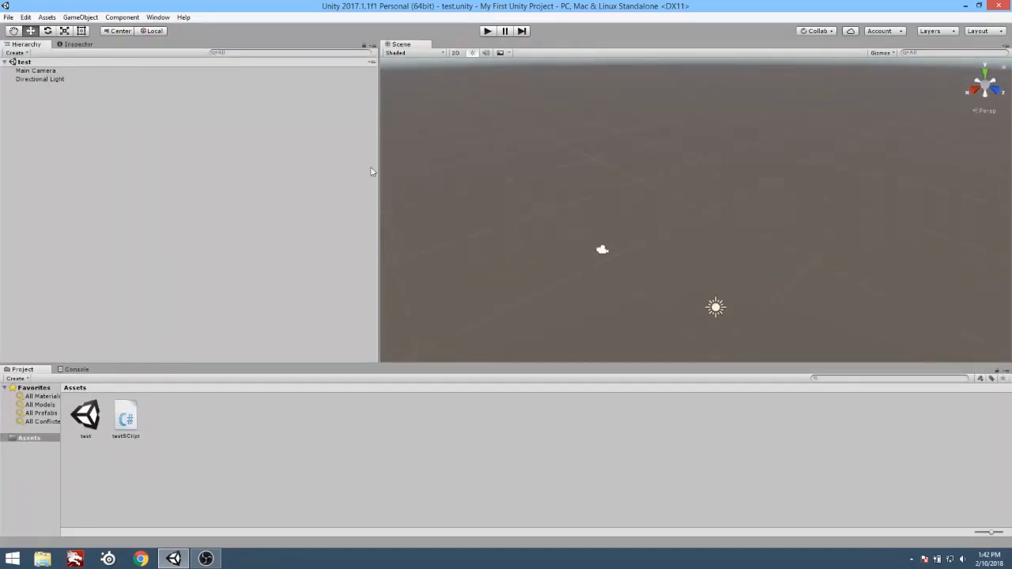
left_click_drag(378, 168, 213, 168)
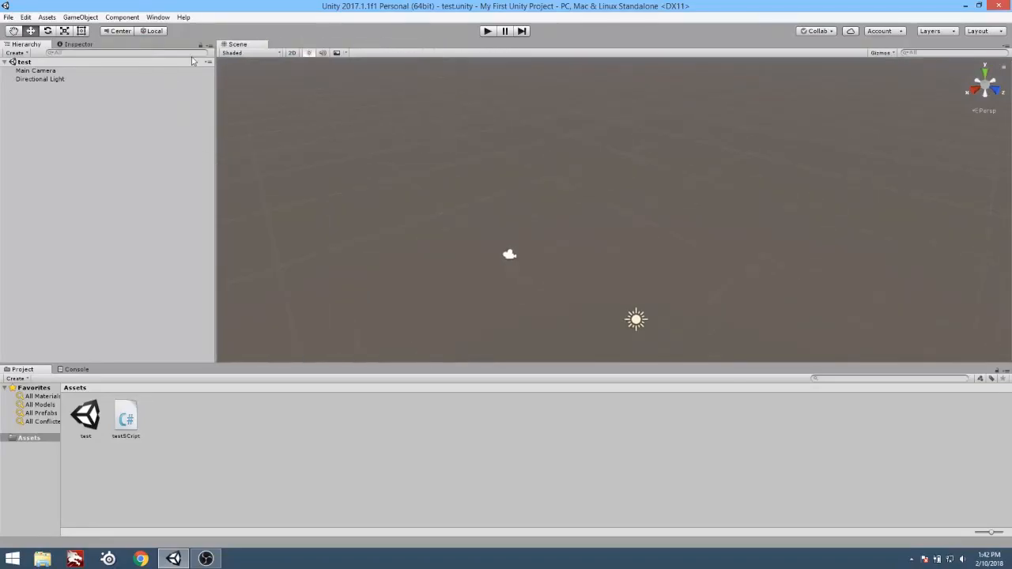
right_click(251, 52)
mouse_move(284, 81)
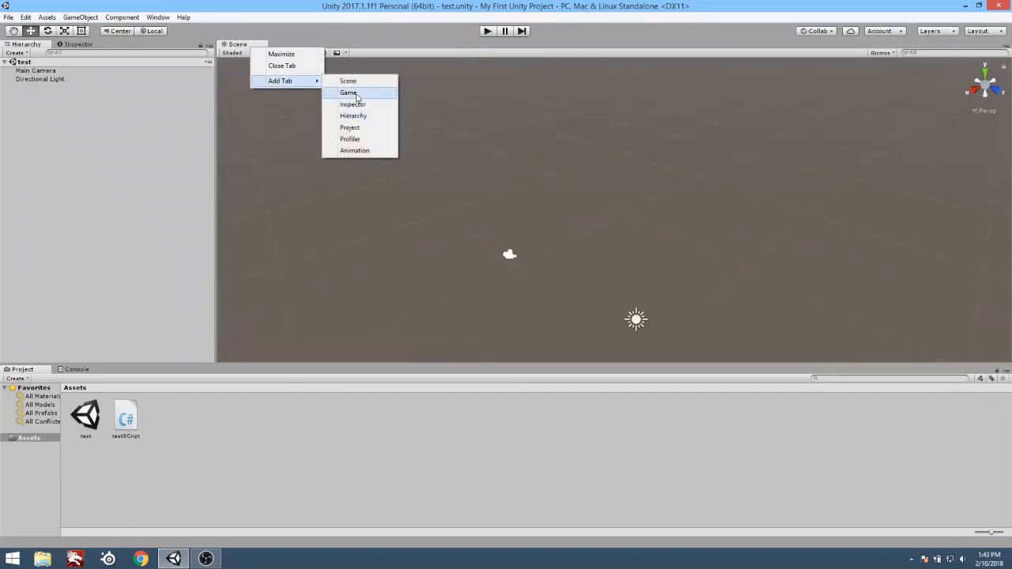
left_click(365, 95)
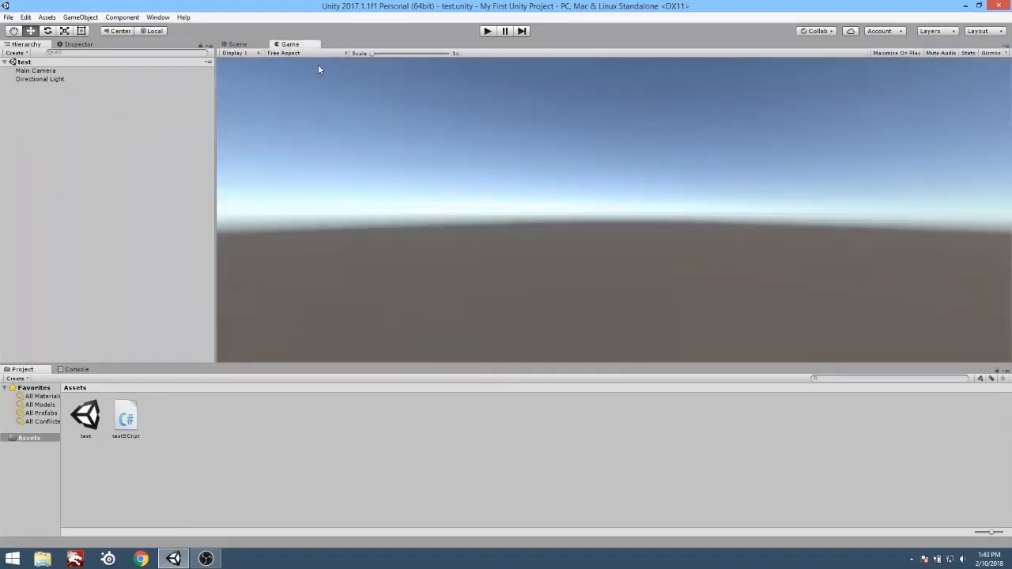
Add a second Game tab next to the Hierarchy and Inspector, and close it again.
right_click(80, 49)
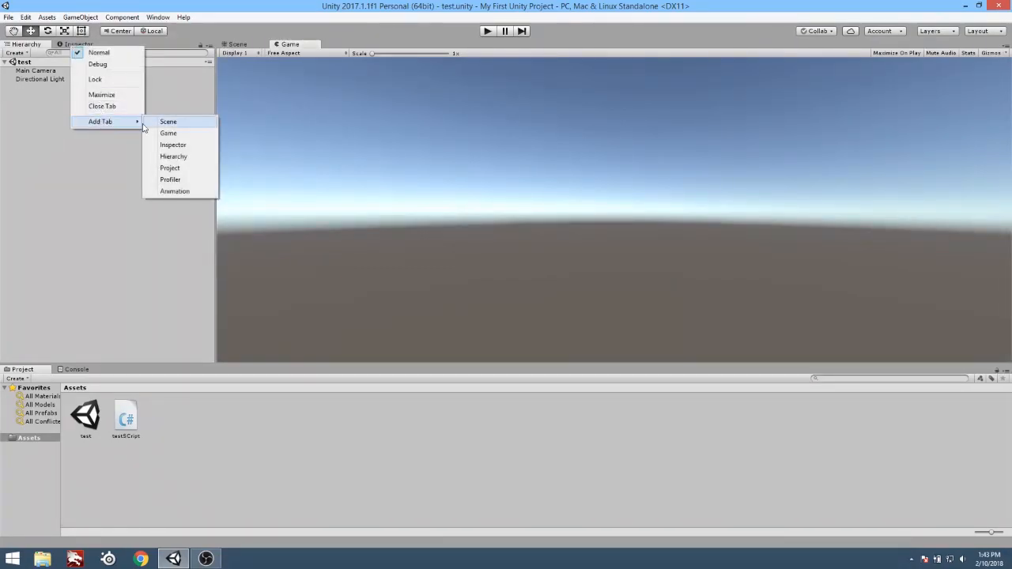
left_click(168, 133)
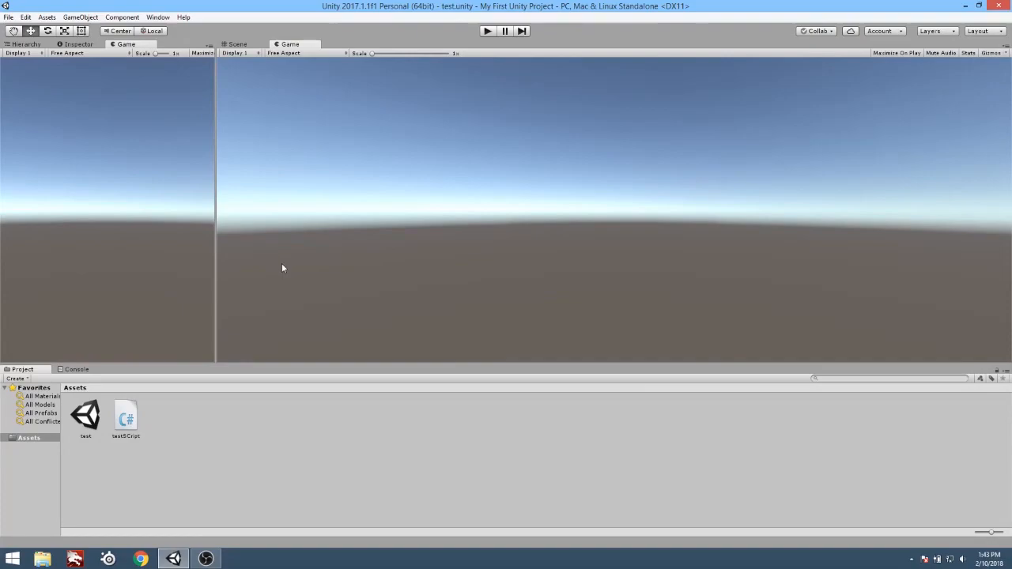
right_click(125, 45)
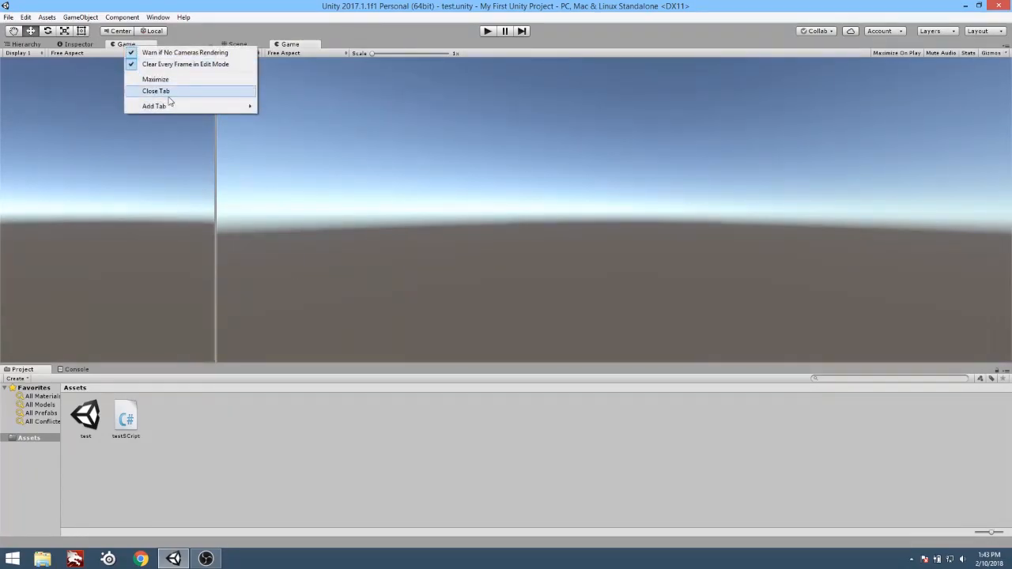
left_click(168, 93)
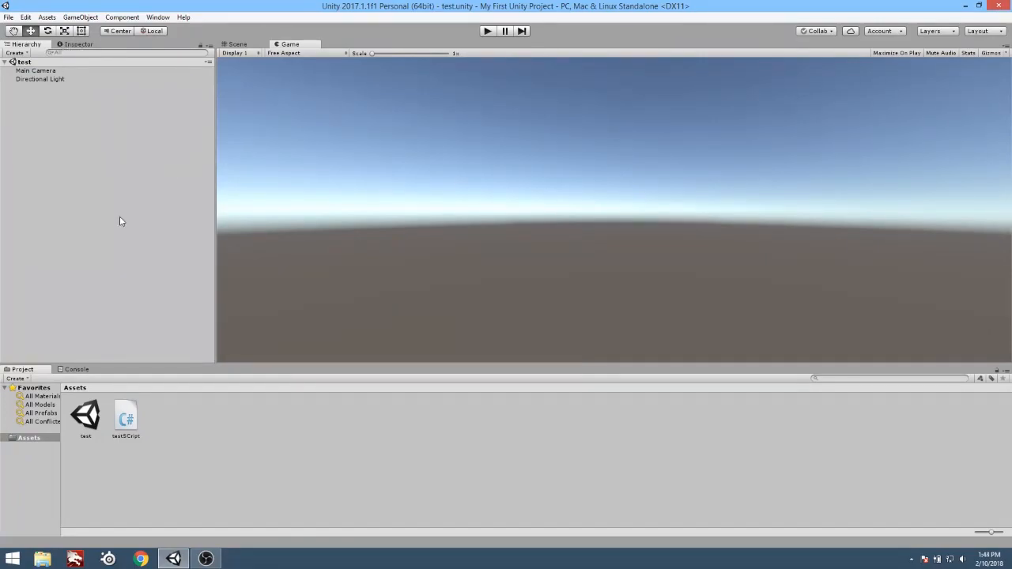
Bring the Inspector and the Scene view to the front of their panels.
left_click(85, 46)
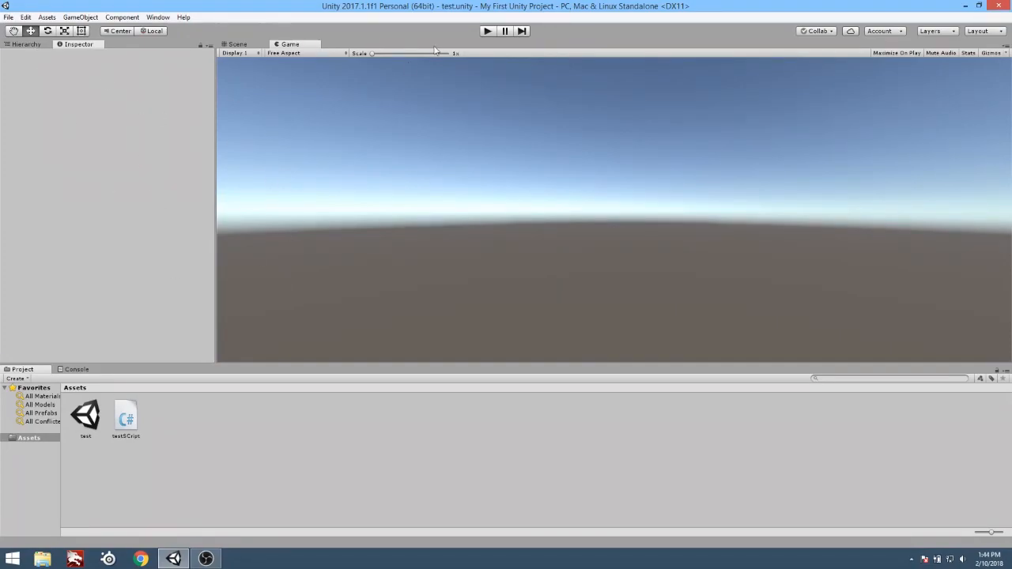
left_click(235, 45)
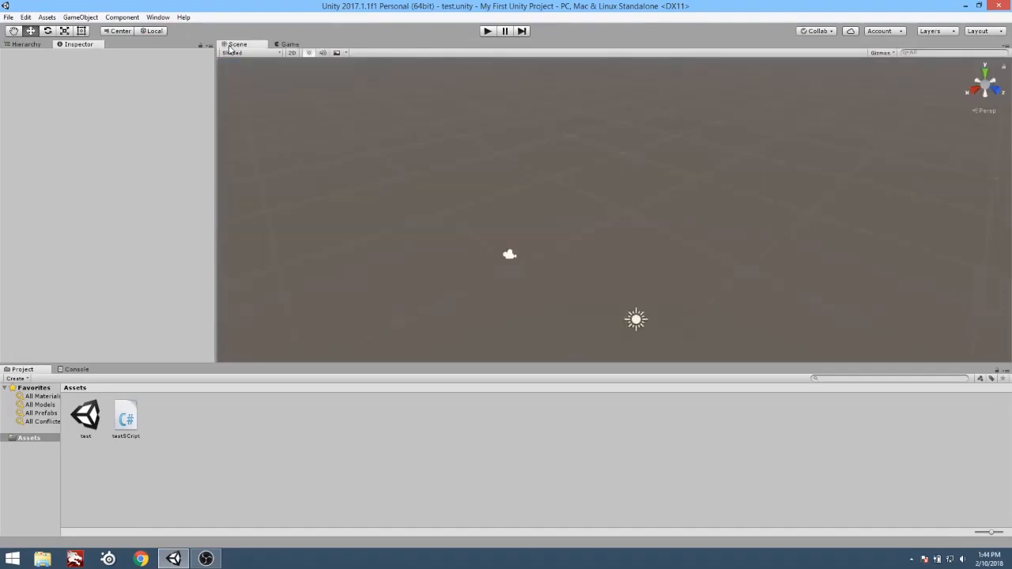
right_click(274, 44)
left_click(200, 36)
Open the Services window and widen the panel that holds it.
left_click(163, 21)
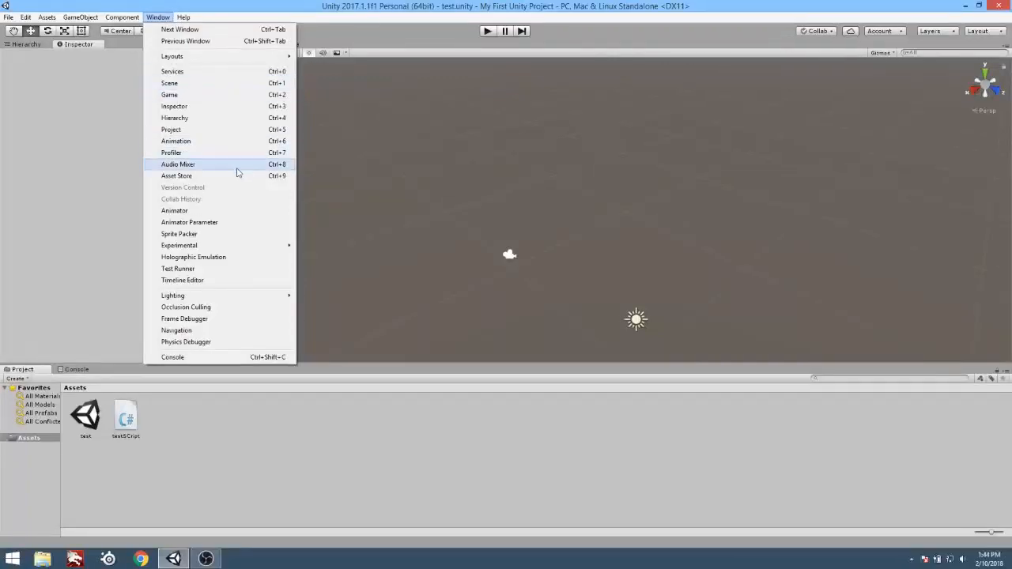
left_click(208, 72)
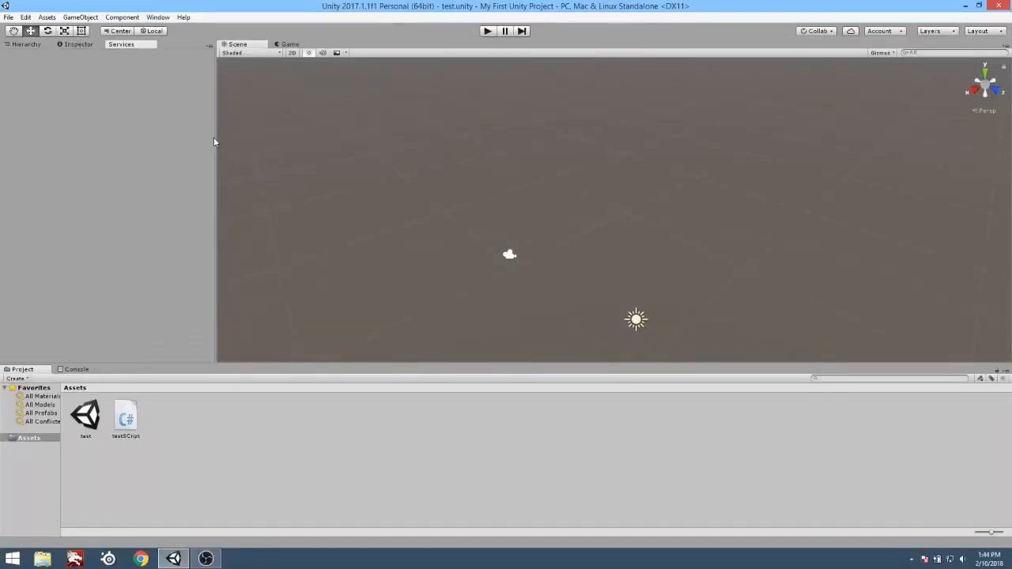
left_click_drag(215, 144, 283, 146)
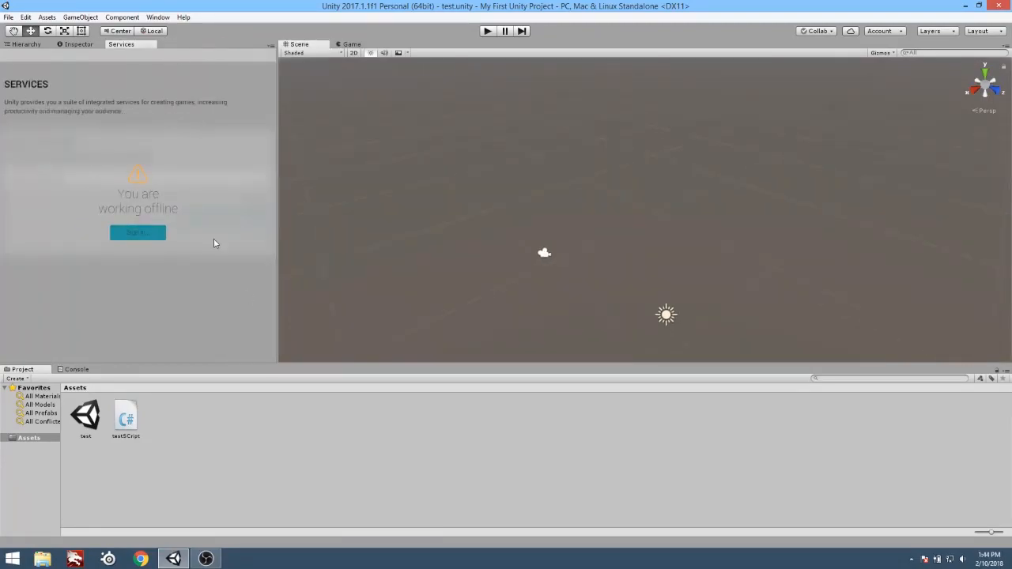
Leave offline mode in Services and select XCTutorials as the organization for the Unity Project ID.
left_click(156, 235)
left_click(150, 192)
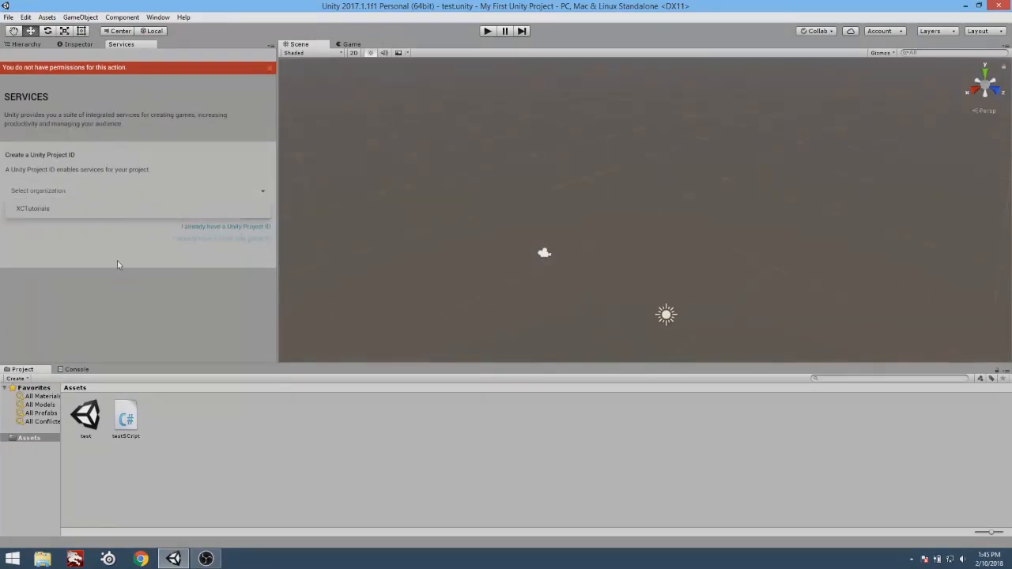
left_click(71, 215)
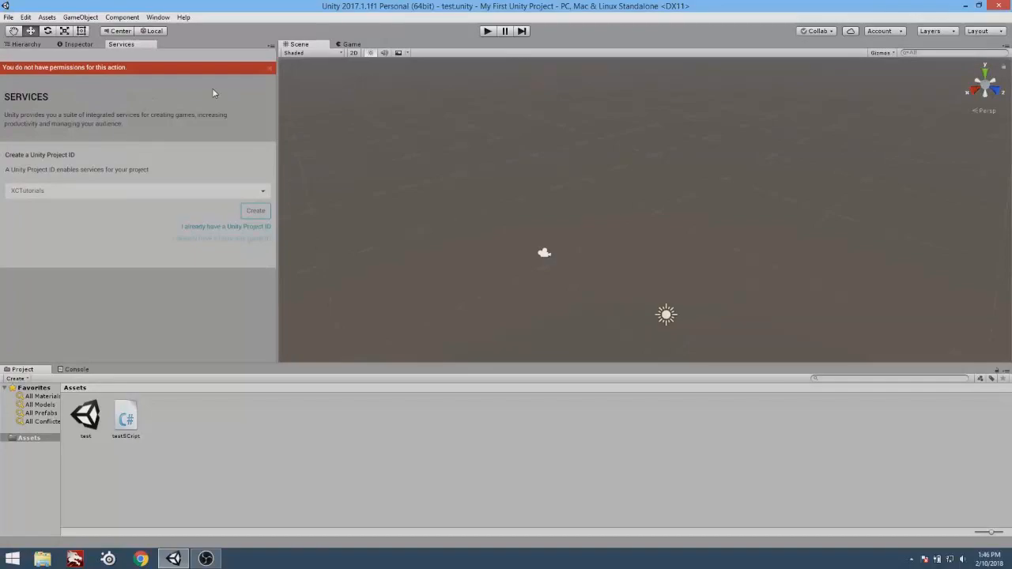
Close the Services tab and open the Asset Store.
right_click(143, 47)
left_click(173, 79)
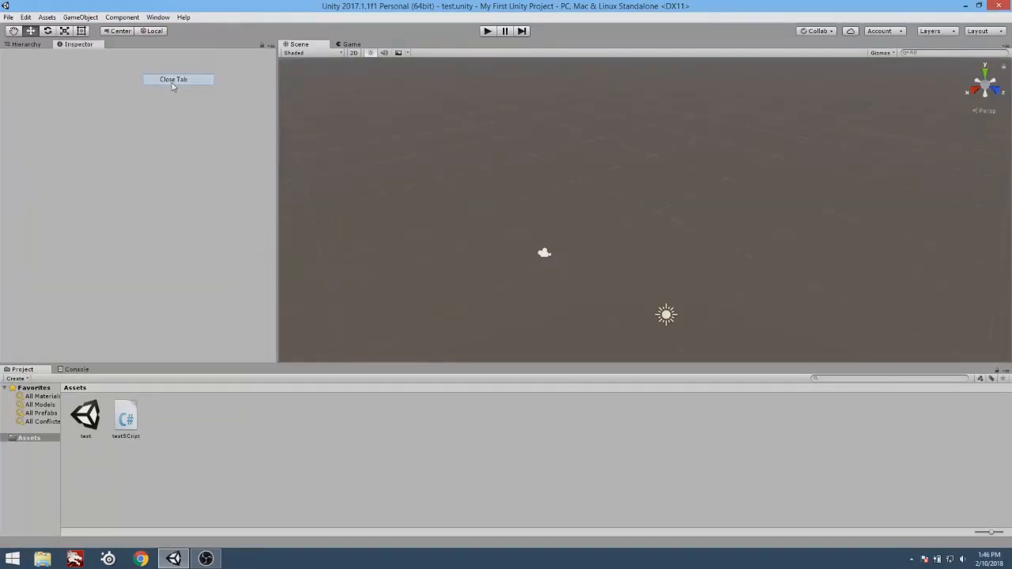
left_click(156, 17)
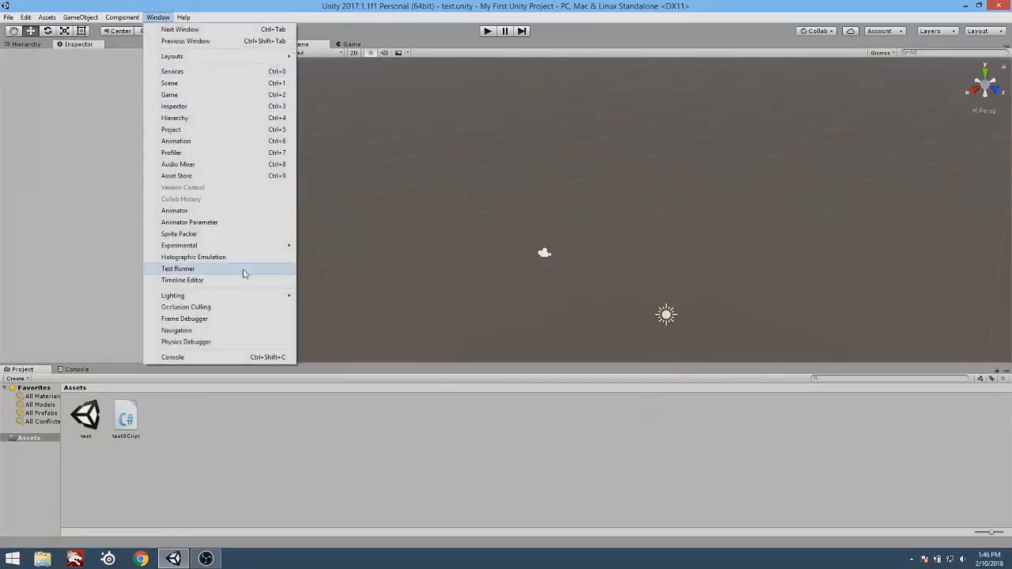
left_click(206, 176)
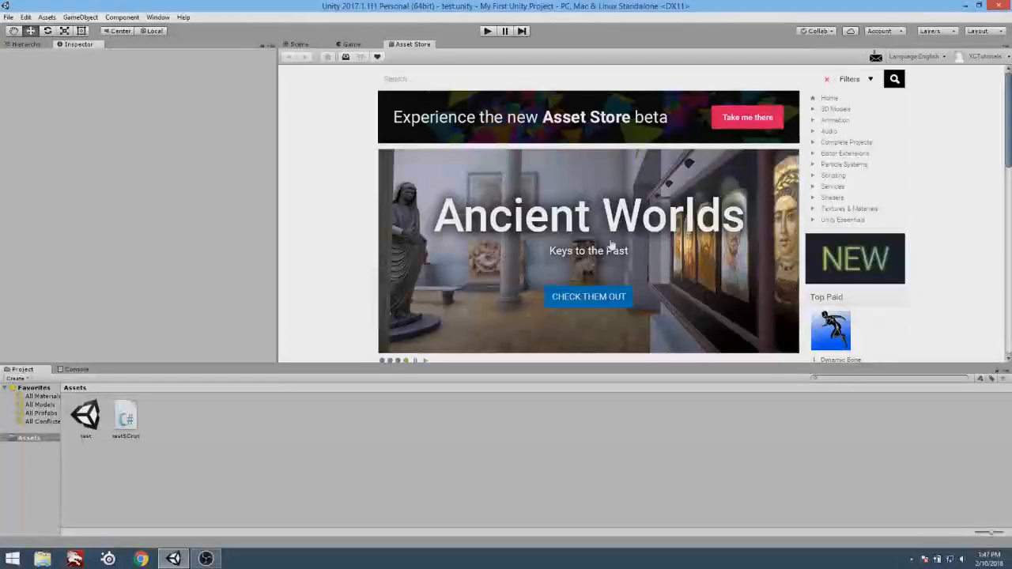
Browse the 3D Models category in the Asset Store and examine the Next-gen Furniture Pack page.
left_click(838, 109)
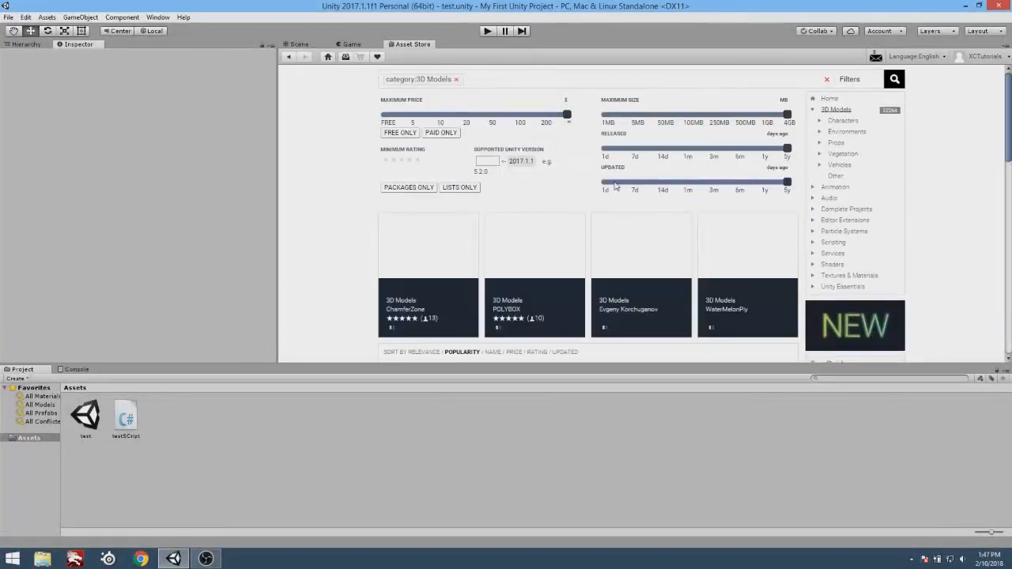
scroll(750, 323, "down", 3)
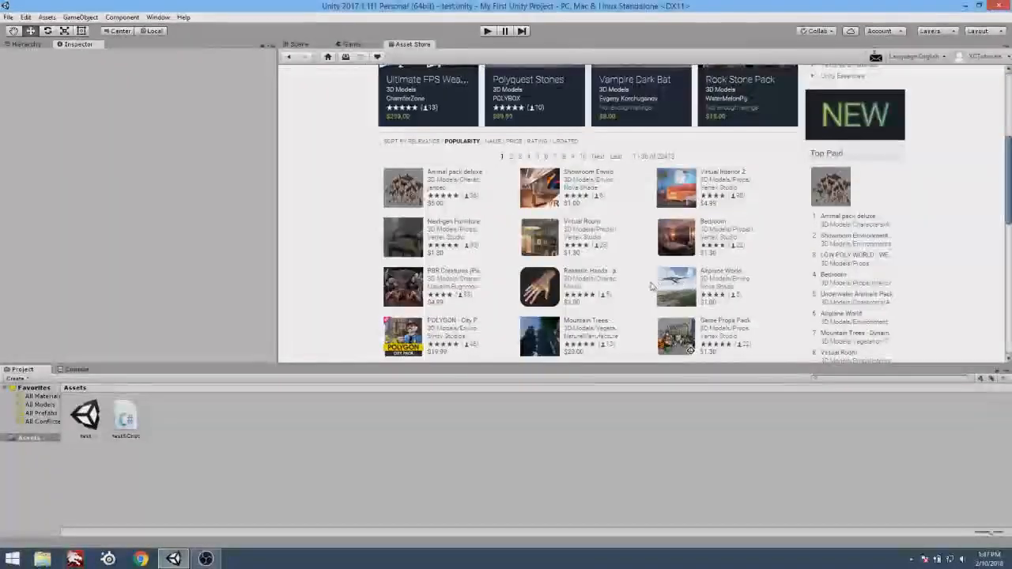
left_click(443, 225)
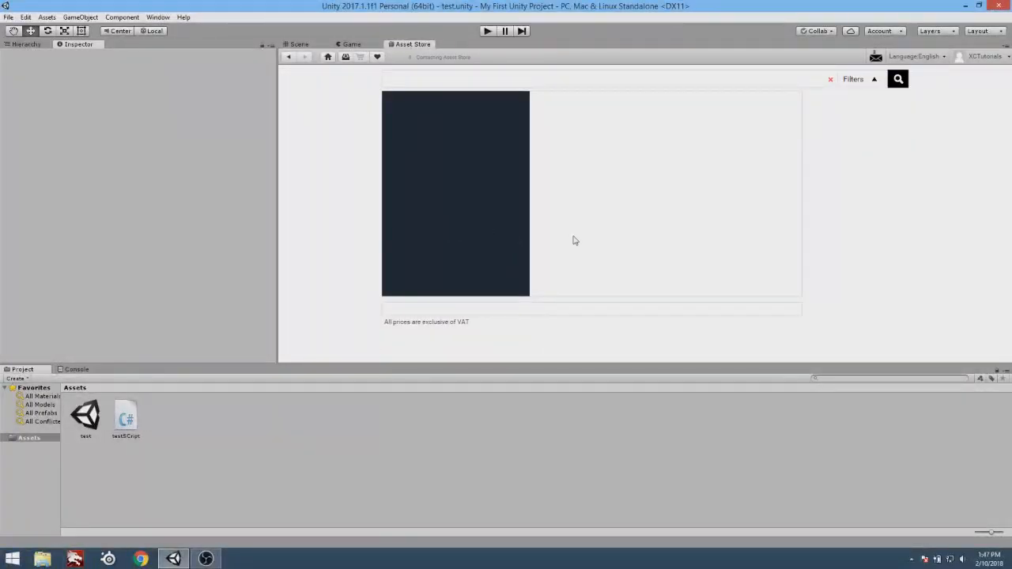
scroll(809, 227, "down", 1)
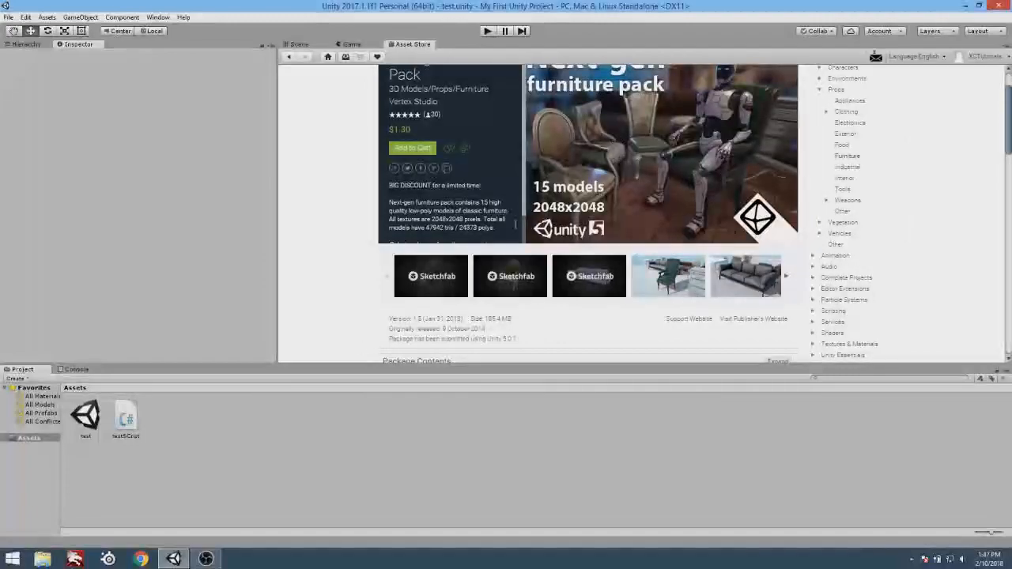
scroll(536, 185, "down", 1)
scroll(469, 219, "up", 2)
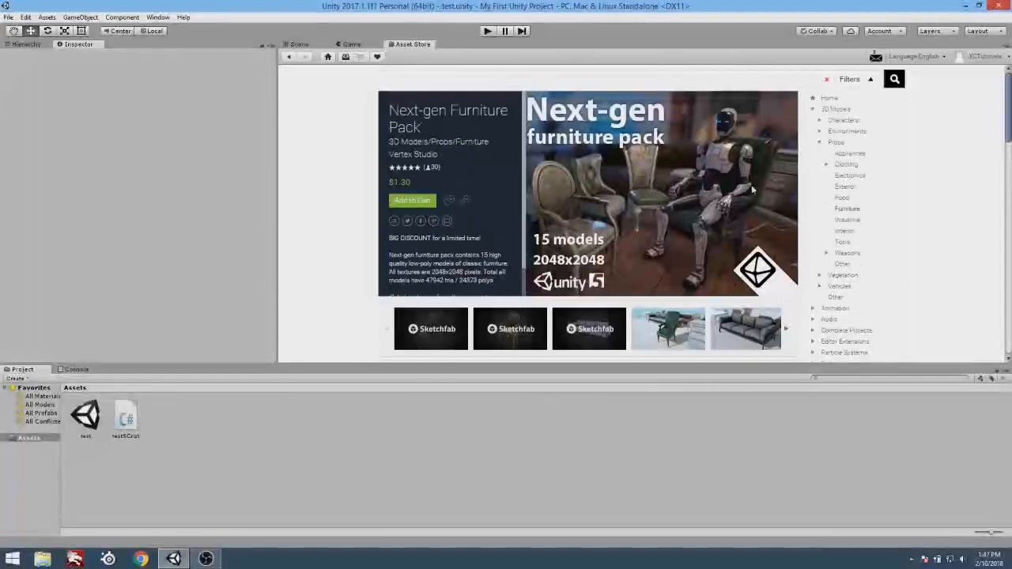
Collapse the 3D Models category in the Asset Store and browse the packages in the Scripting category.
left_click(811, 110)
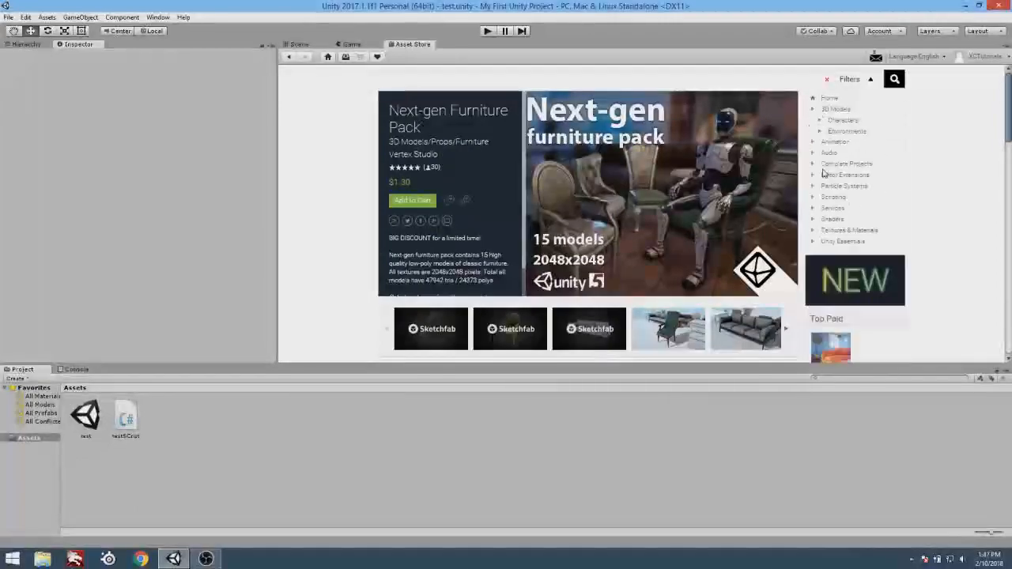
left_click(832, 177)
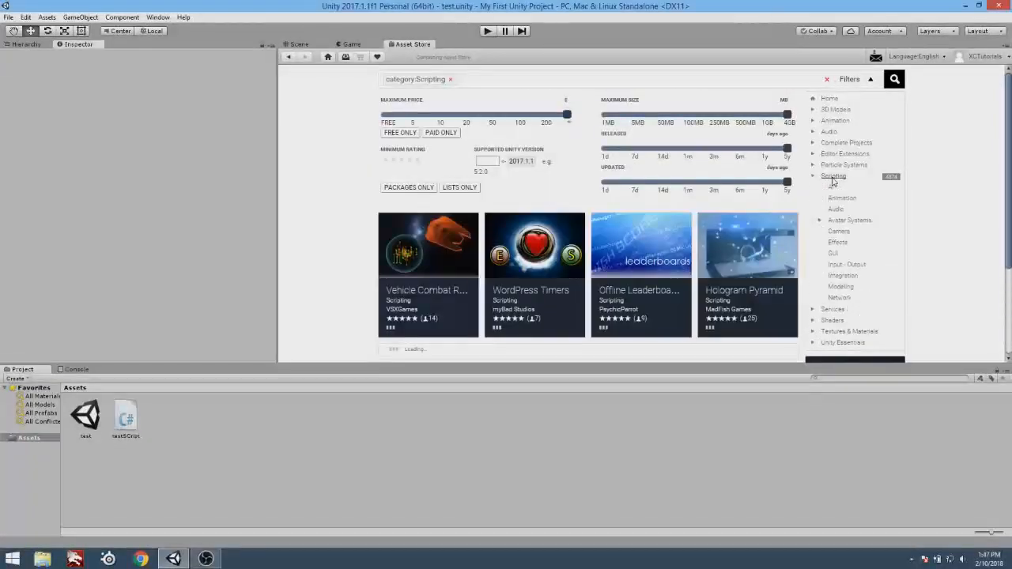
scroll(432, 231, "down", 2)
scroll(433, 232, "down", 1)
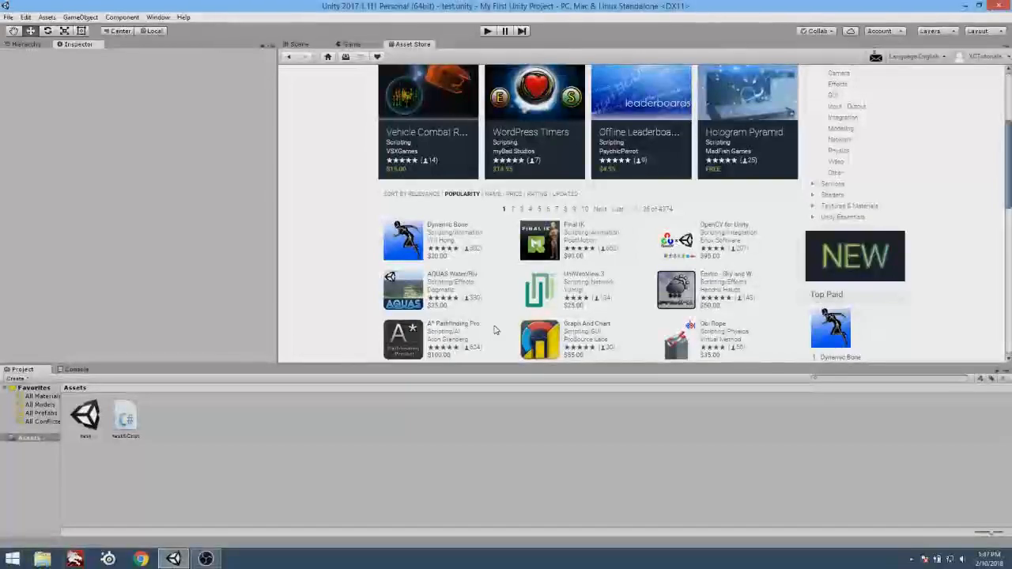
scroll(494, 330, "down", 3)
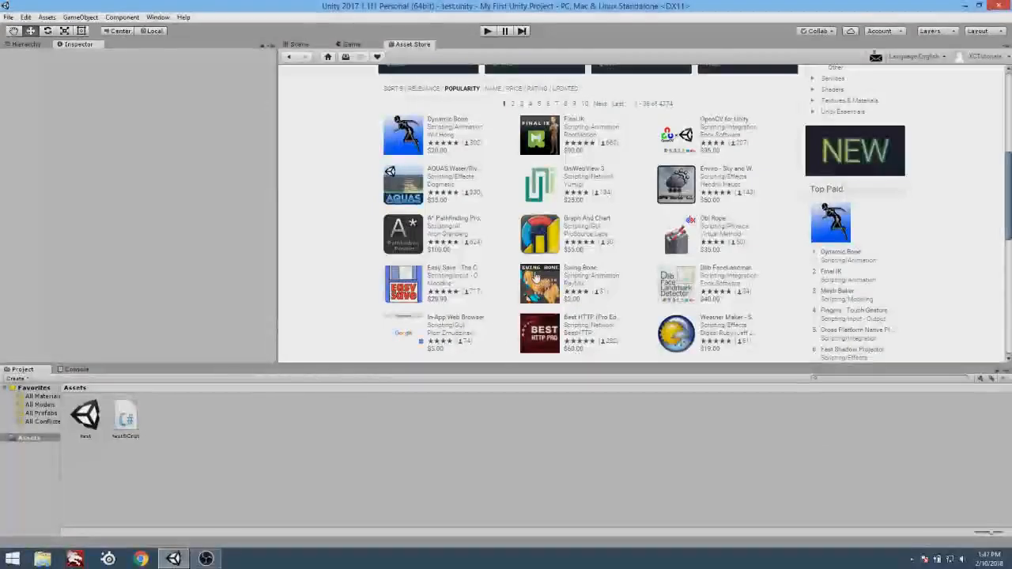
scroll(606, 260, "down", 2)
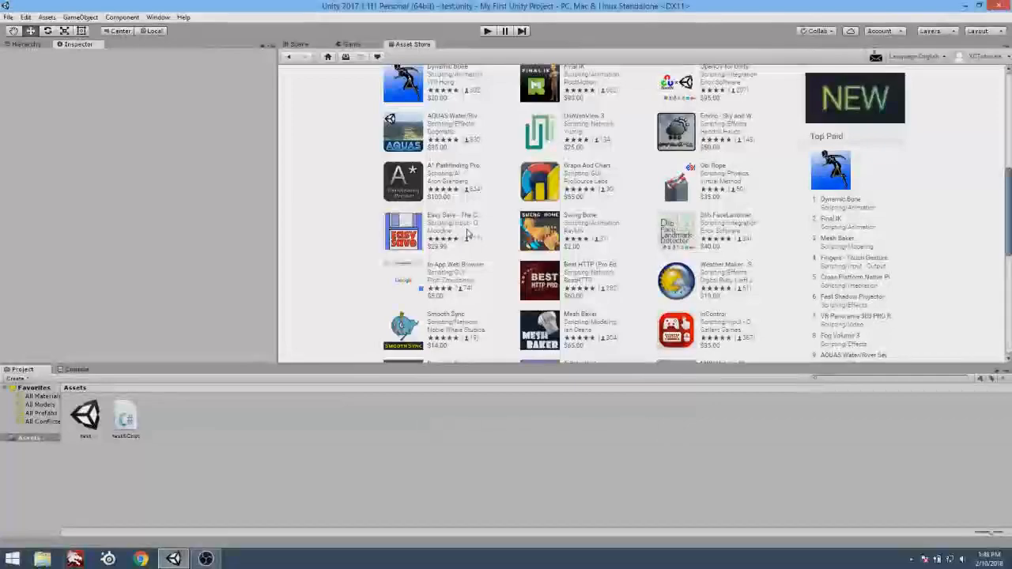
scroll(644, 308, "down", 3)
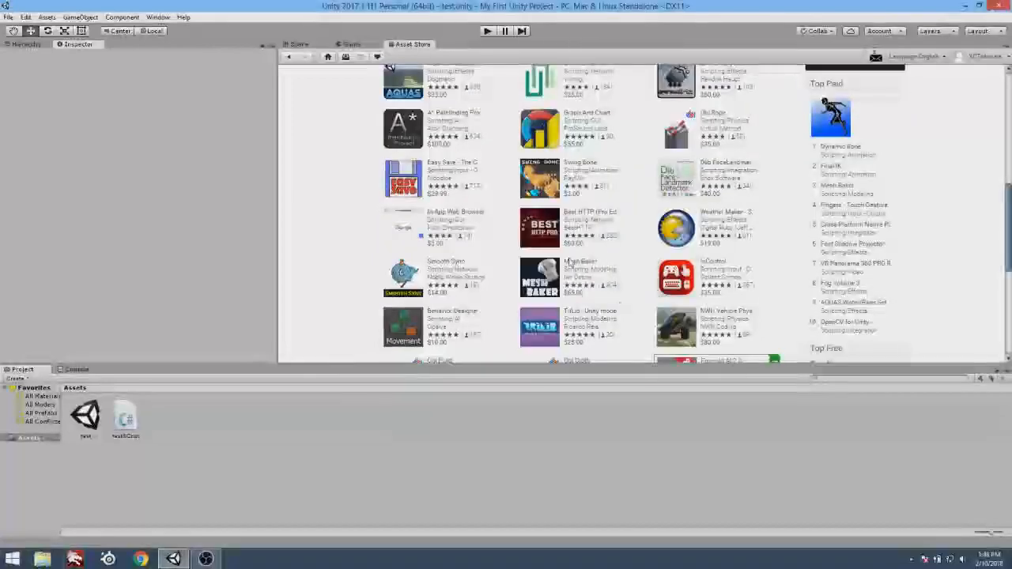
scroll(600, 276, "up", 5)
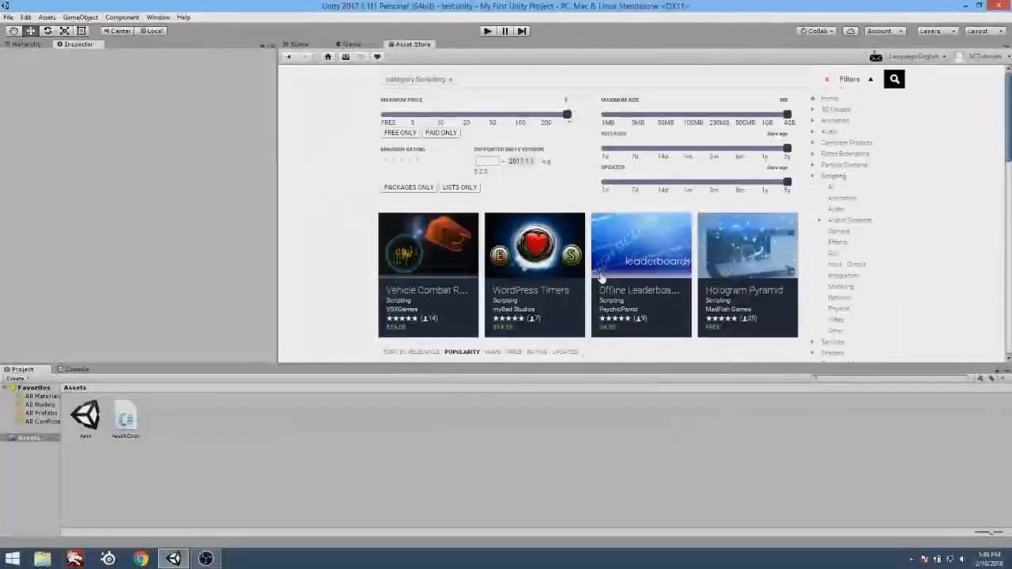
Remove the Scripting category filter, search the Asset Store for "rain" and limit the results to free assets.
left_click(448, 80)
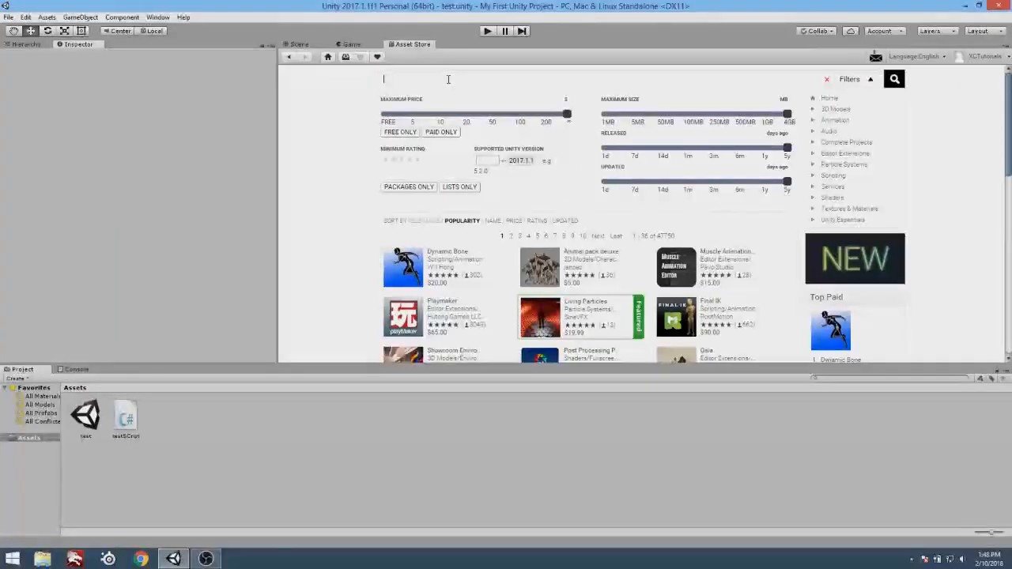
type("rain")
key("Return")
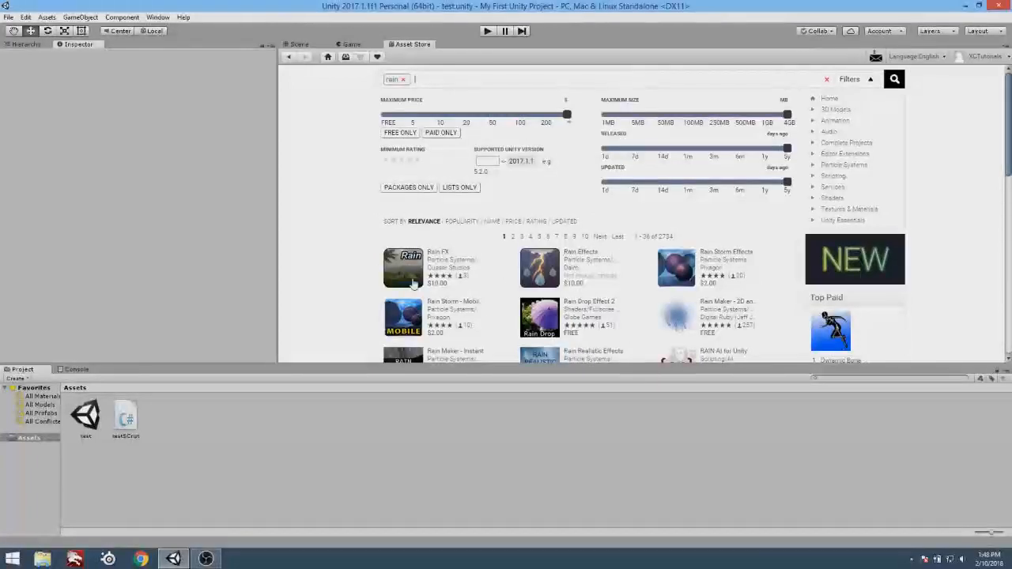
scroll(542, 286, "down", 1)
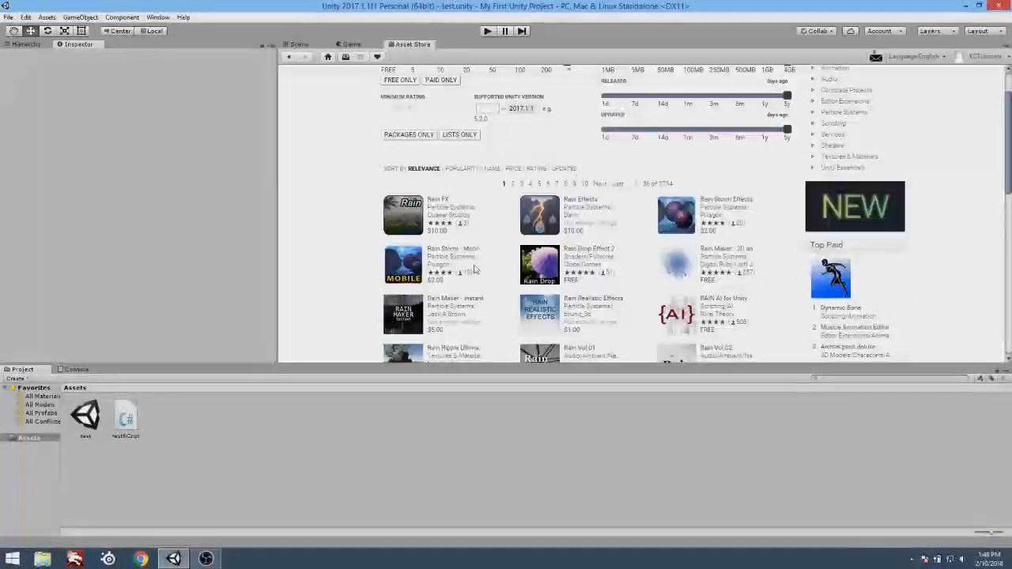
scroll(542, 286, "up", 1)
left_click(401, 132)
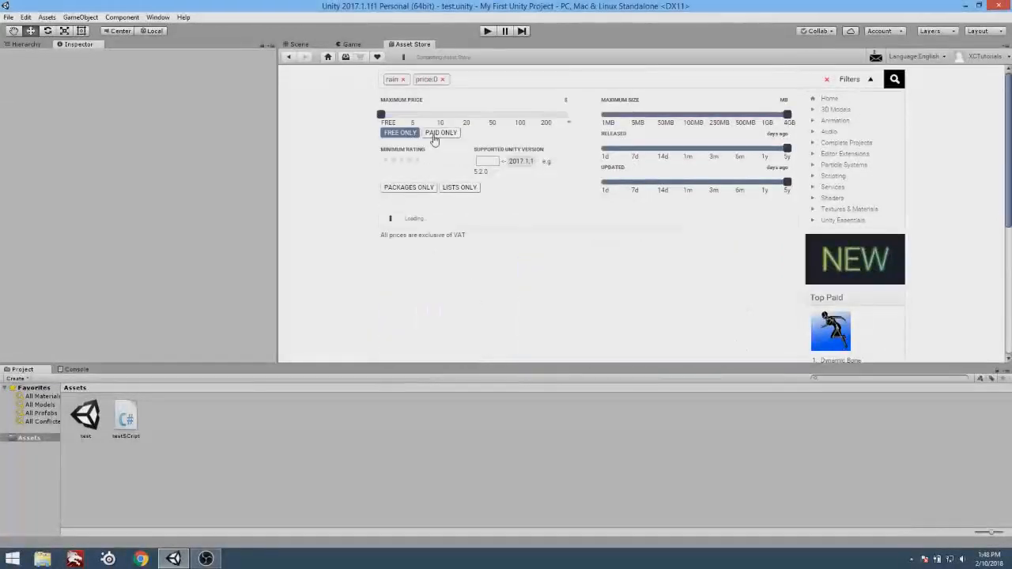
scroll(514, 265, "down", 1)
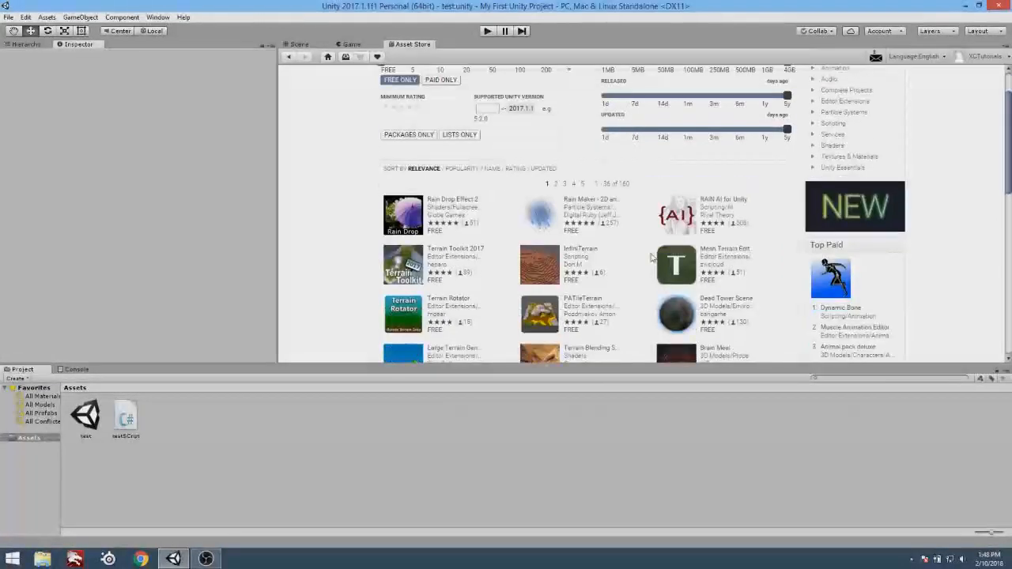
Open the page of the free Rain Maker particle system and examine its description, package contents and user reviews.
left_click(545, 219)
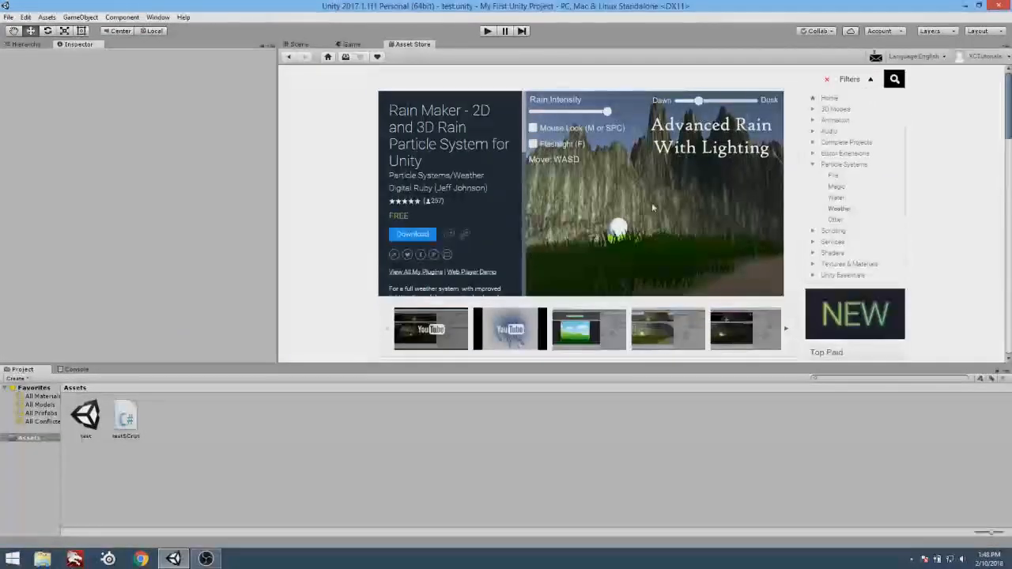
scroll(514, 269, "down", 5)
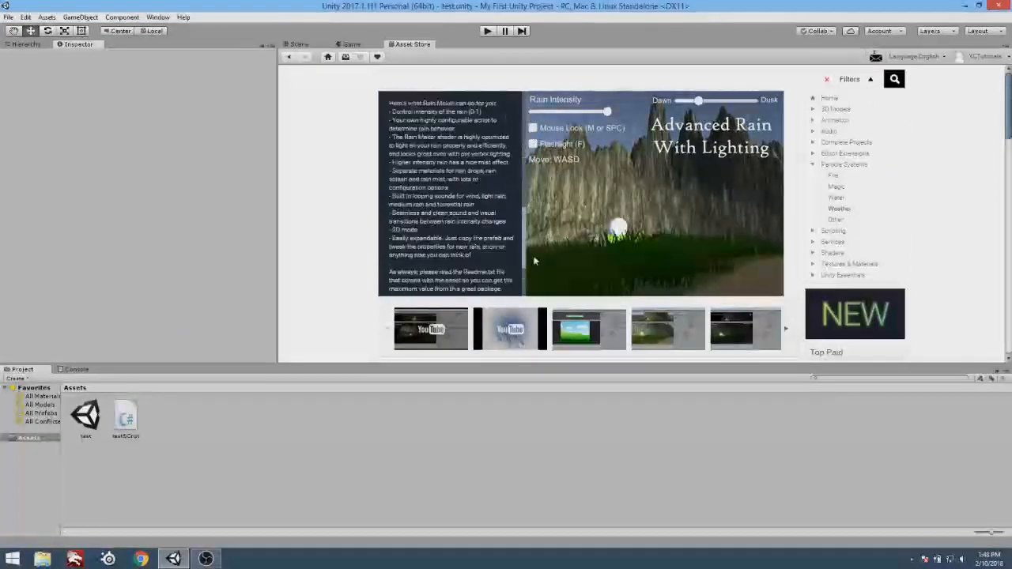
scroll(535, 293, "down", 10)
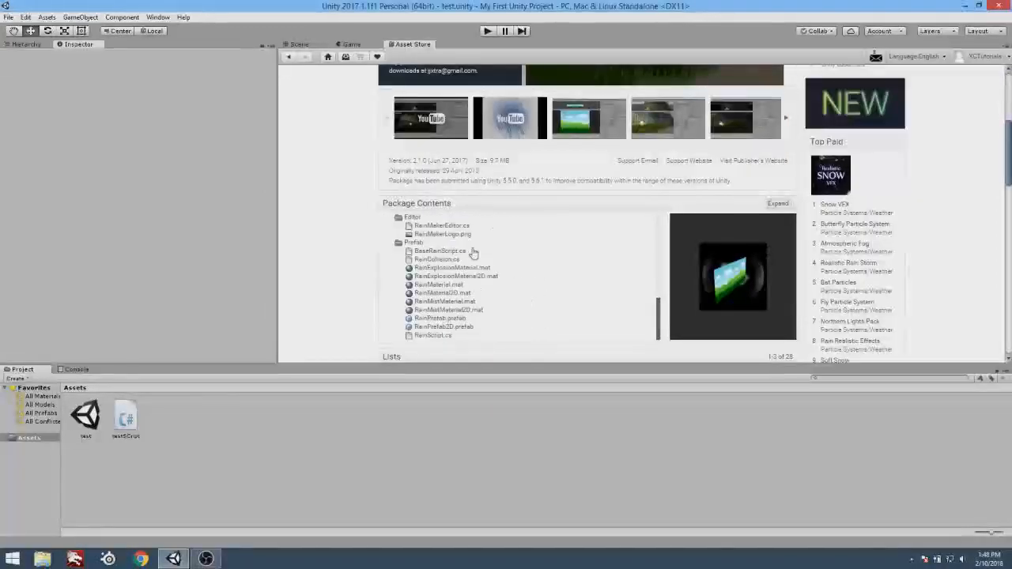
scroll(472, 283, "down", 8)
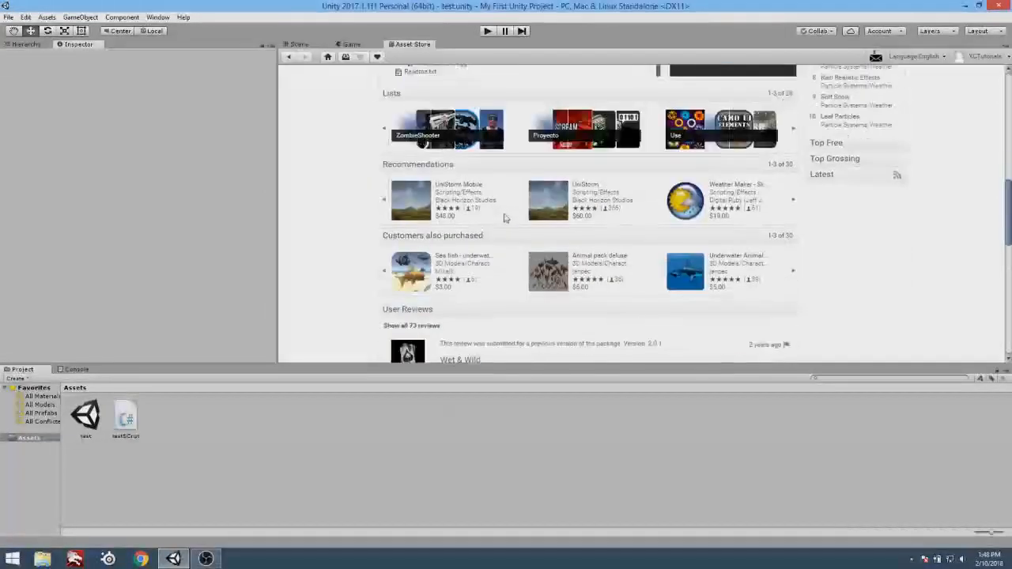
scroll(463, 289, "down", 6)
scroll(467, 289, "up", 10)
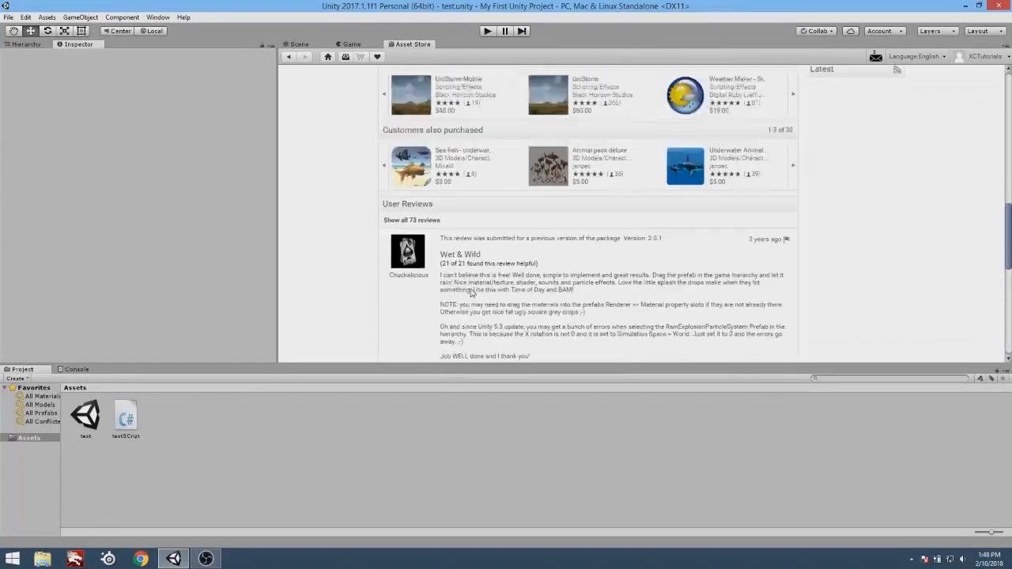
scroll(469, 293, "up", 3)
scroll(371, 229, "up", 8)
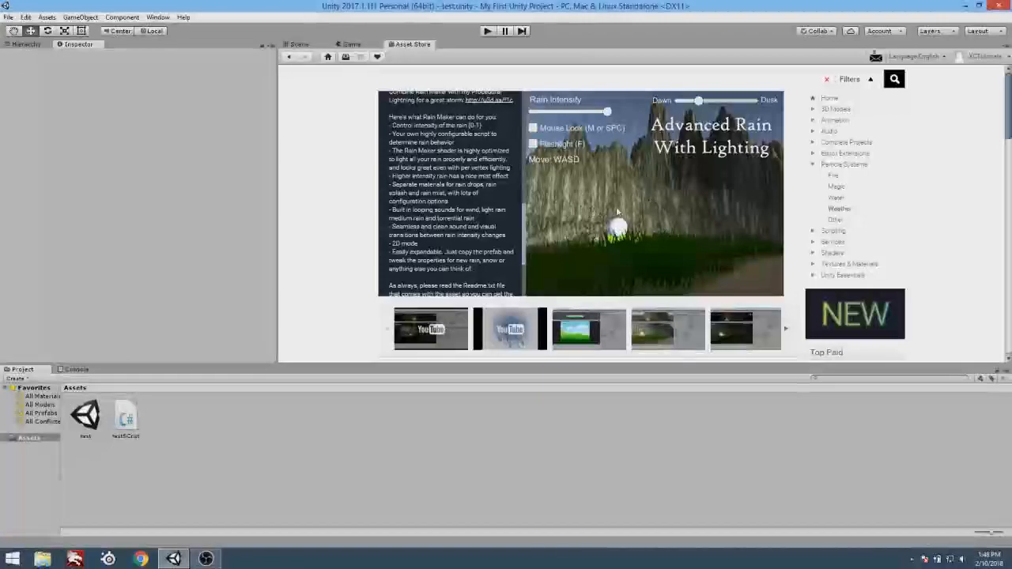
left_click_drag(527, 234, 531, 118)
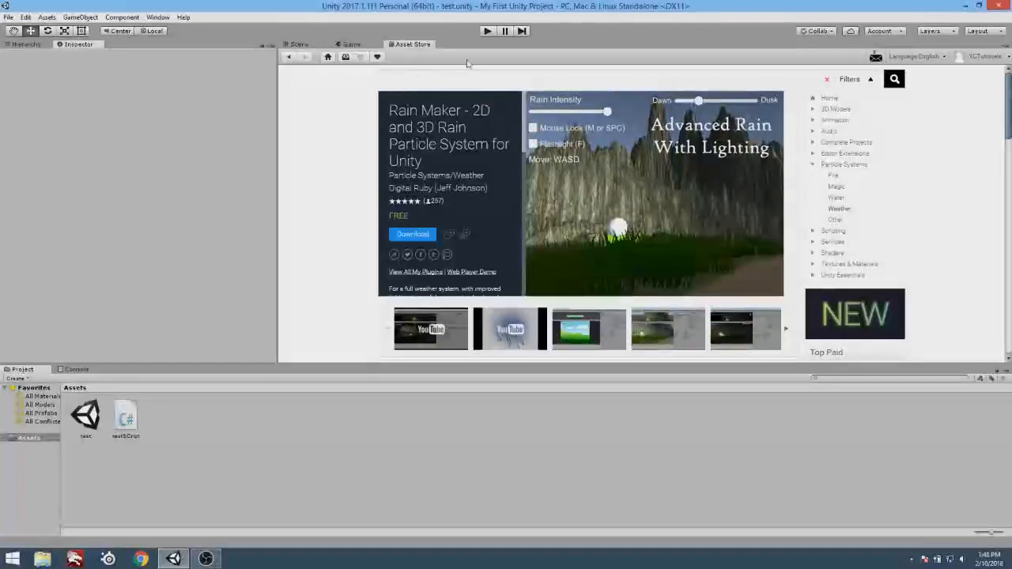
Close the Asset Store tab and open the Animation window.
left_click(158, 18)
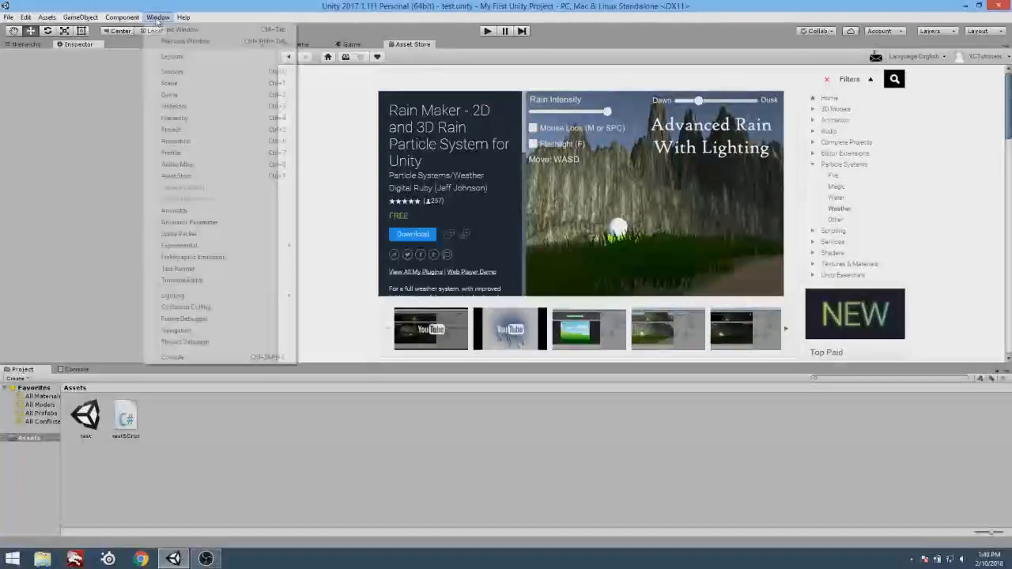
right_click(415, 51)
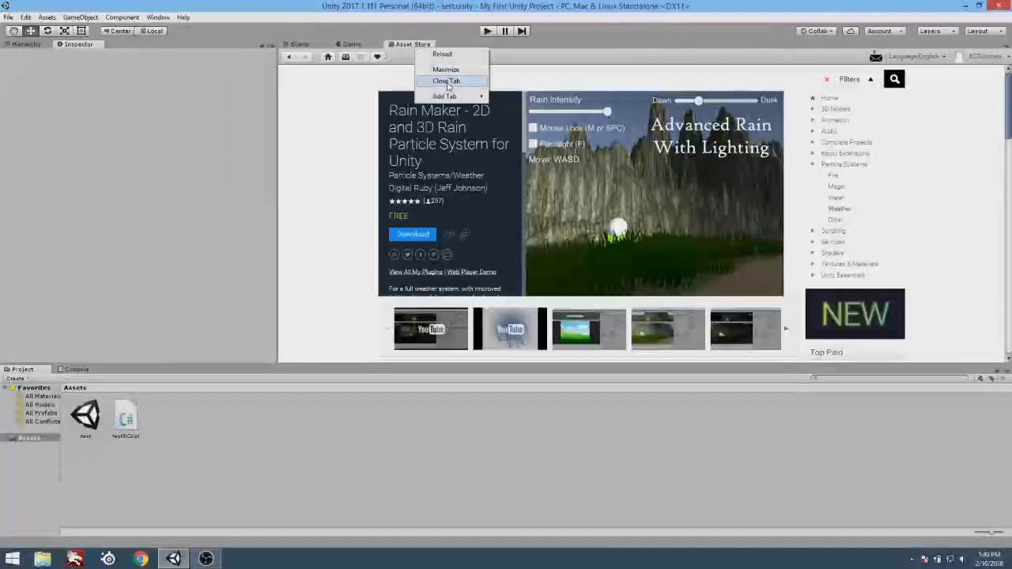
left_click(446, 82)
left_click(161, 18)
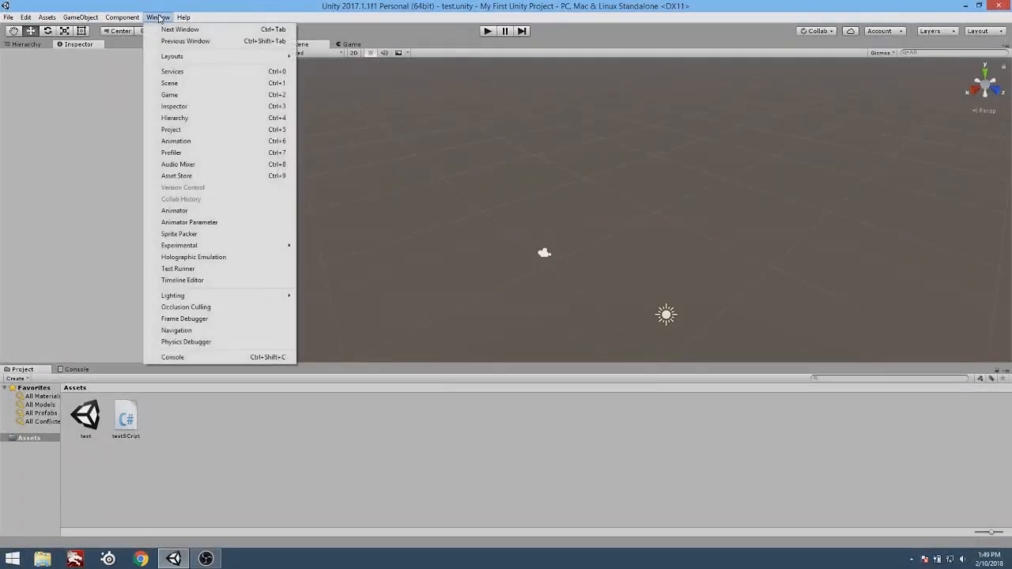
left_click(210, 145)
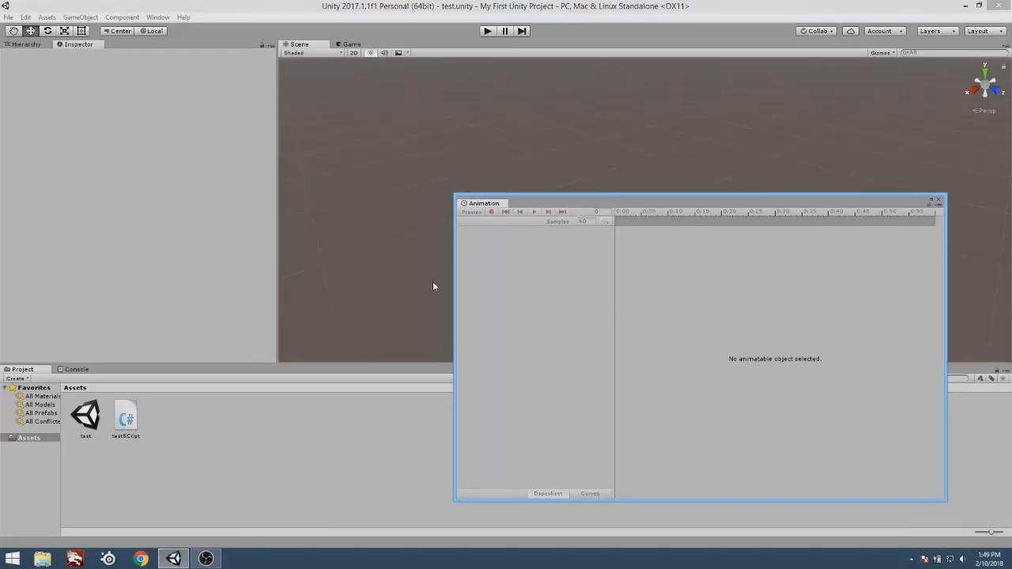
Select the Main Camera in the Hierarchy and create an animation clip for it named Camera Pan.
left_click(25, 44)
left_click(45, 72)
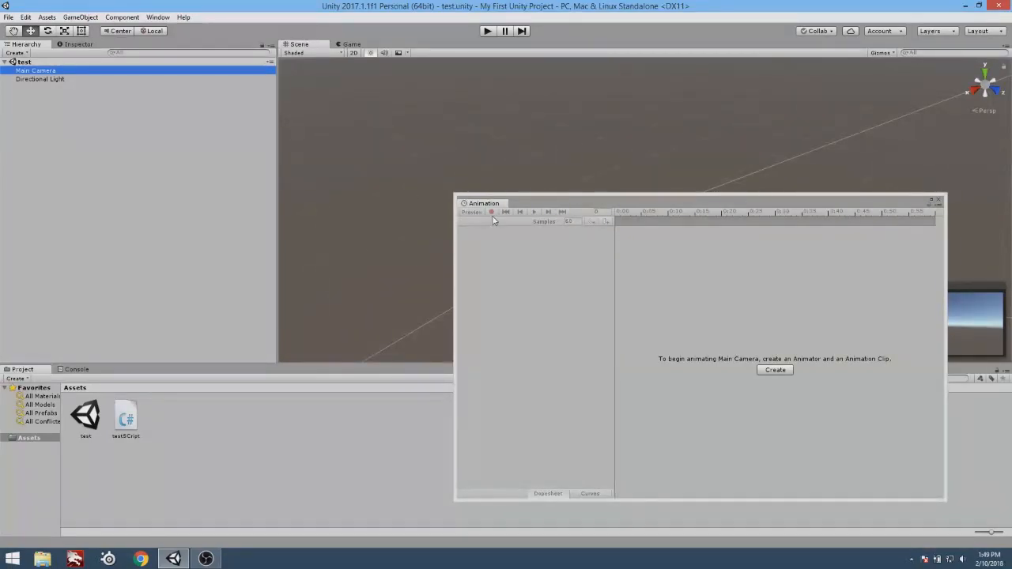
left_click(775, 370)
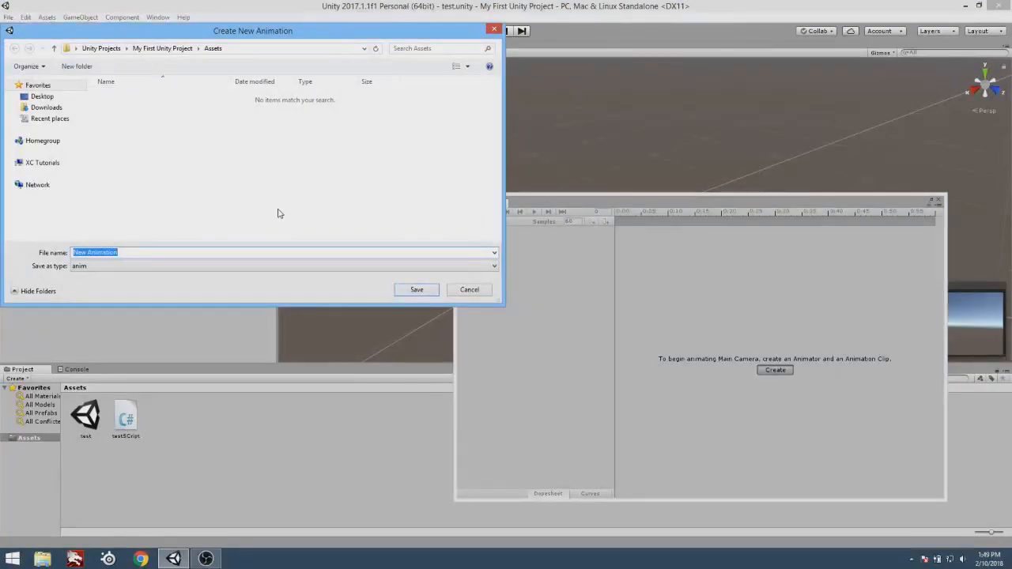
type("Camera Pan")
left_click(411, 289)
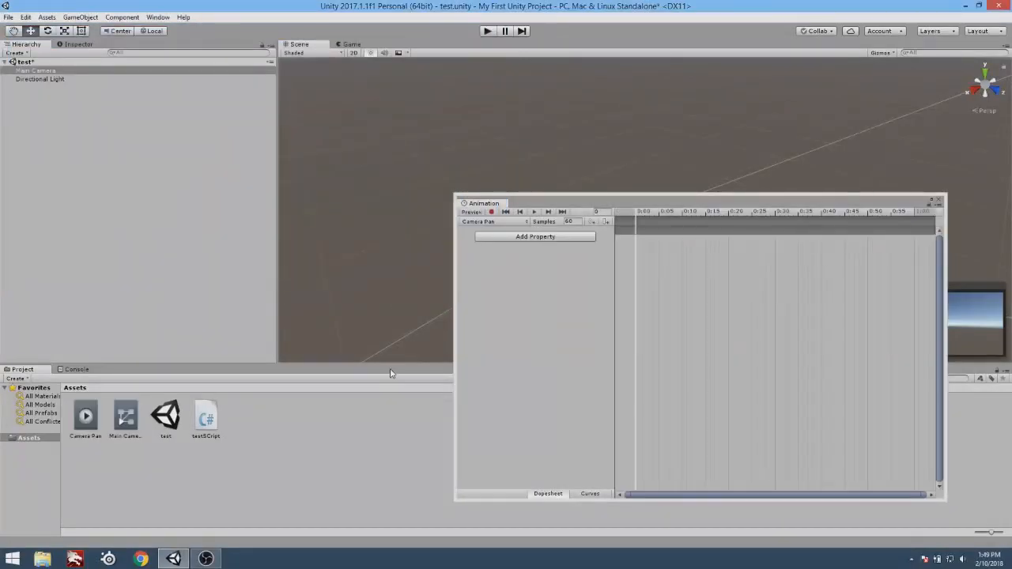
Turn on recording for the Camera Pan clip and dock the Animation window beside the Console tab.
left_click(535, 238)
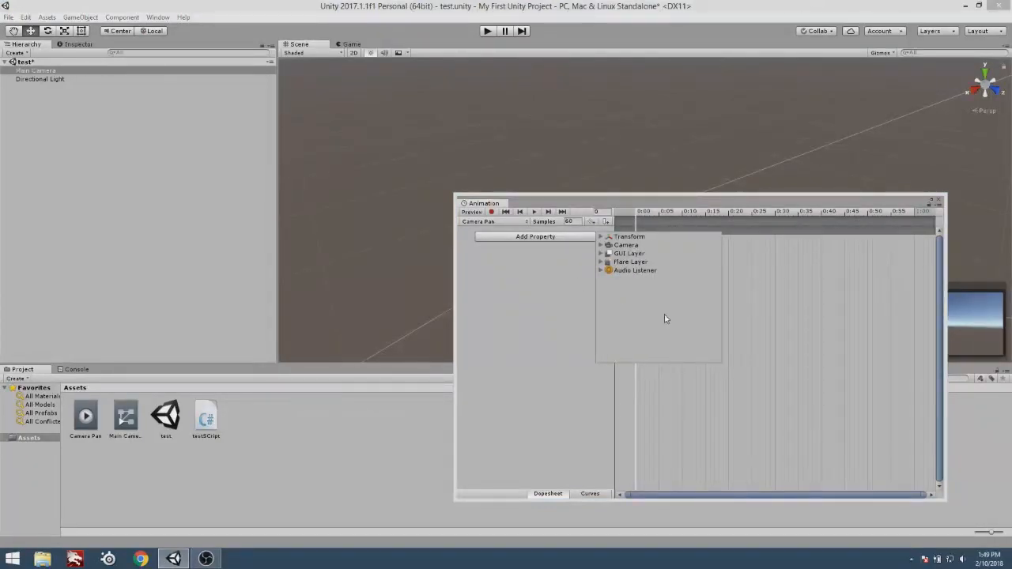
left_click(482, 283)
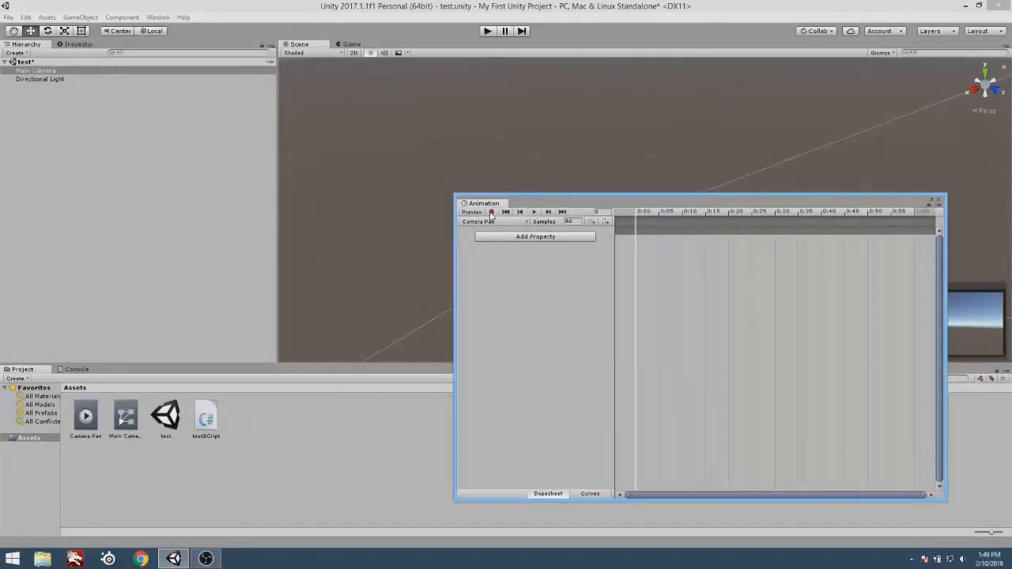
left_click(491, 212)
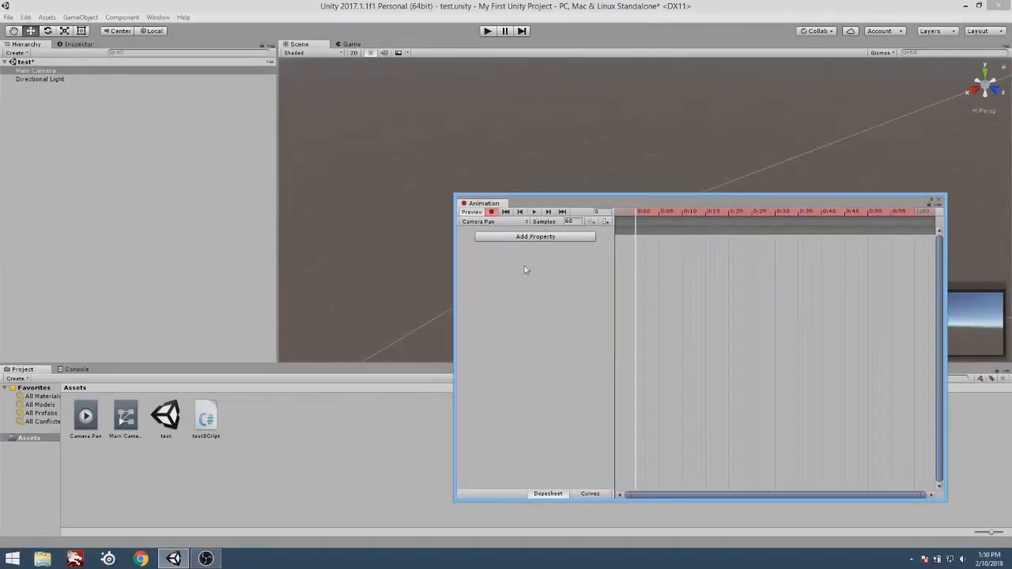
left_click(28, 72)
left_click_drag(682, 197, 554, 260)
left_click_drag(370, 264, 165, 373)
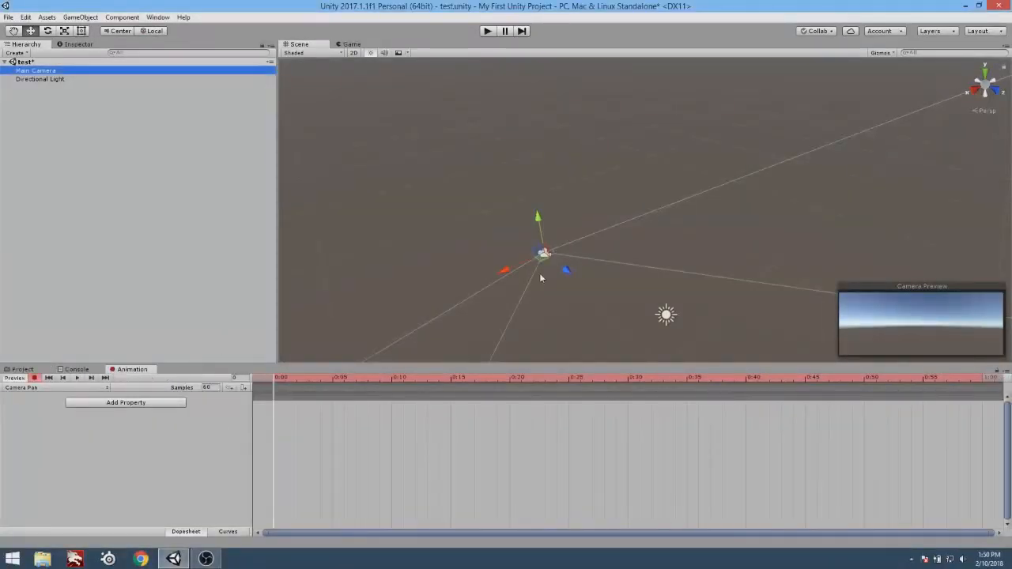
Record Main Camera position keyframes at 0:00 and 0:35 by moving it along its X axis, and preview the animation.
left_click_drag(501, 271, 519, 329)
left_click_drag(286, 380, 686, 387)
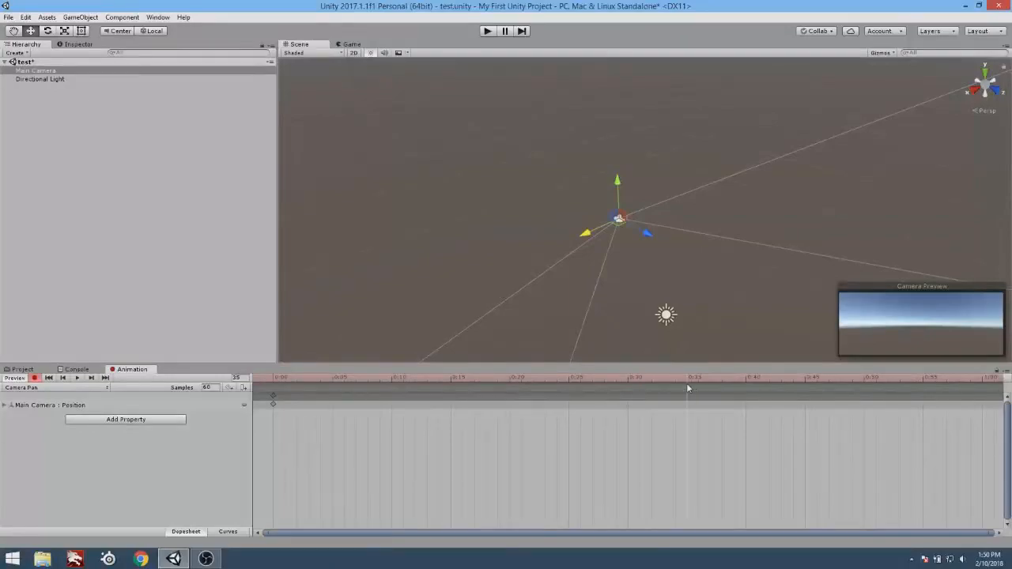
left_click_drag(474, 279, 446, 290)
left_click_drag(278, 380, 255, 372)
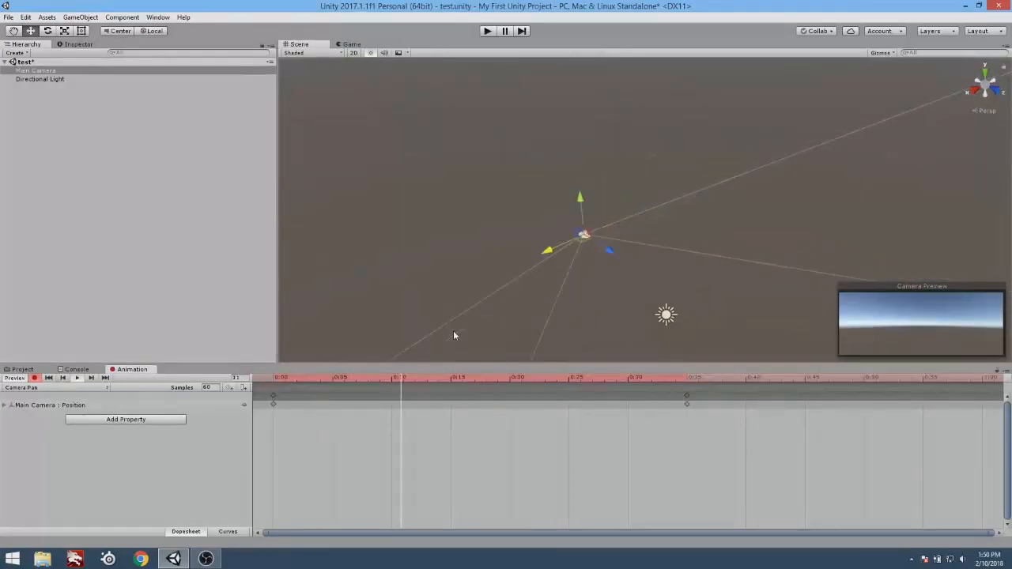
left_click(77, 377)
Select the Camera Pan clip in the project assets and show its settings in the Inspector.
left_click(22, 369)
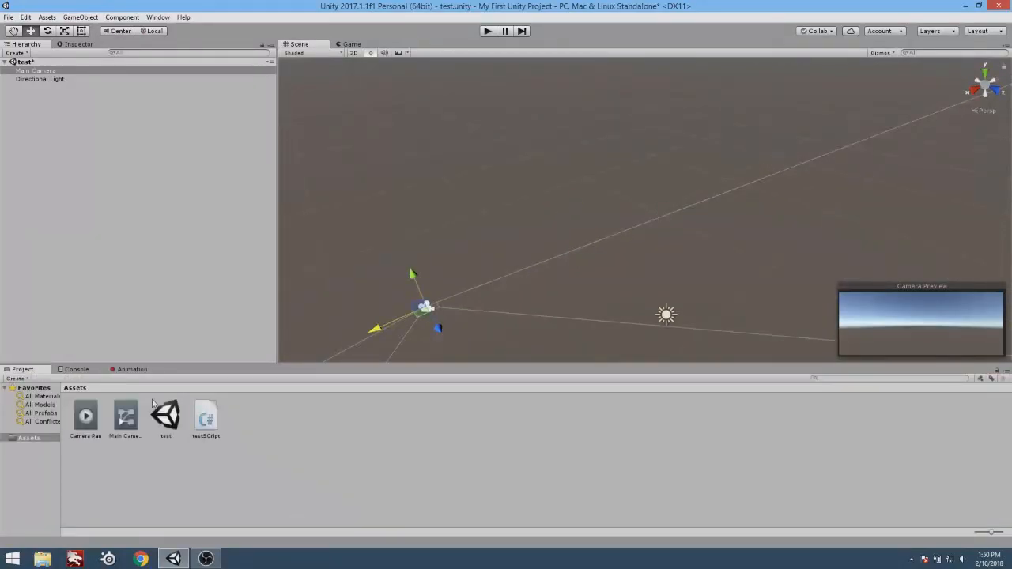
left_click(94, 419)
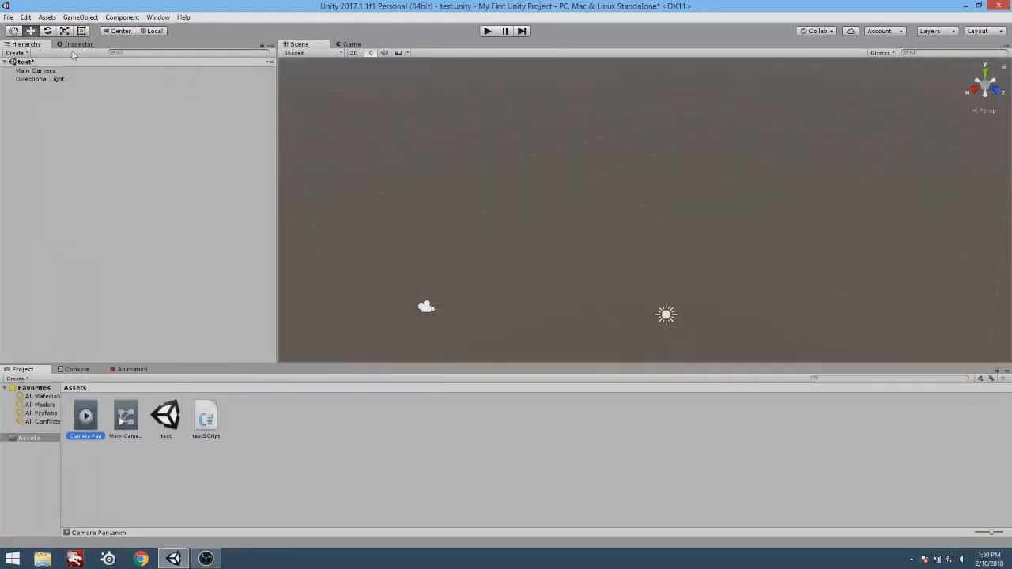
left_click(71, 46)
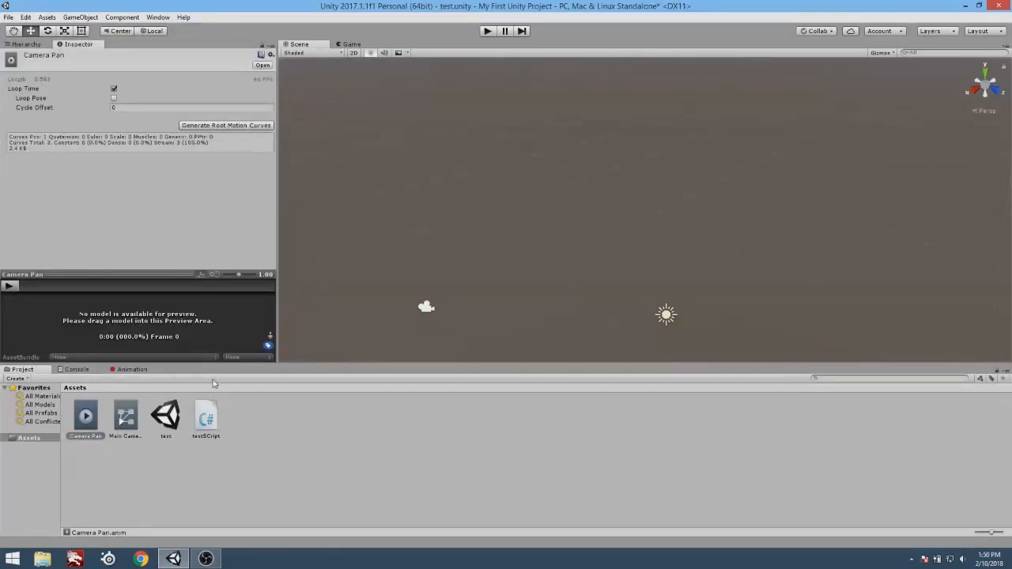
Show the Animation timeline, select the Main Camera in the Hierarchy and bring up its Animator component in the Inspector.
left_click(131, 369)
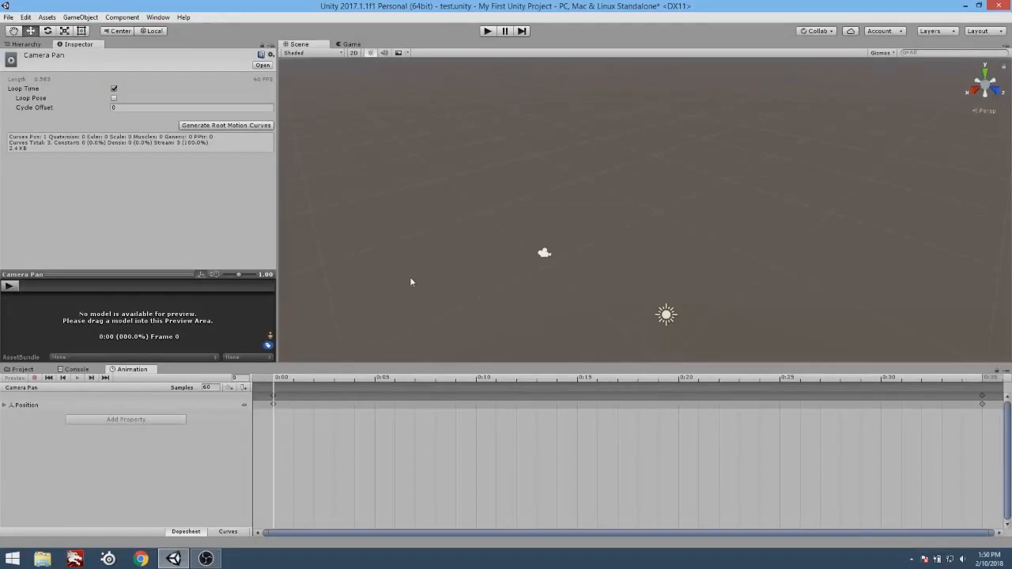
left_click(29, 44)
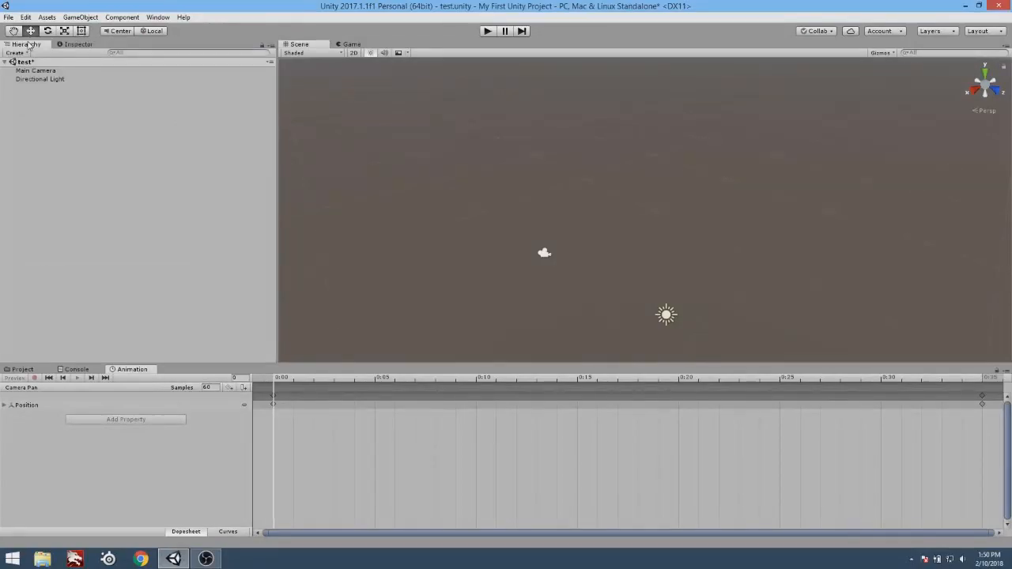
left_click(35, 71)
left_click(78, 44)
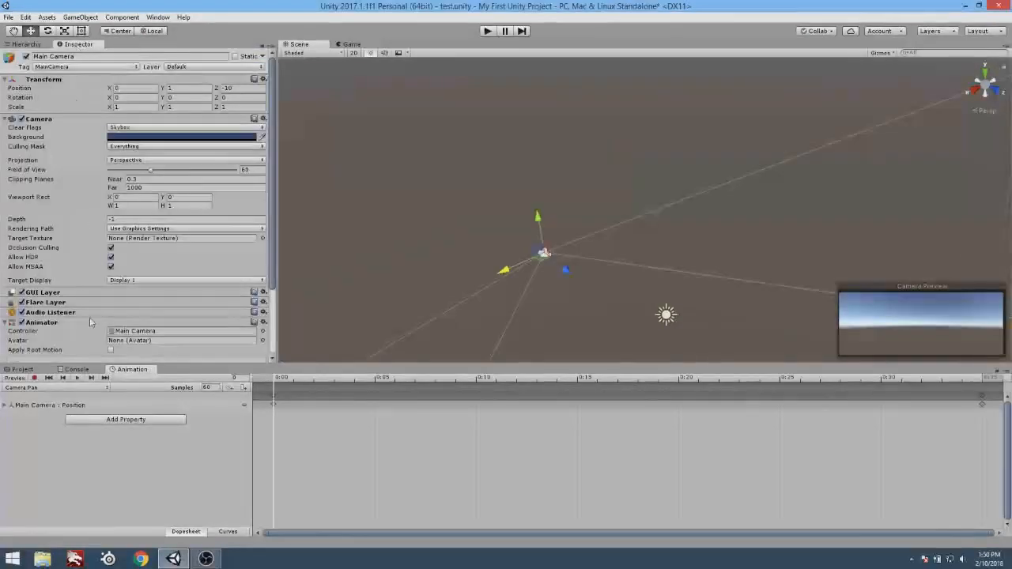
scroll(89, 312, "down", 5)
Open the Animator window and move the Camera Pan state clear of the Any State node.
left_click(160, 18)
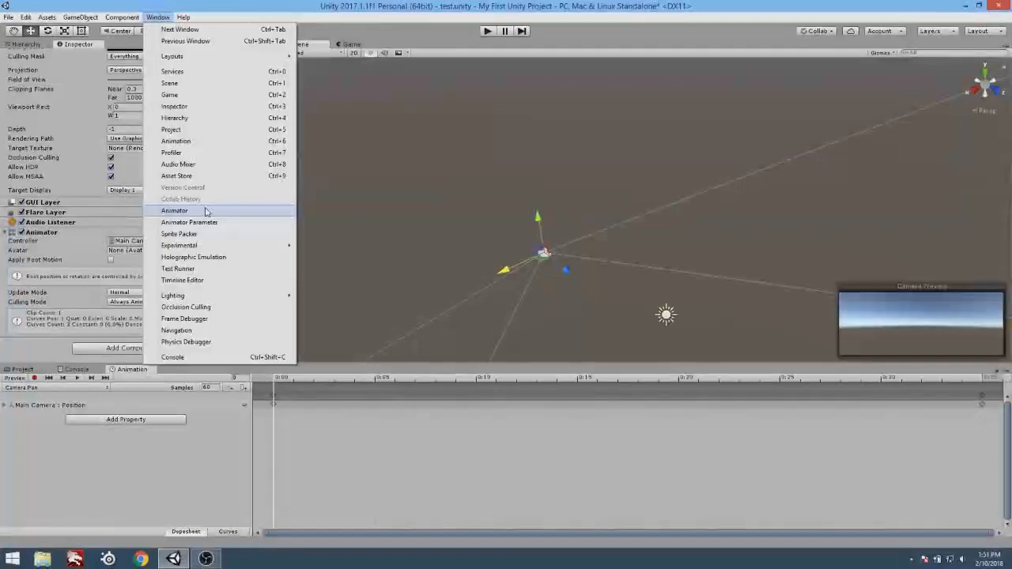
left_click(205, 211)
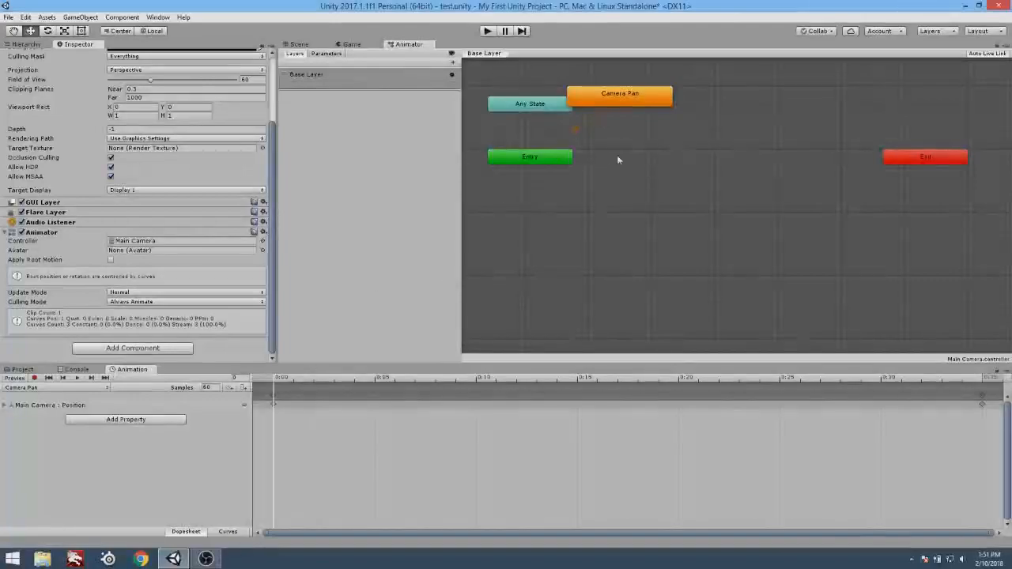
left_click_drag(611, 94, 638, 134)
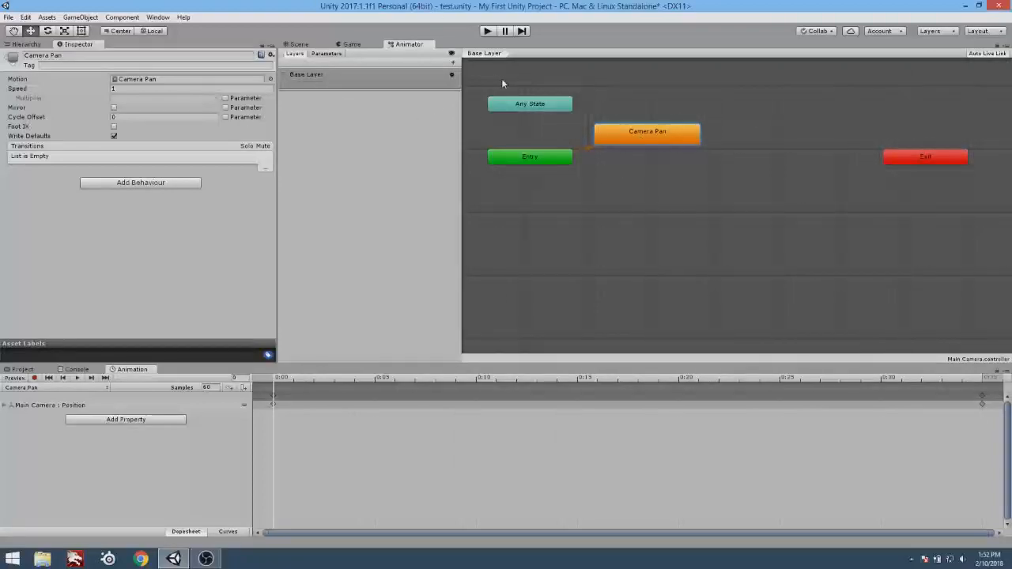
Add a Trigger parameter and a Bool parameter to the Main Camera's animator controller, keeping their default names.
left_click(327, 54)
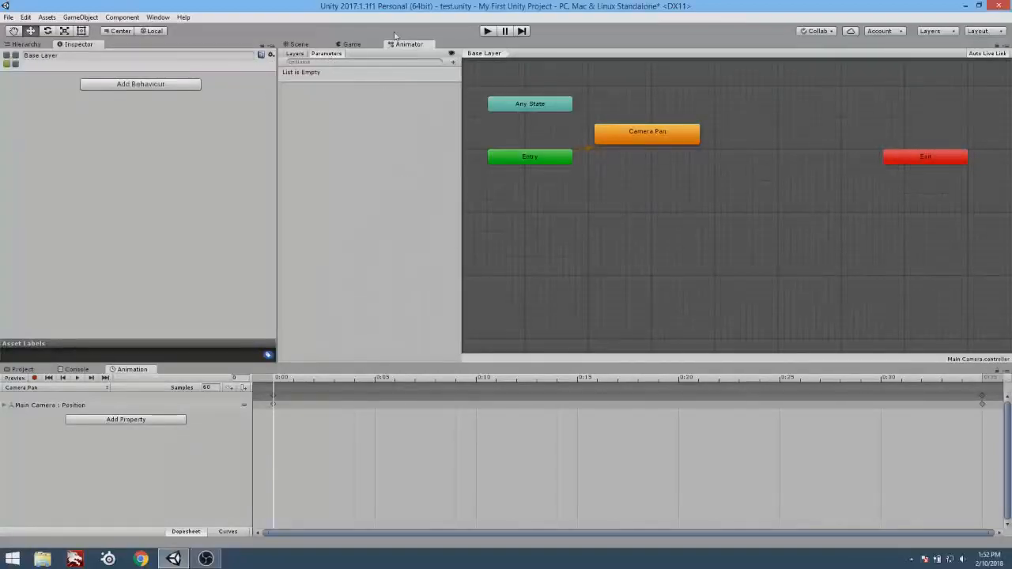
left_click(452, 64)
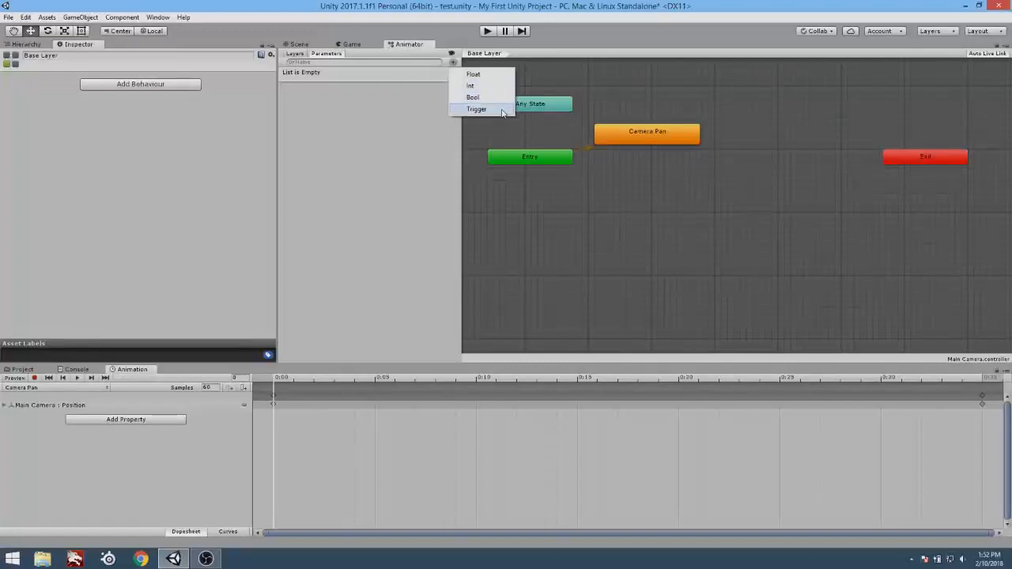
left_click(477, 109)
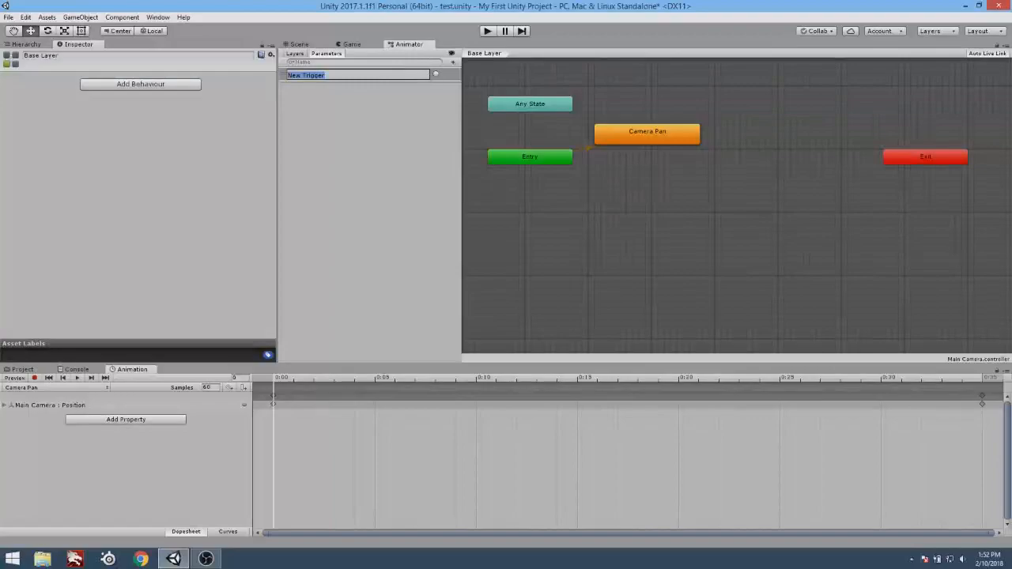
key("Return")
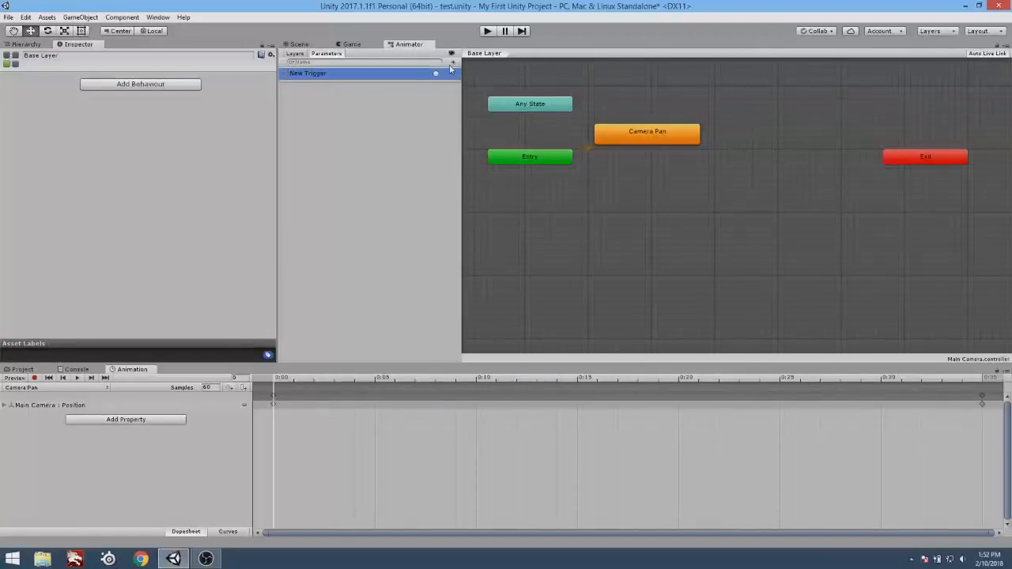
left_click(452, 62)
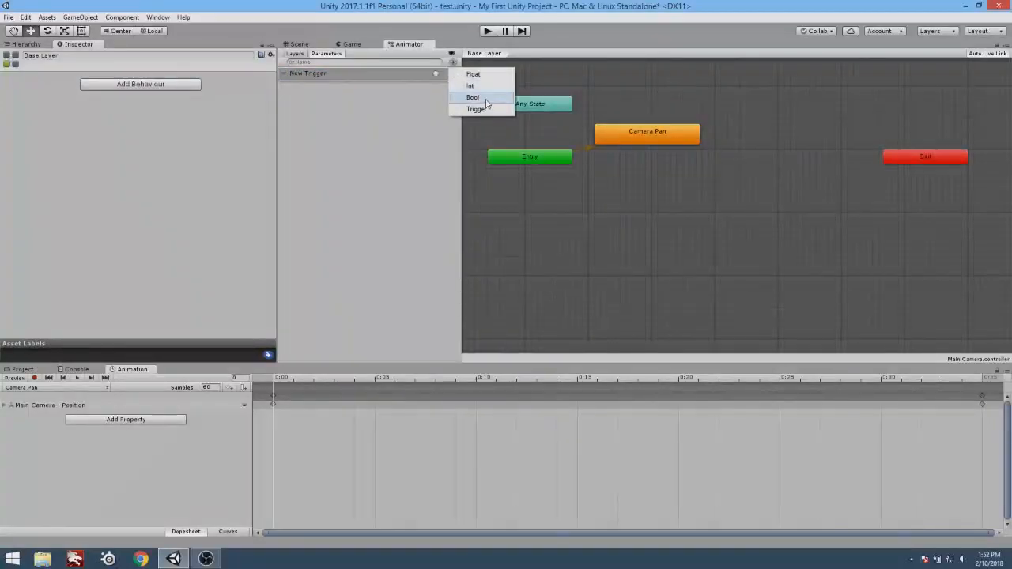
left_click(485, 100)
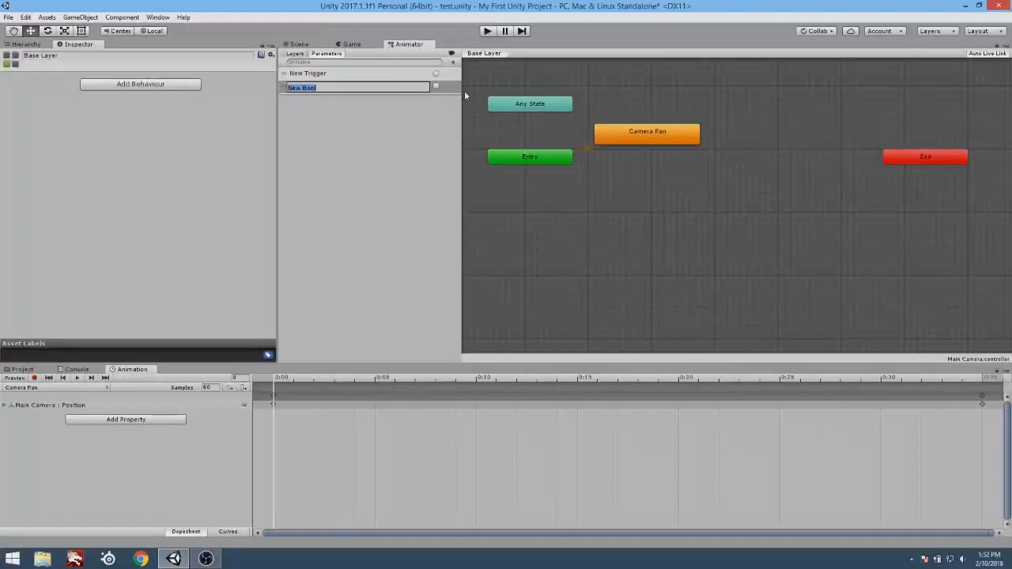
left_click(404, 79)
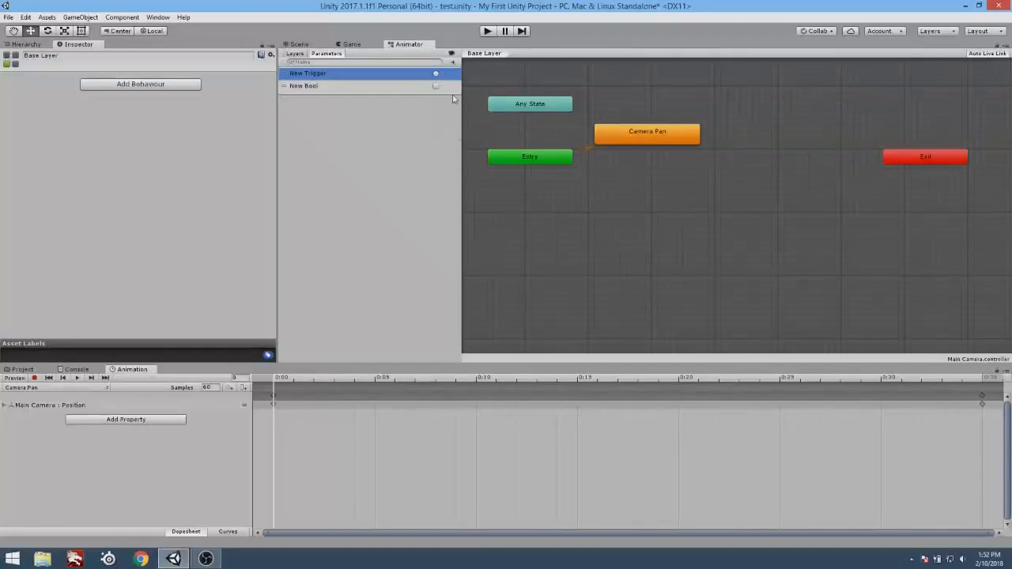
Add a second Trigger parameter, switched on, and move it above the New Bool parameter.
left_click(453, 62)
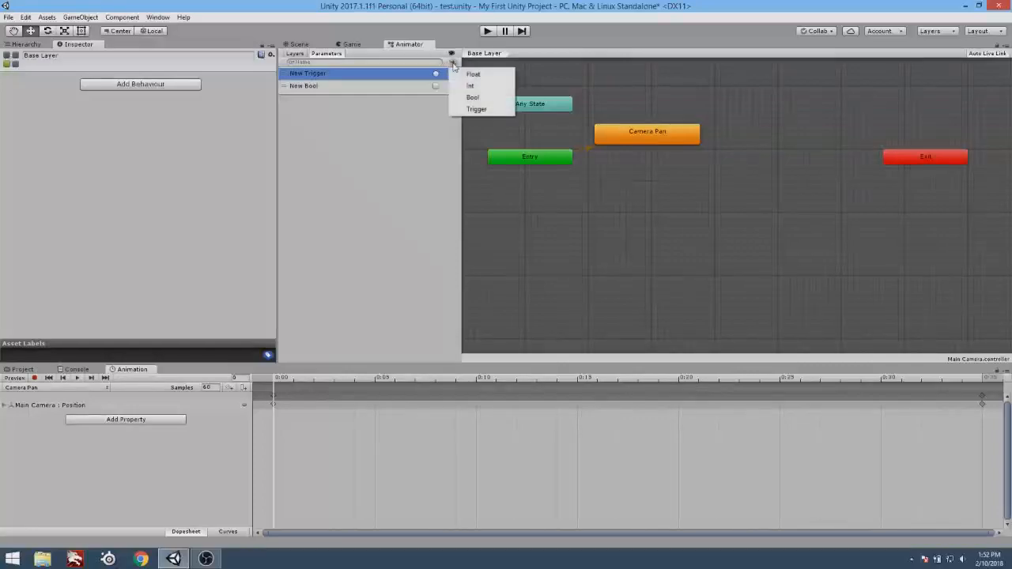
left_click(488, 108)
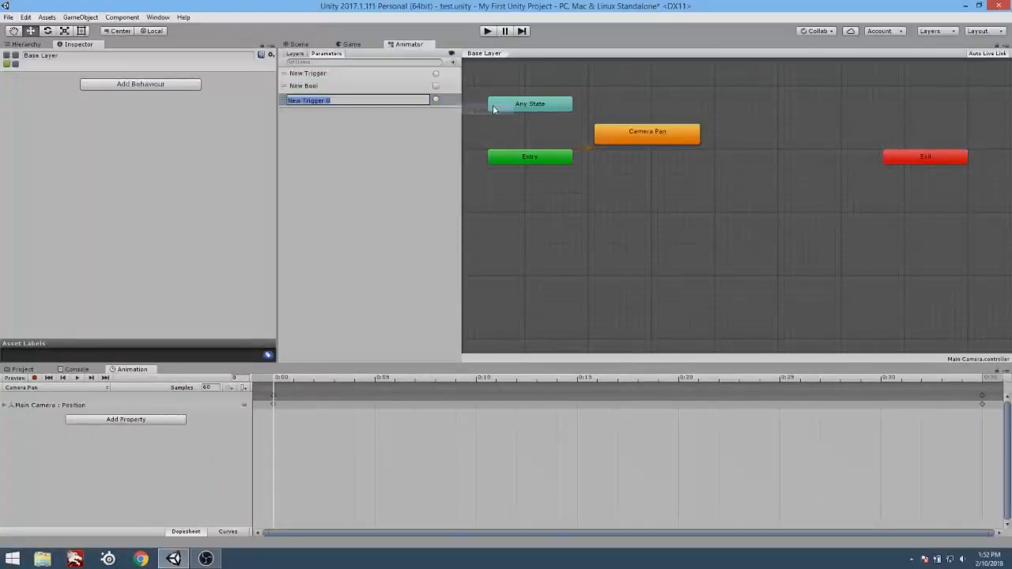
left_click(445, 102)
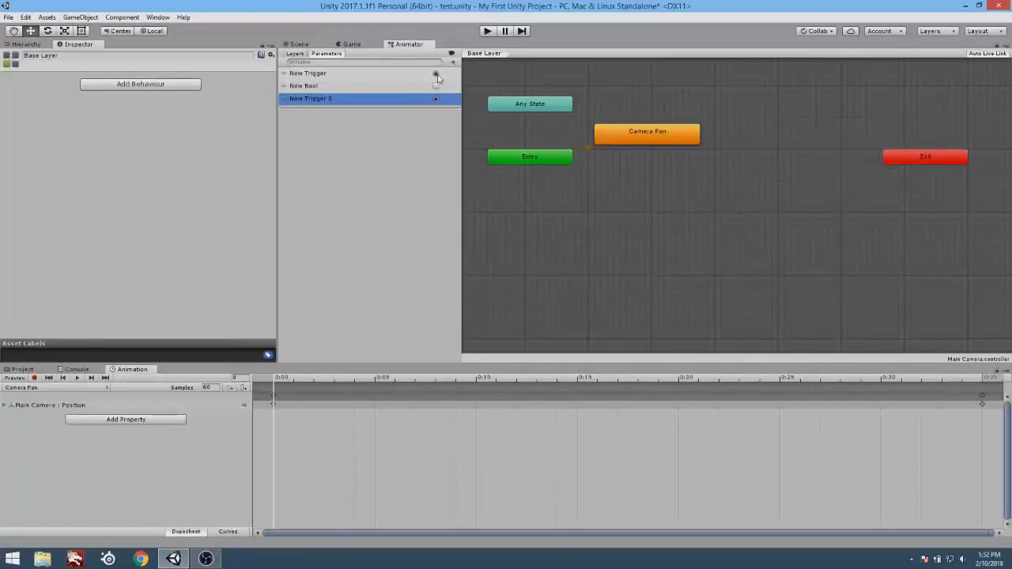
mouse_move(282, 102)
left_mouse_down()
mouse_move(282, 78)
mouse_move(283, 87)
left_mouse_up()
Try toggling the default values of the New Trigger and New Bool parameters on and back off.
double_click(308, 72)
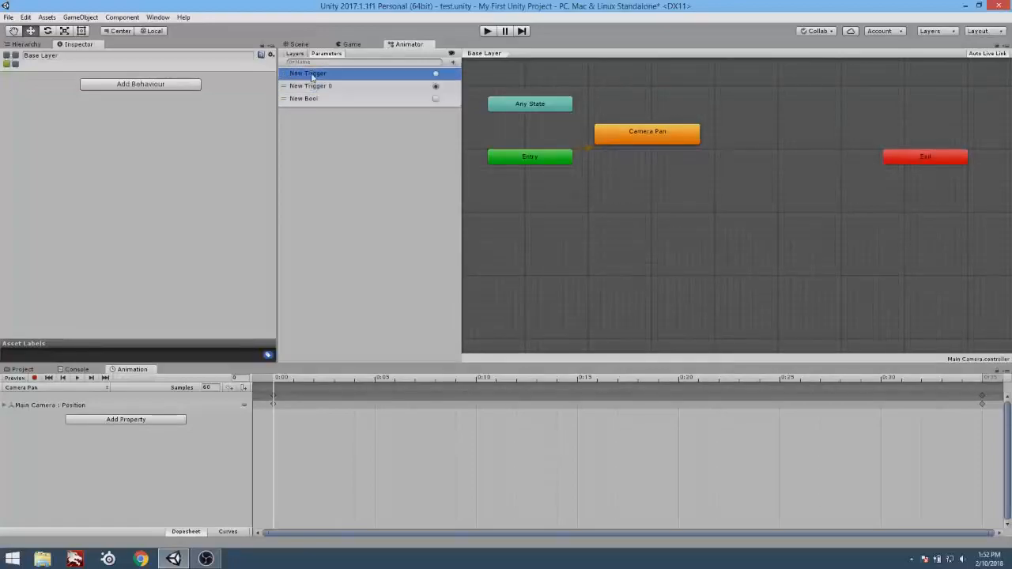
left_click(437, 75)
left_click(437, 75)
left_click(436, 86)
left_click(436, 99)
left_click(436, 99)
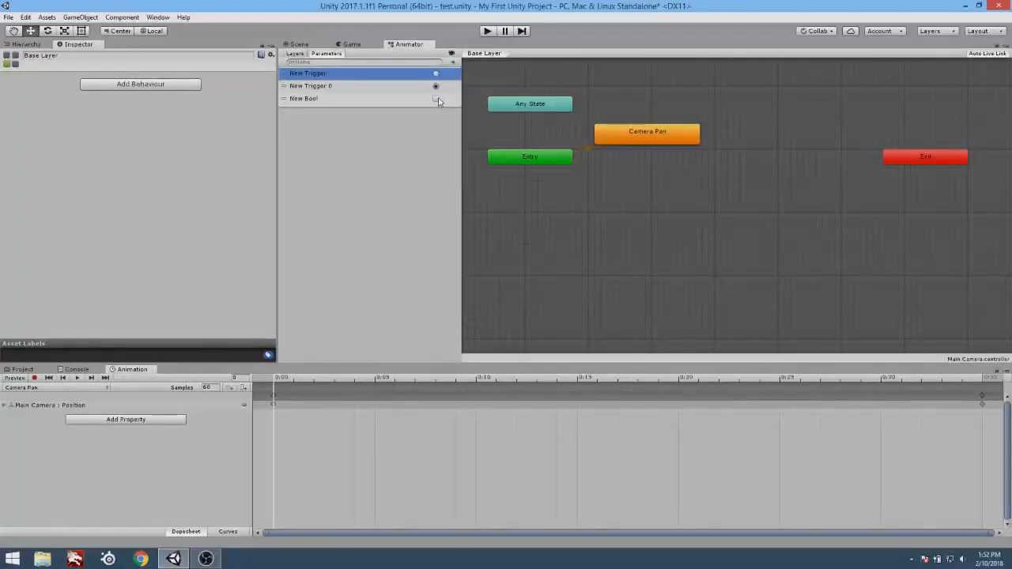
left_click(342, 89)
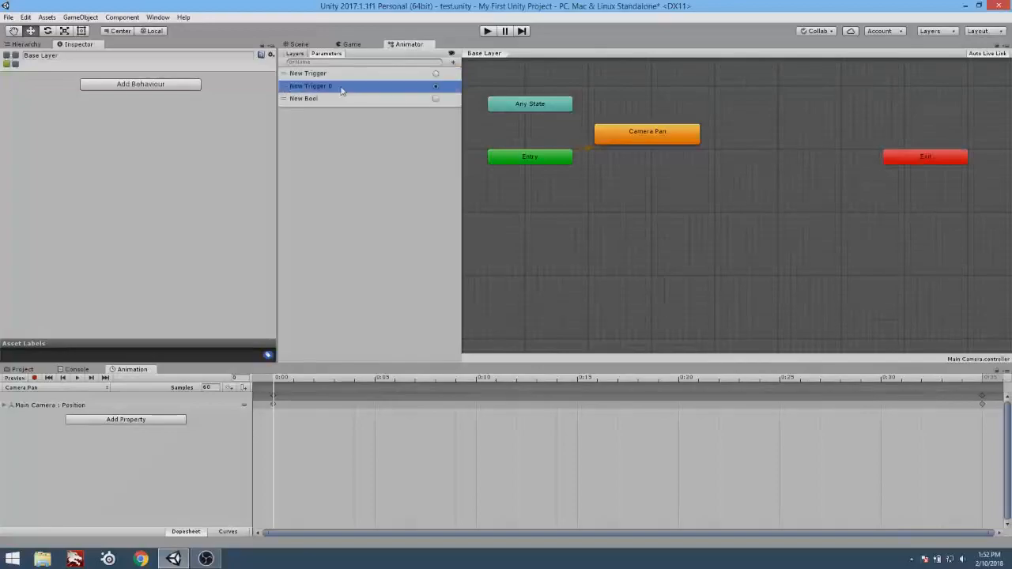
Add an Int parameter and a Float parameter to the animator, keeping their default names.
left_click(452, 62)
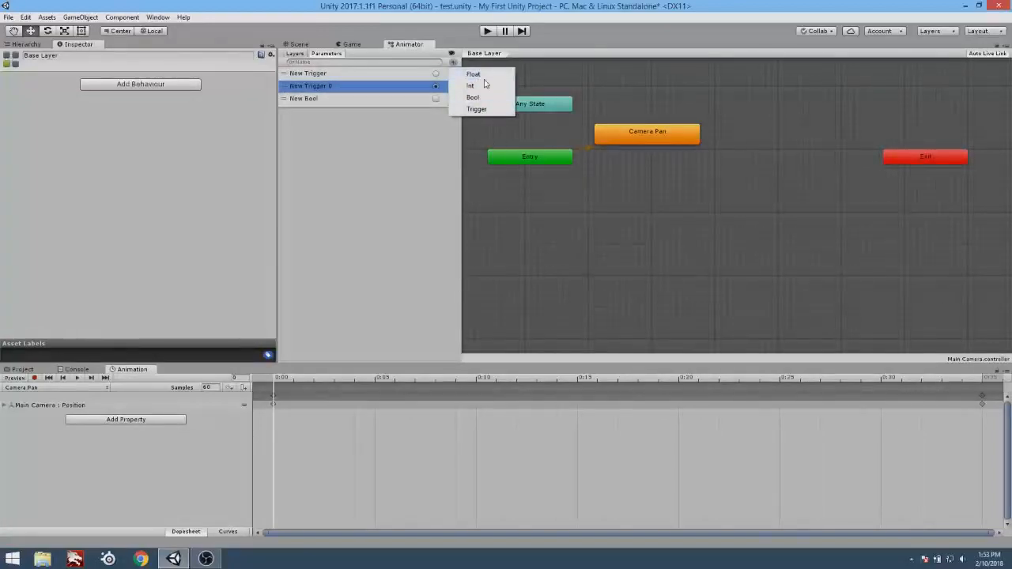
left_click(487, 86)
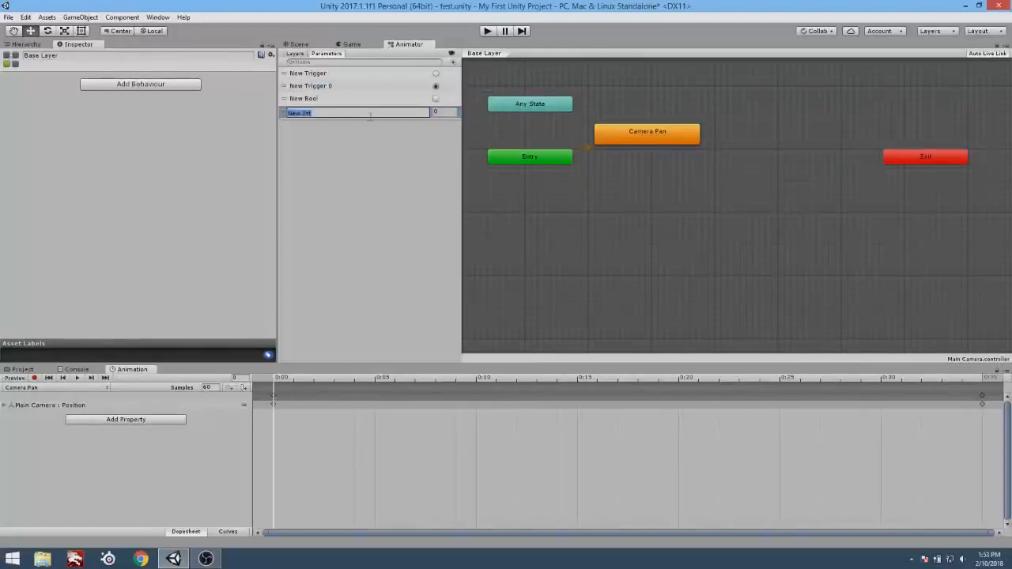
key("Return")
left_click(453, 63)
left_click(472, 73)
left_click(445, 124)
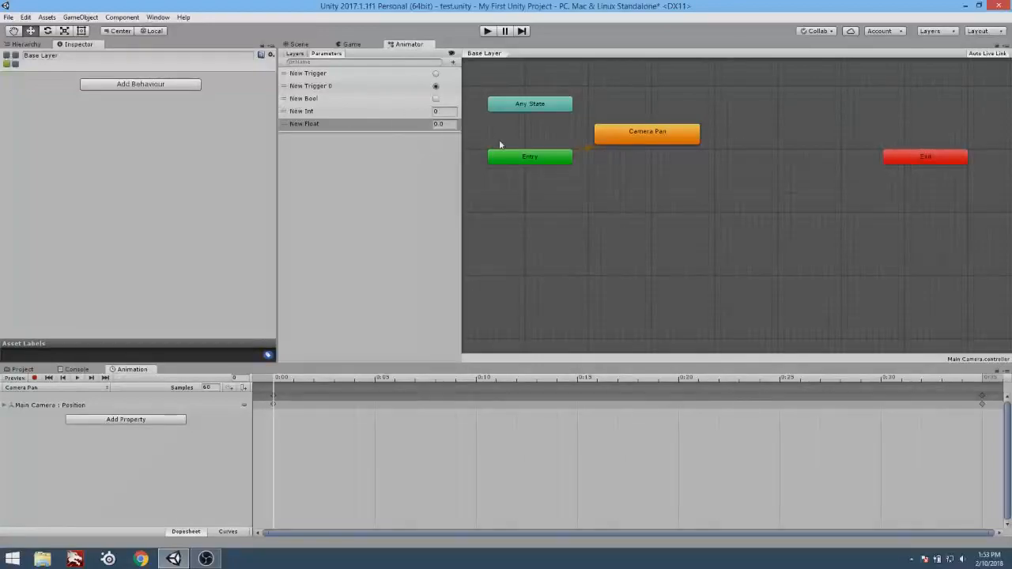
Move the Camera Pan state farther from Any State and make a transition from Any State to Camera Pan.
left_click(626, 134)
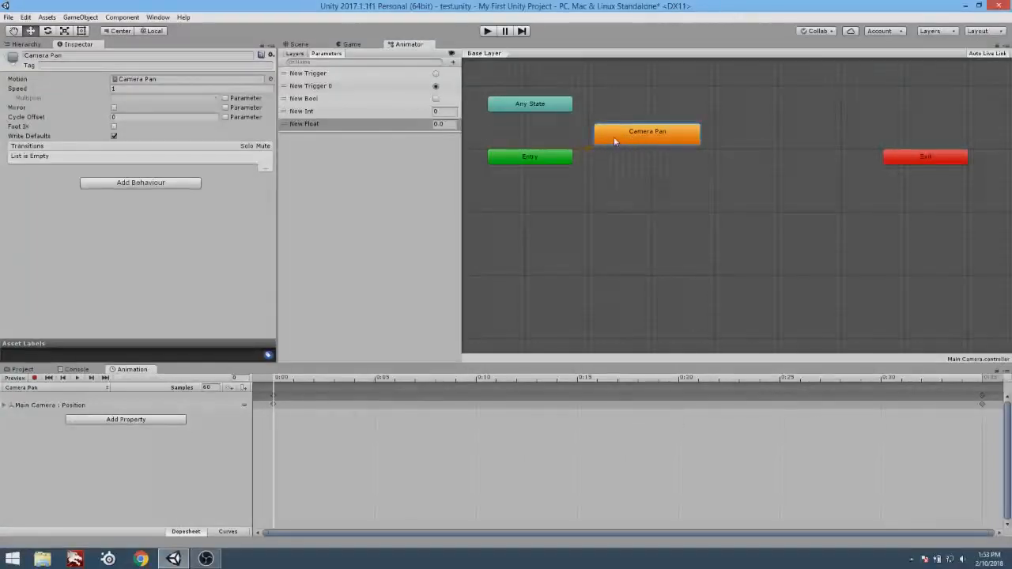
left_click_drag(614, 141, 690, 134)
right_click(540, 105)
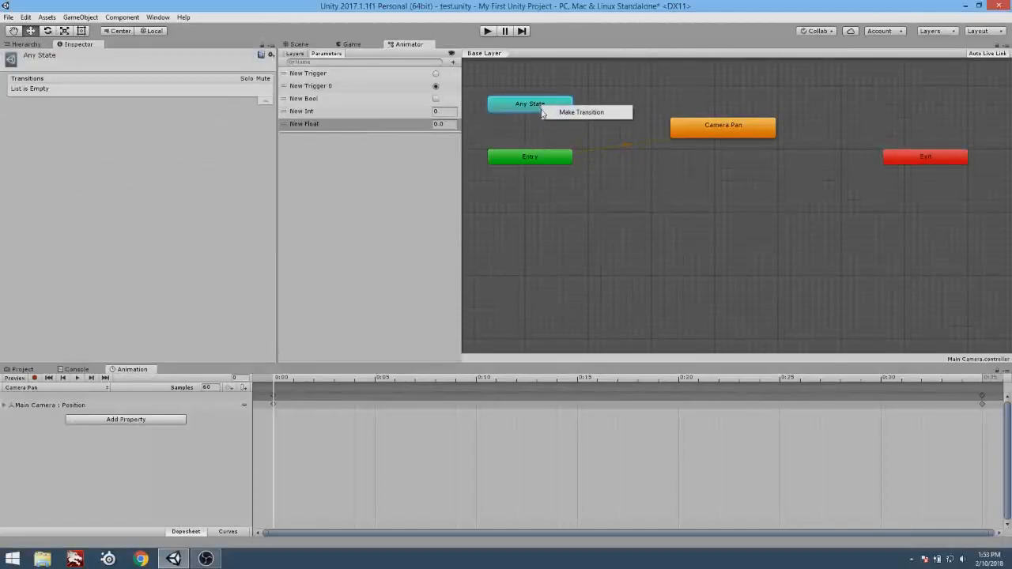
left_click(581, 111)
left_click(693, 132)
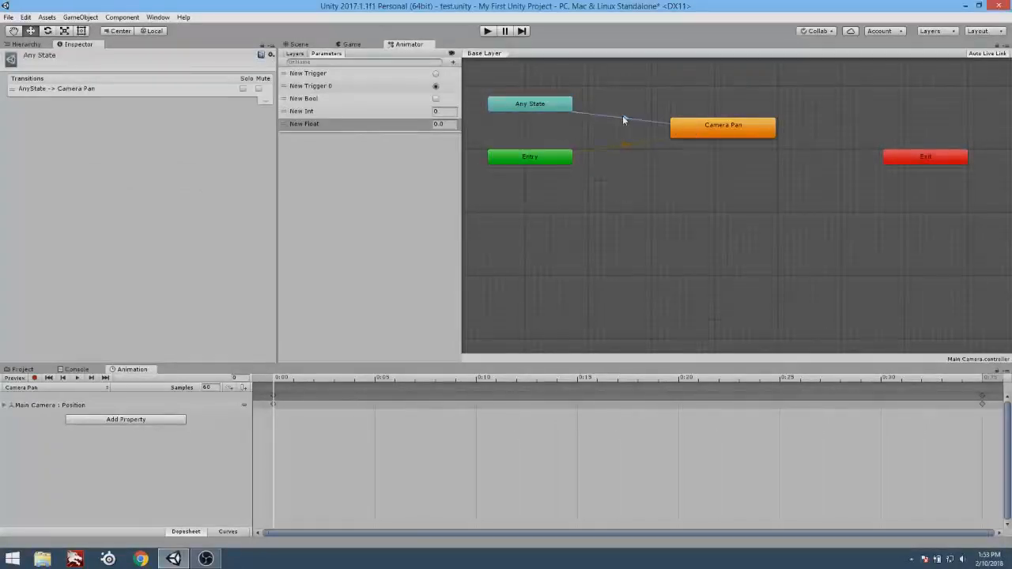
Add a condition to the Any State to Camera Pan transition requiring New Int to be Greater than 5.
left_click(623, 120)
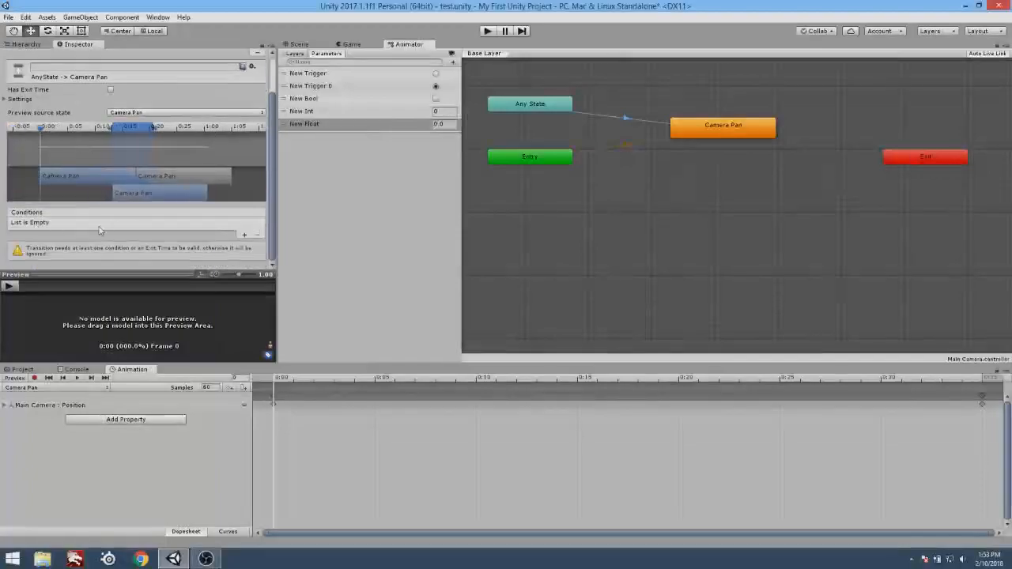
left_click(244, 238)
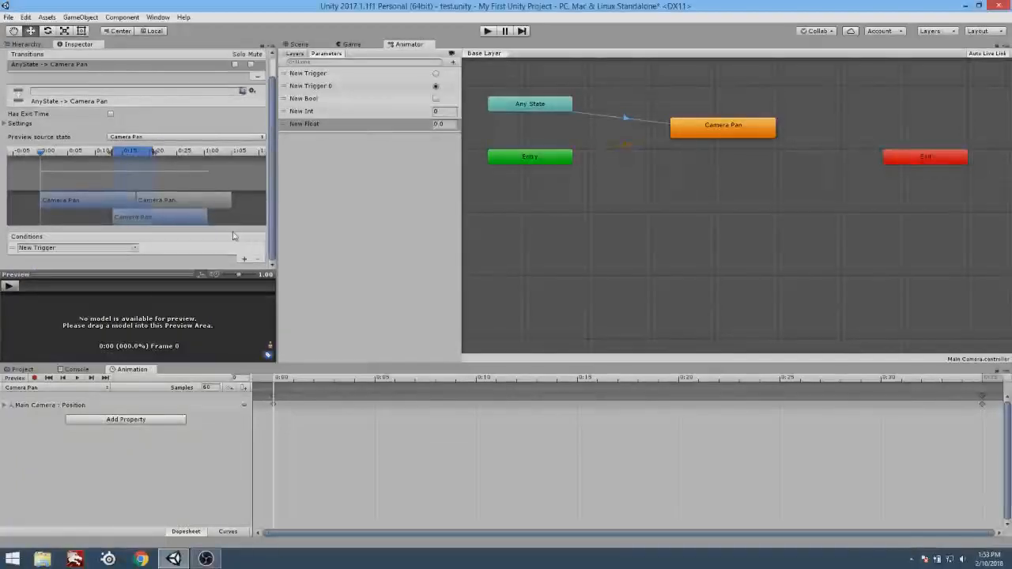
left_click(136, 248)
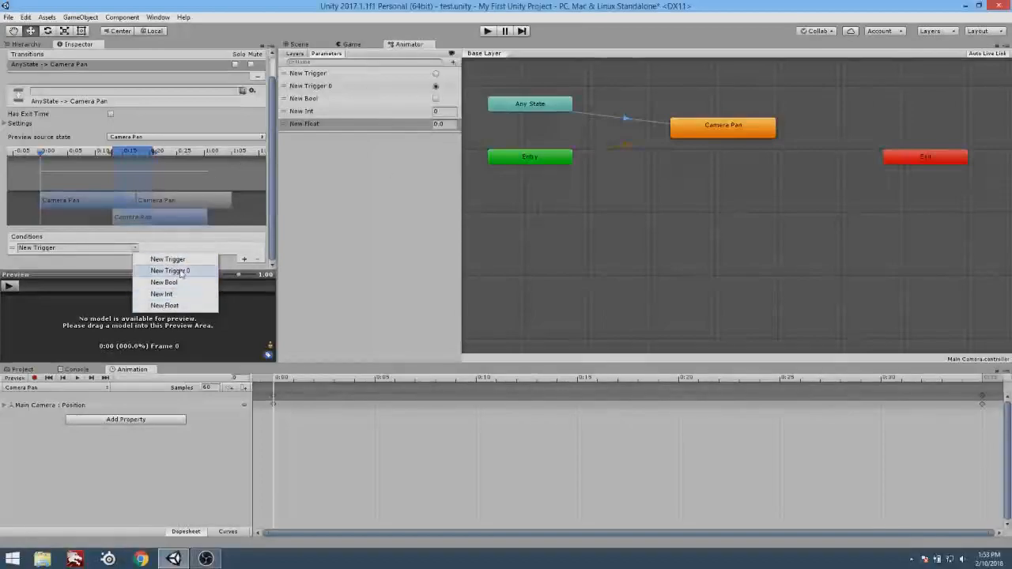
left_click(190, 298)
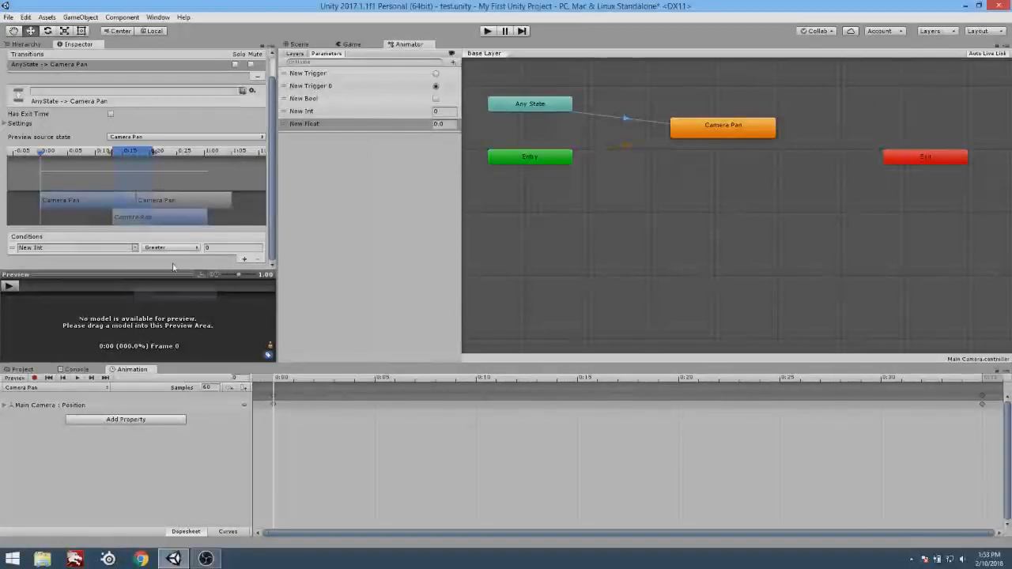
left_click(232, 250)
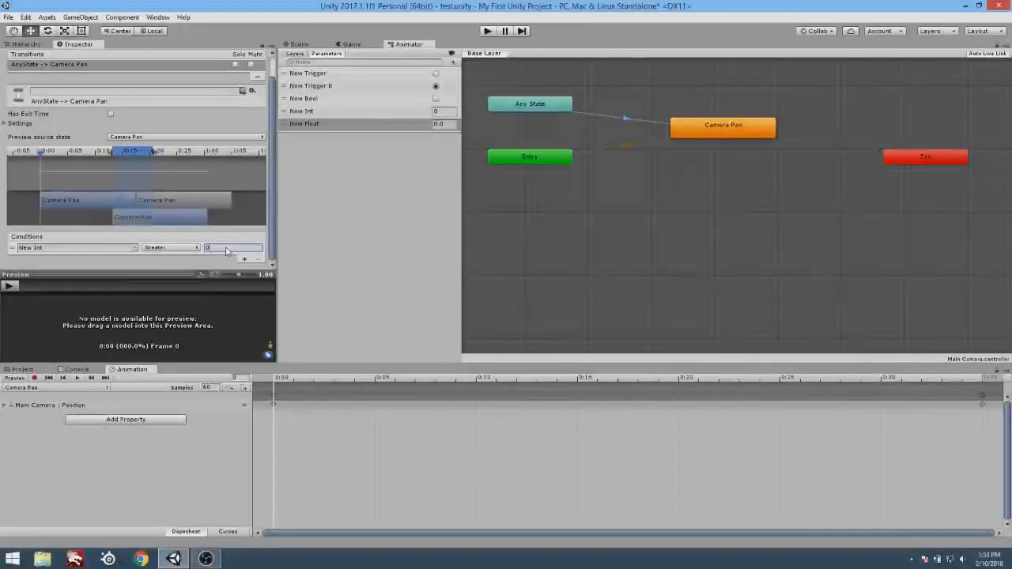
left_click(632, 118)
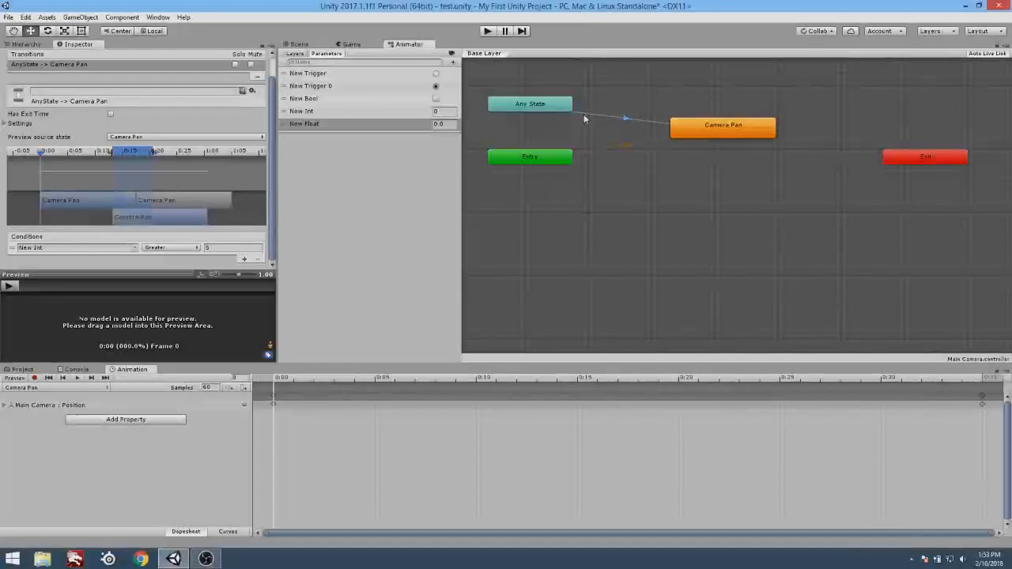
Review the Camera Pan state and its incoming transition, and move the state slightly closer to Any State.
left_click(753, 136)
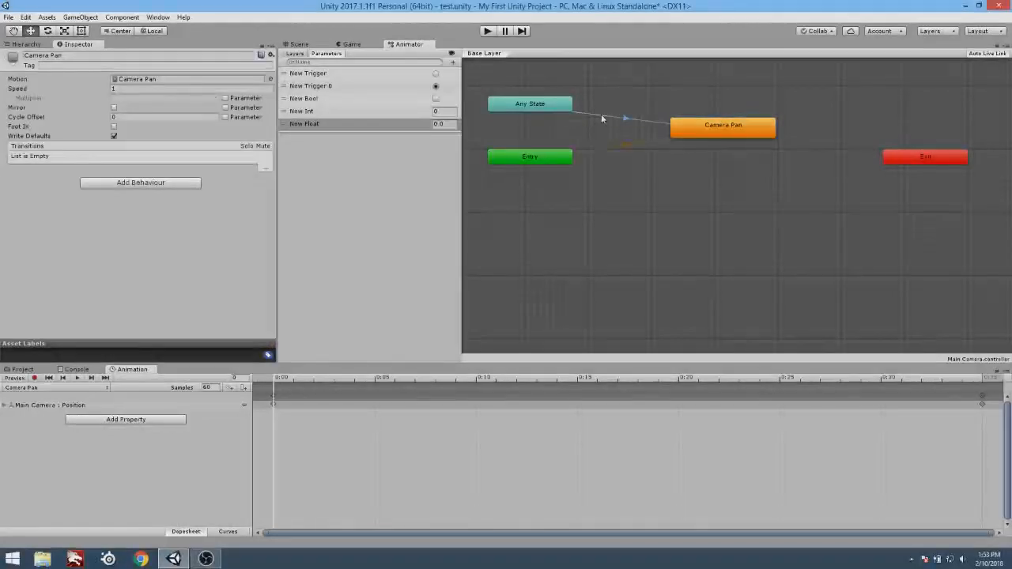
left_click(601, 114)
left_click(743, 136)
mouse_move(728, 133)
left_mouse_down()
mouse_move(715, 127)
mouse_move(710, 141)
left_mouse_up()
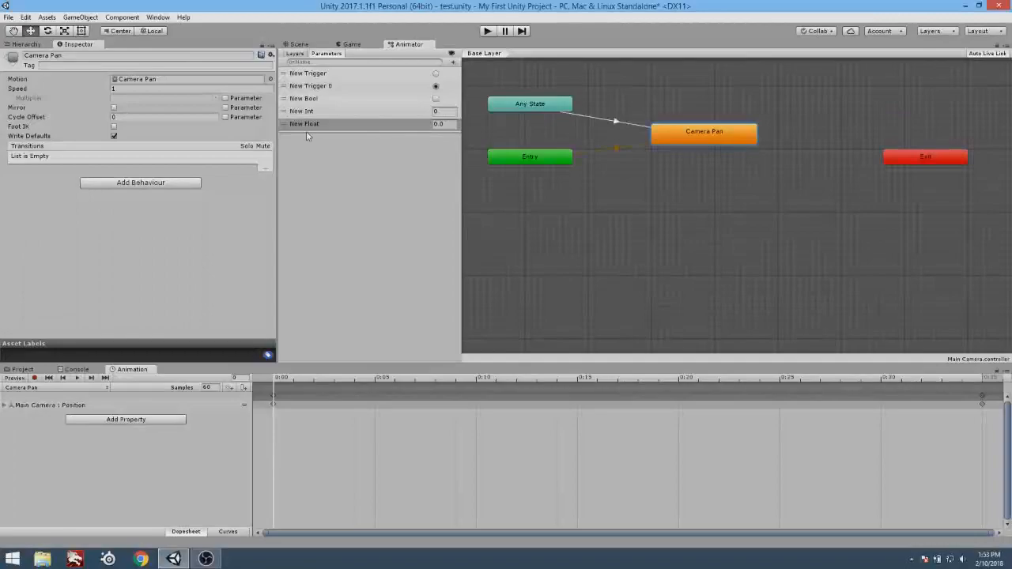
Delete the New Float parameter, cancel the deletion of New Int and select New Bool.
left_click(338, 74)
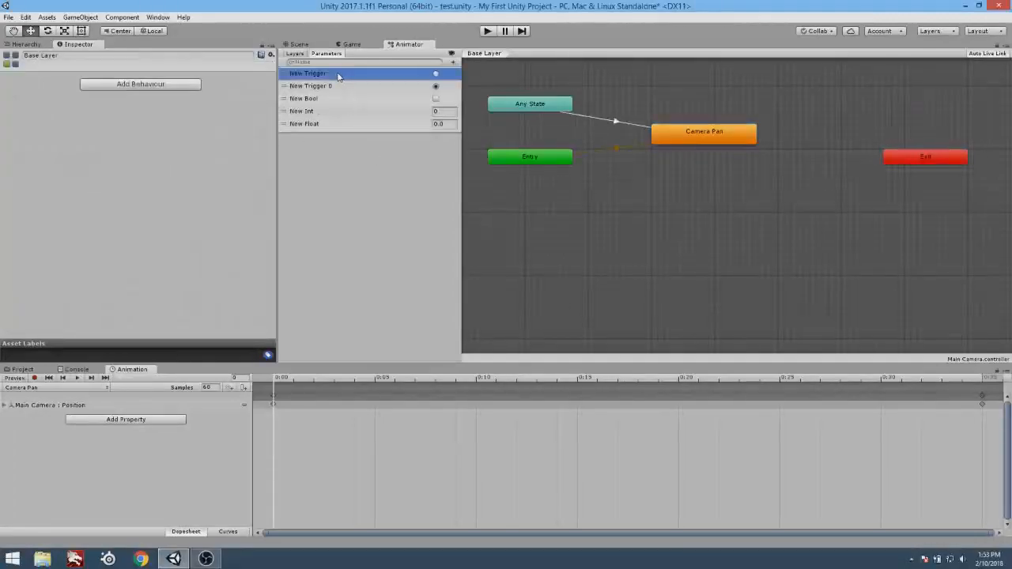
left_click(340, 124)
key("Delete")
key("Delete")
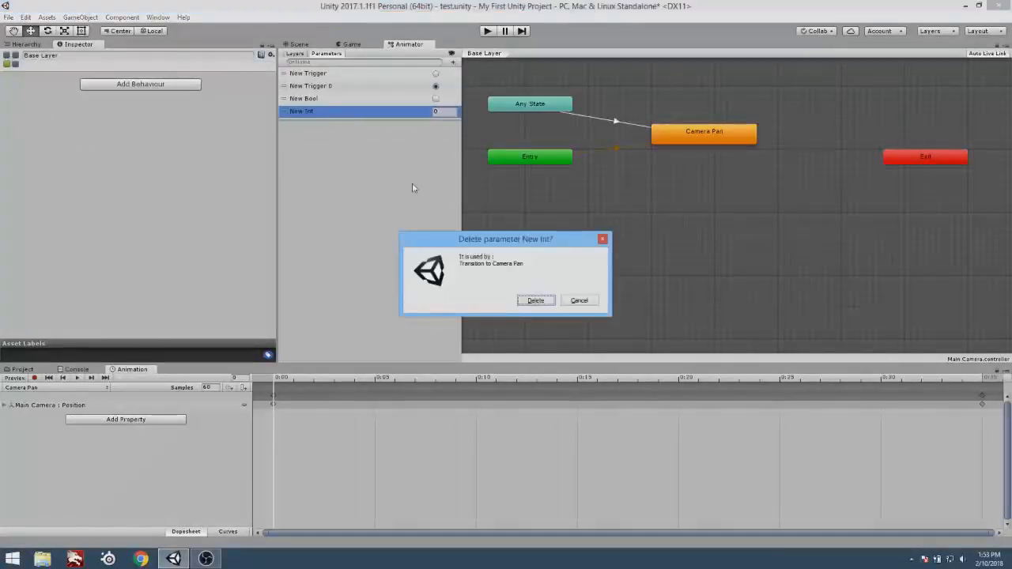
left_click(582, 305)
left_click(368, 99)
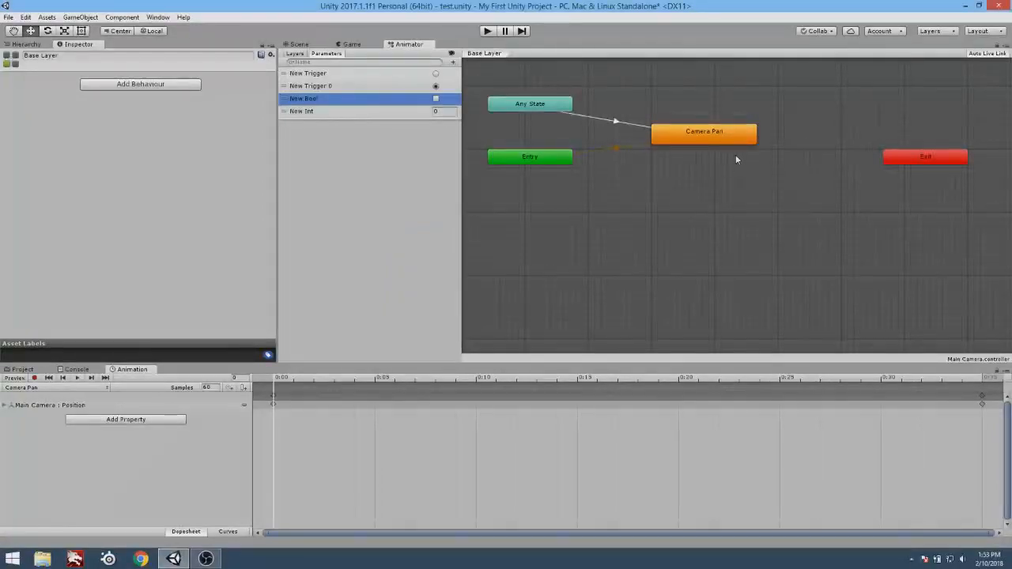
Spread the Any State and Entry nodes apart vertically beside the Camera Pan state.
mouse_move(648, 181)
middle_mouse_down()
mouse_move(676, 213)
mouse_move(798, 258)
mouse_move(776, 243)
mouse_move(772, 217)
mouse_move(712, 197)
mouse_move(602, 203)
mouse_move(645, 211)
mouse_move(638, 183)
mouse_move(400, 255)
mouse_move(580, 172)
mouse_move(520, 276)
mouse_move(535, 285)
middle_mouse_up()
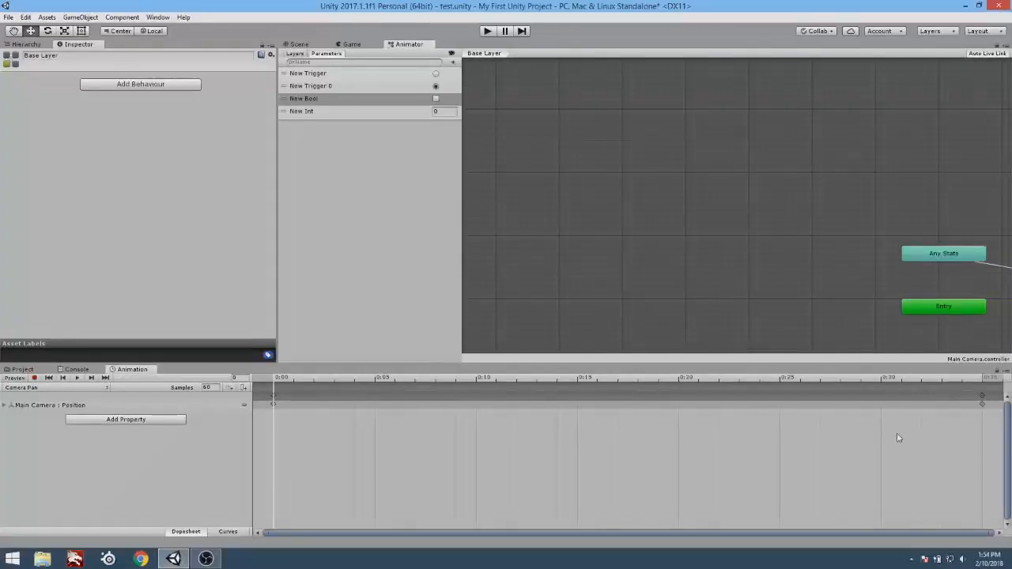
middle_click_drag(897, 438, 556, 33)
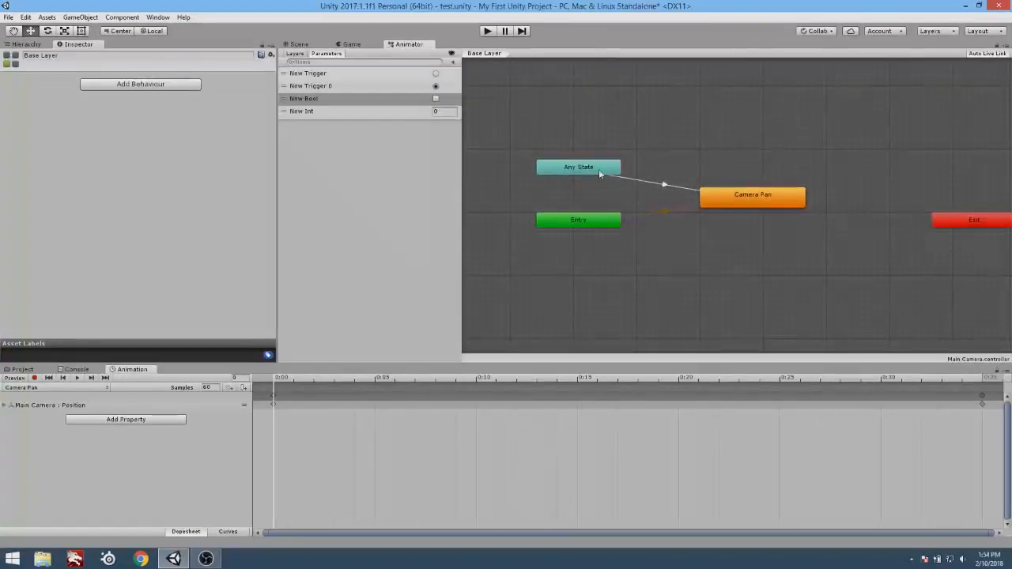
left_click_drag(598, 170, 597, 146)
left_click_drag(583, 223, 577, 281)
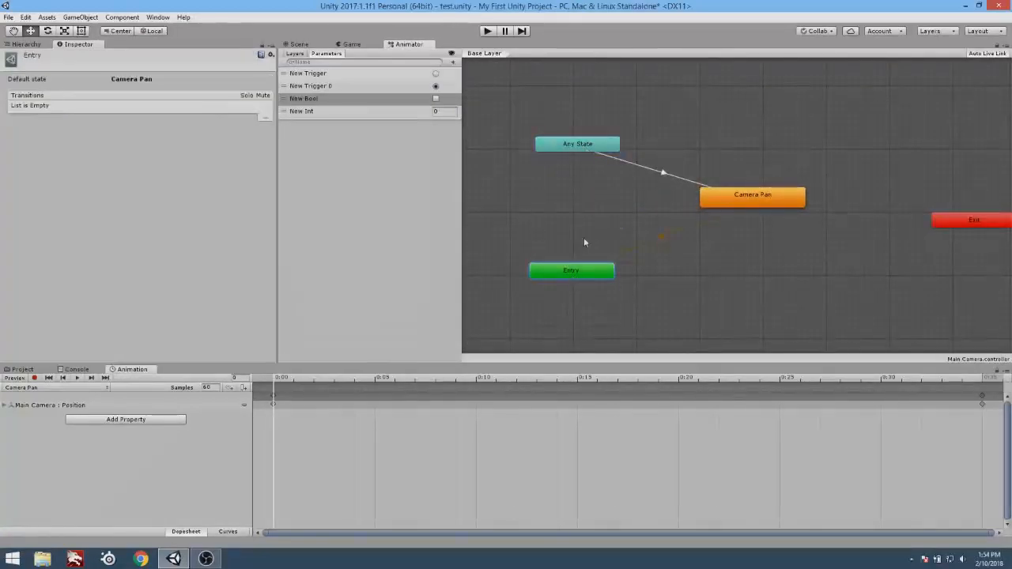
Inspect the settings of Any State and Camera Pan, and nudge the Any State node slightly up.
left_click(588, 143)
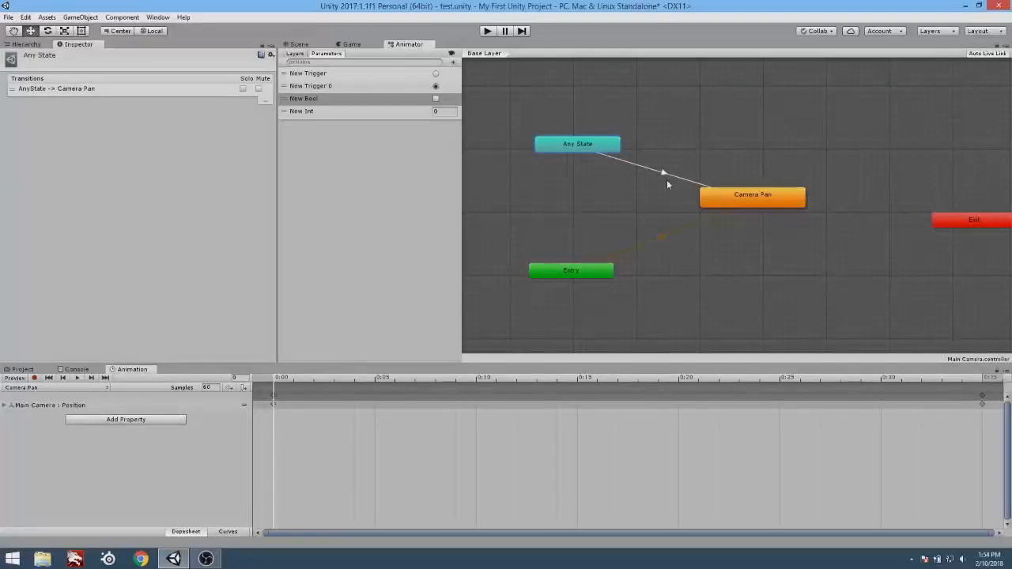
left_click(771, 203)
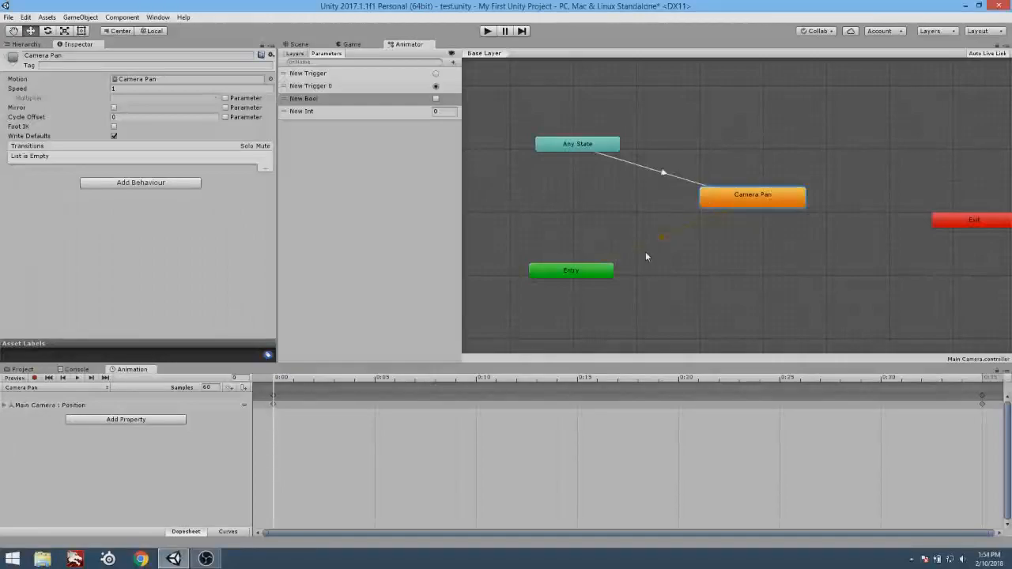
left_click(582, 150)
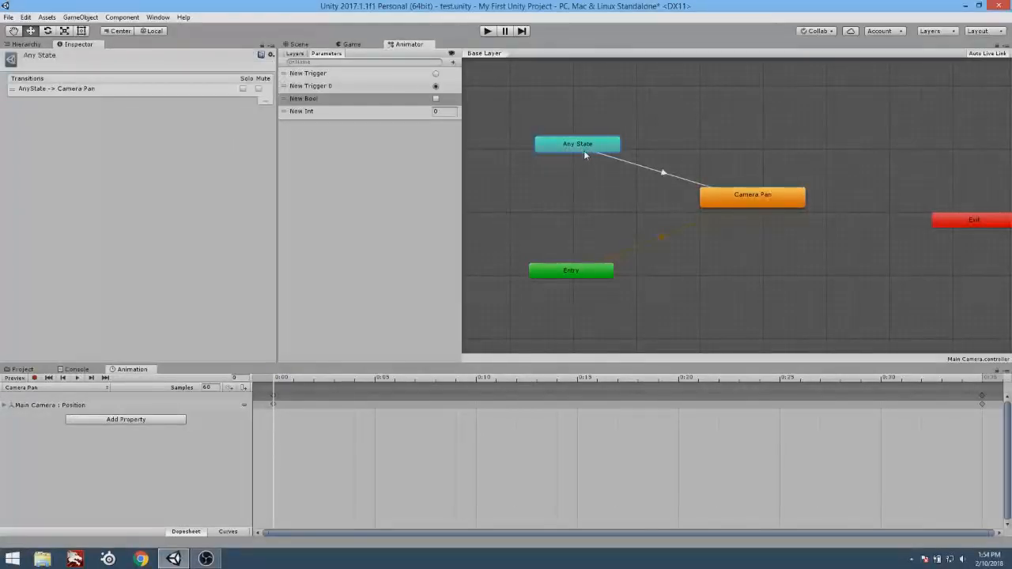
left_click_drag(580, 156, 586, 149)
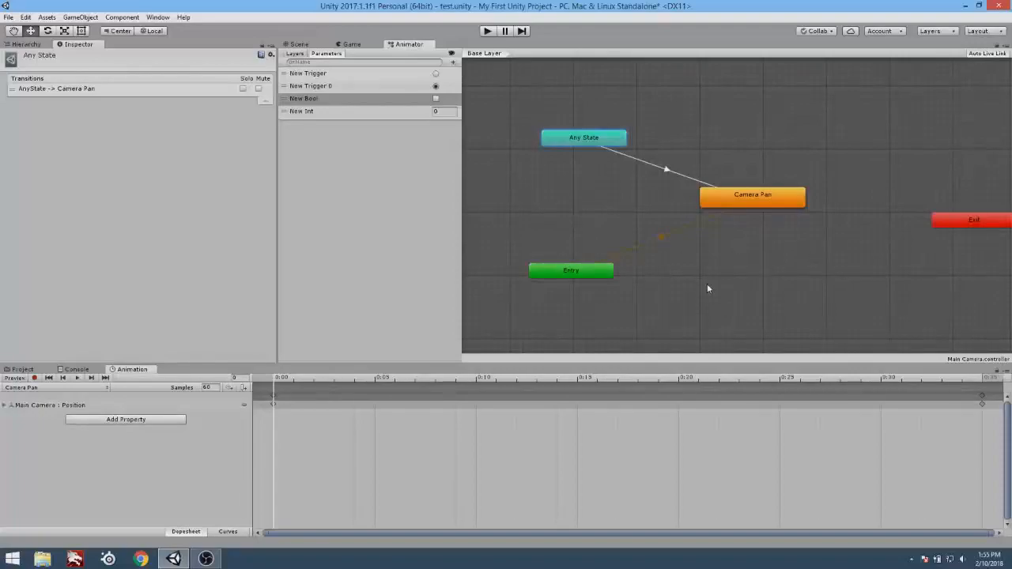
Try to make a transition from Camera Pan back to Any State.
left_click(758, 195)
right_click(757, 198)
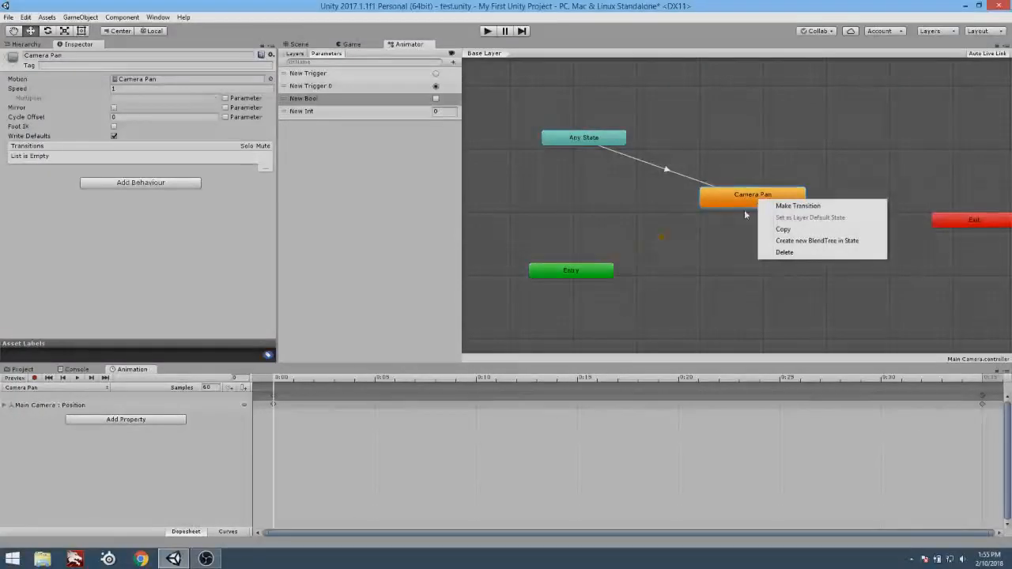
left_click(782, 206)
left_click(616, 139)
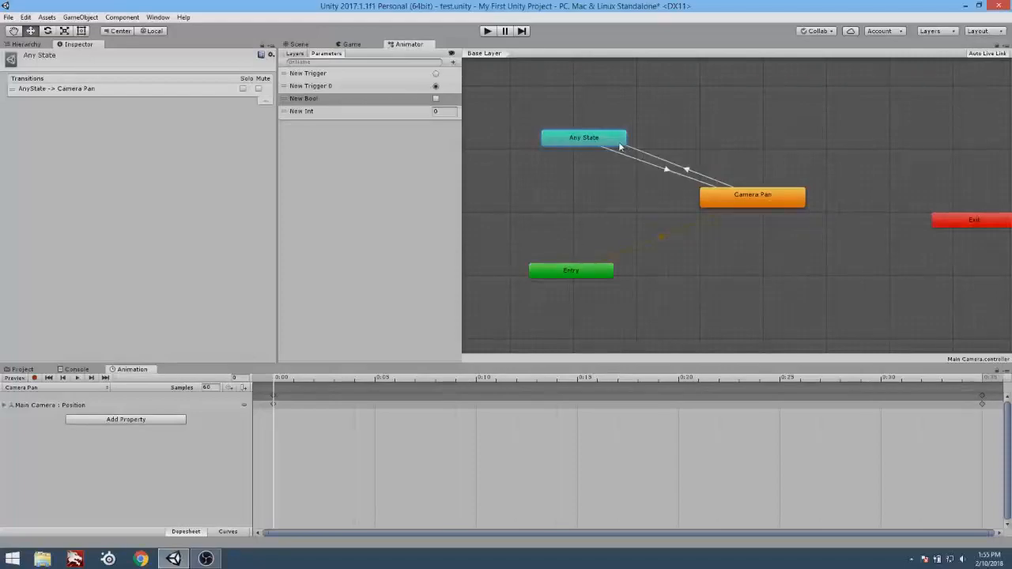
left_click(668, 136)
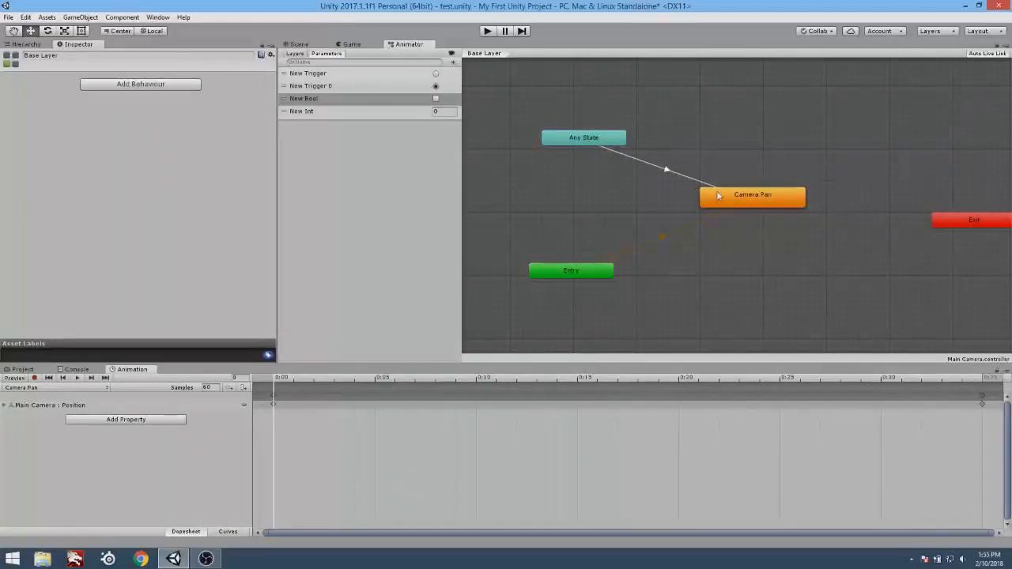
Shift the Camera Pan state slightly farther from Any State and nudge the Entry node up.
left_click_drag(749, 196, 752, 210)
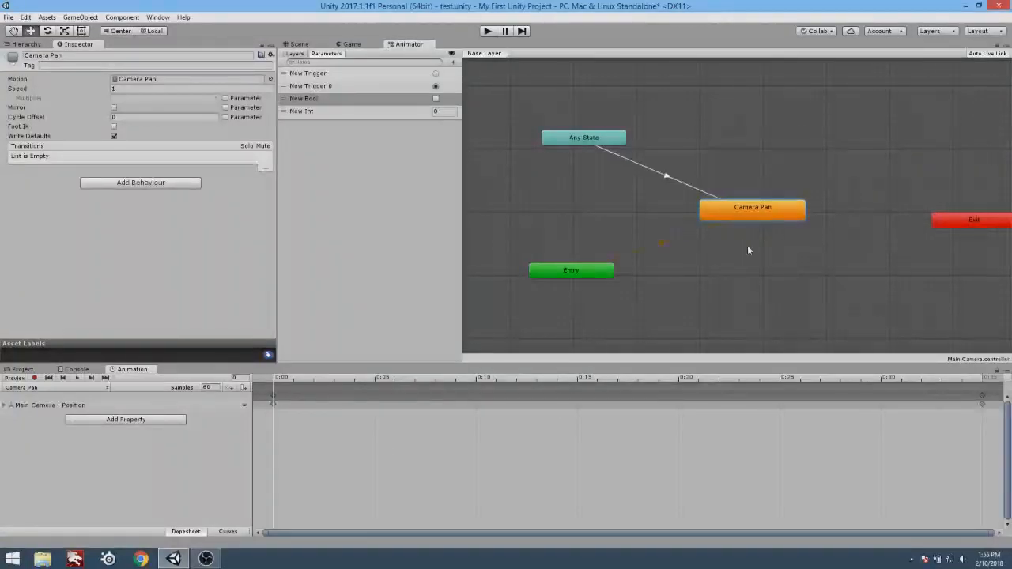
left_click_drag(742, 205, 768, 200)
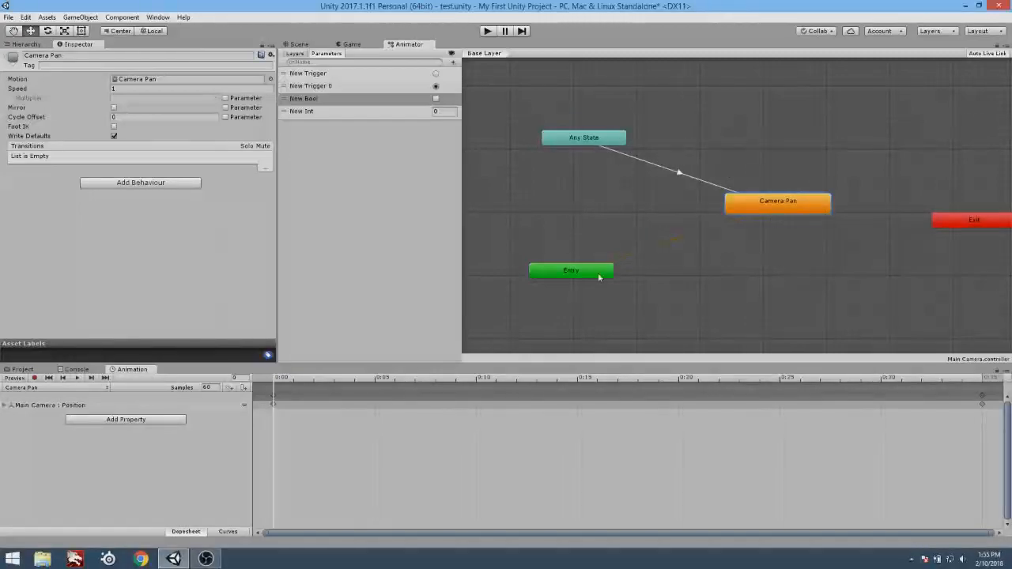
left_click_drag(598, 276, 600, 270)
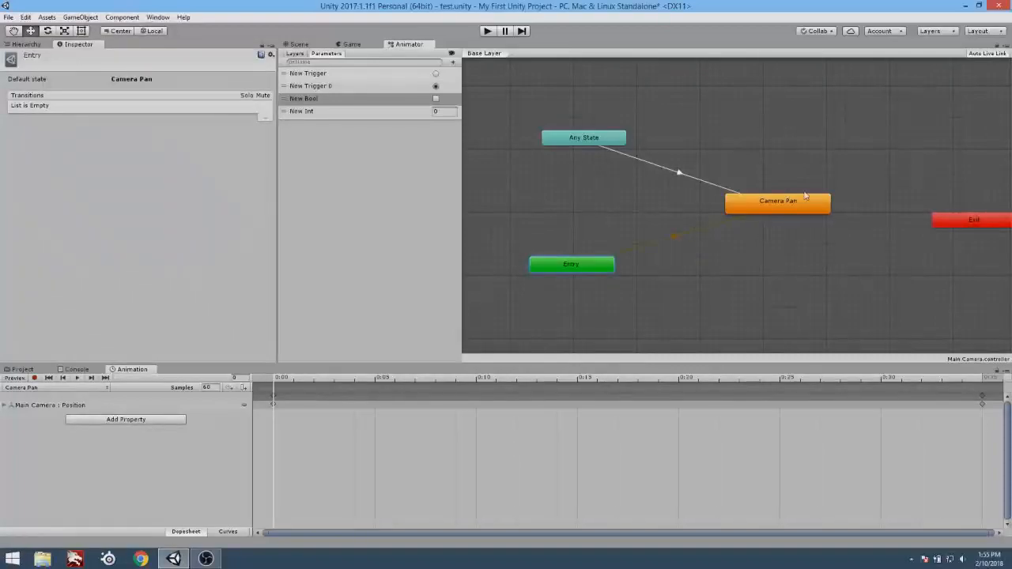
mouse_move(779, 200)
left_mouse_down()
mouse_move(718, 204)
mouse_move(763, 200)
left_mouse_up()
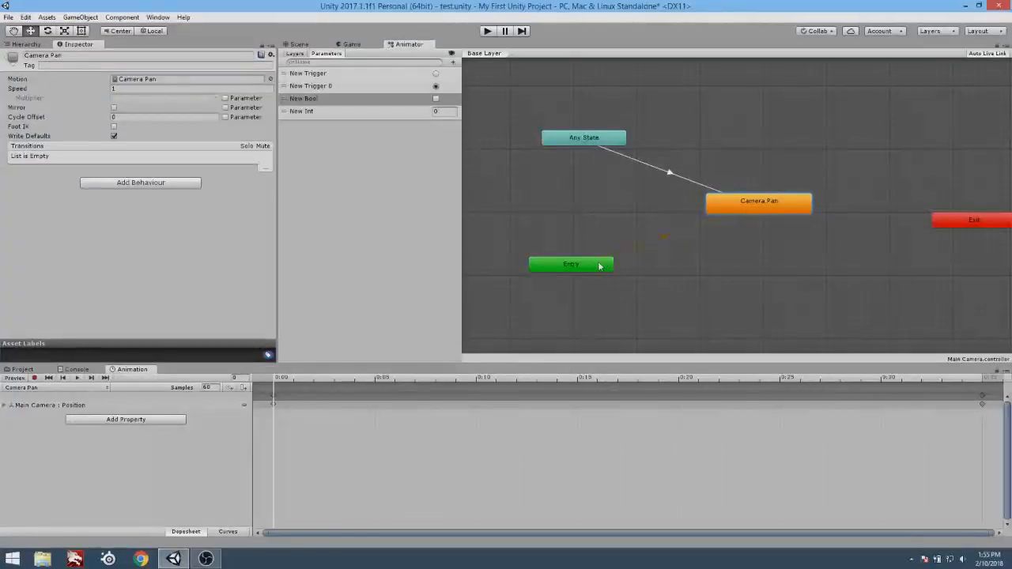
Inspect the Entry node, its default transition to Camera Pan and the options available for the Camera Pan state.
left_click_drag(518, 241, 641, 312)
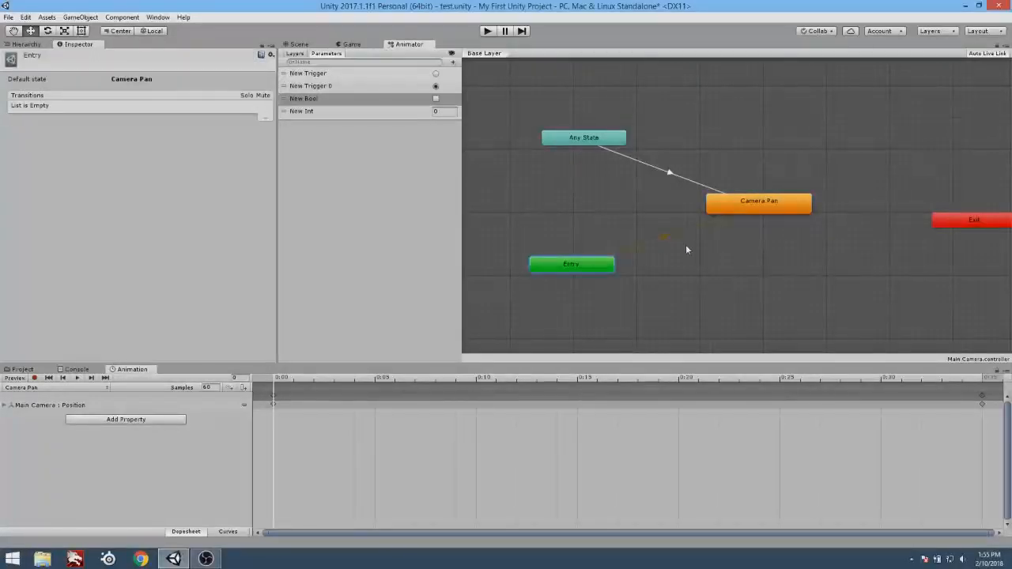
left_click_drag(642, 227, 670, 240)
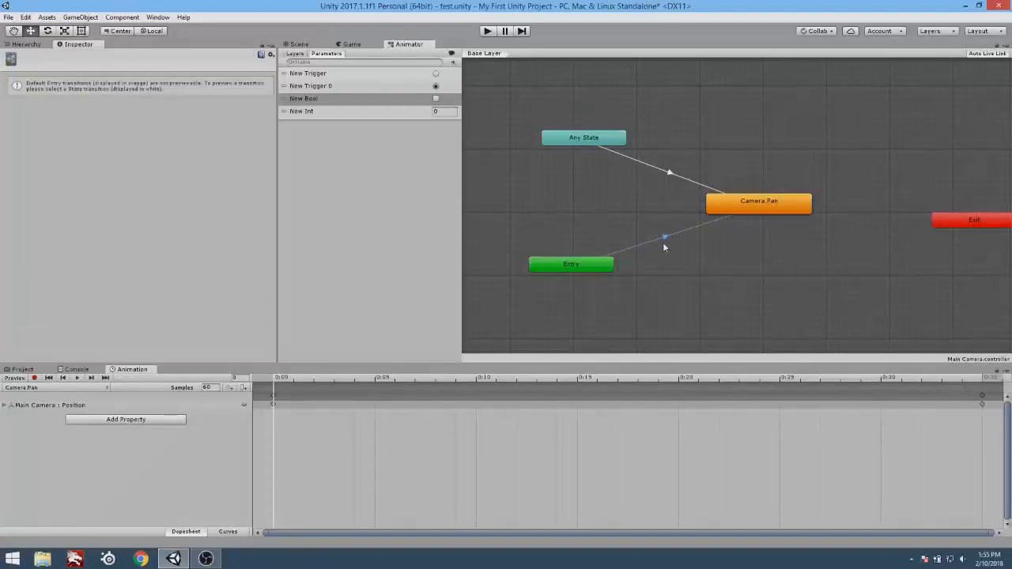
right_click(666, 236)
right_click(760, 203)
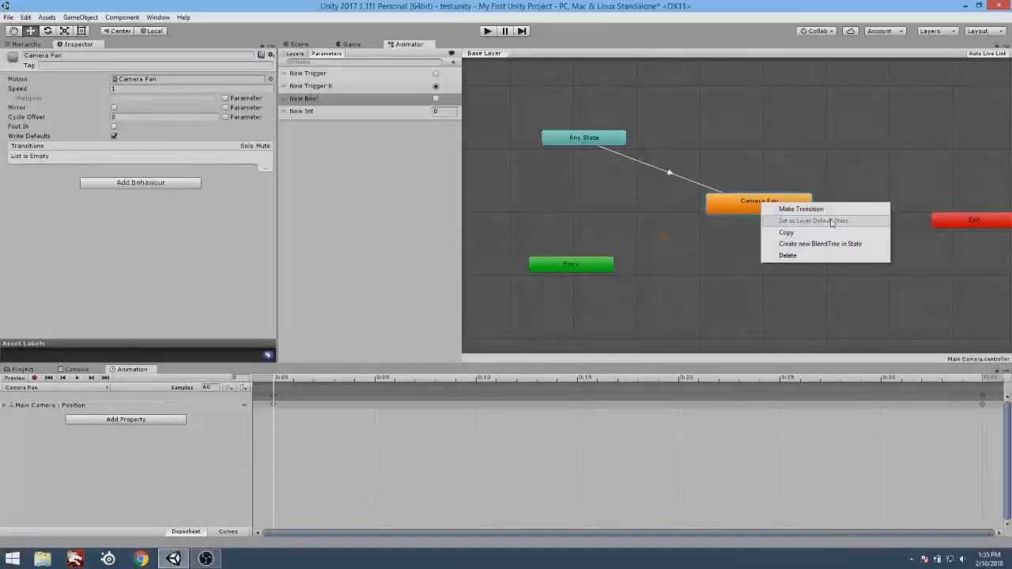
left_click(743, 286)
Move the Exit node near Camera Pan and back again, and stack Any State, Camera Pan and Entry in one column.
left_click_drag(980, 226, 875, 281)
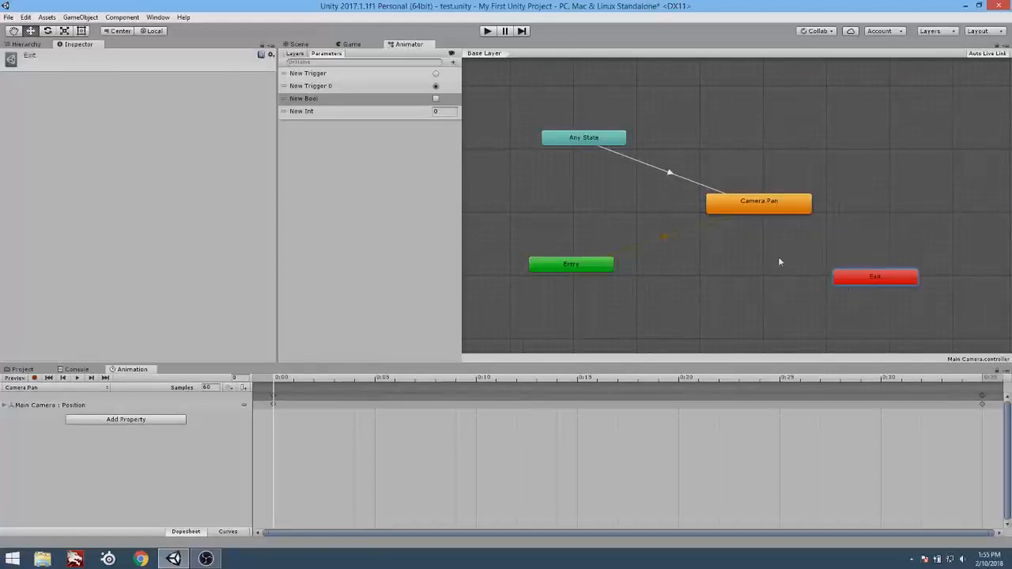
left_click_drag(877, 279, 971, 221)
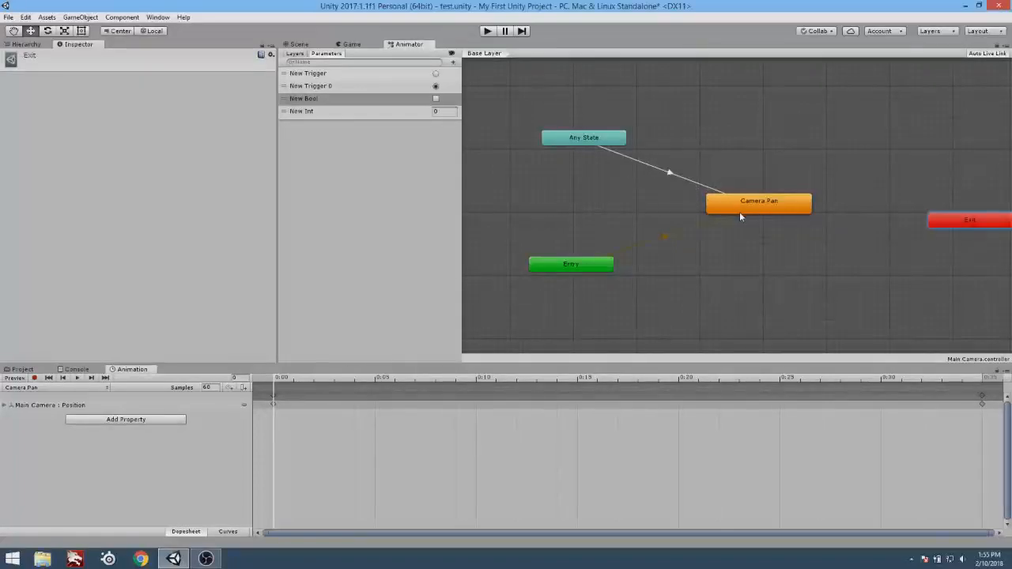
left_click_drag(739, 212, 713, 269)
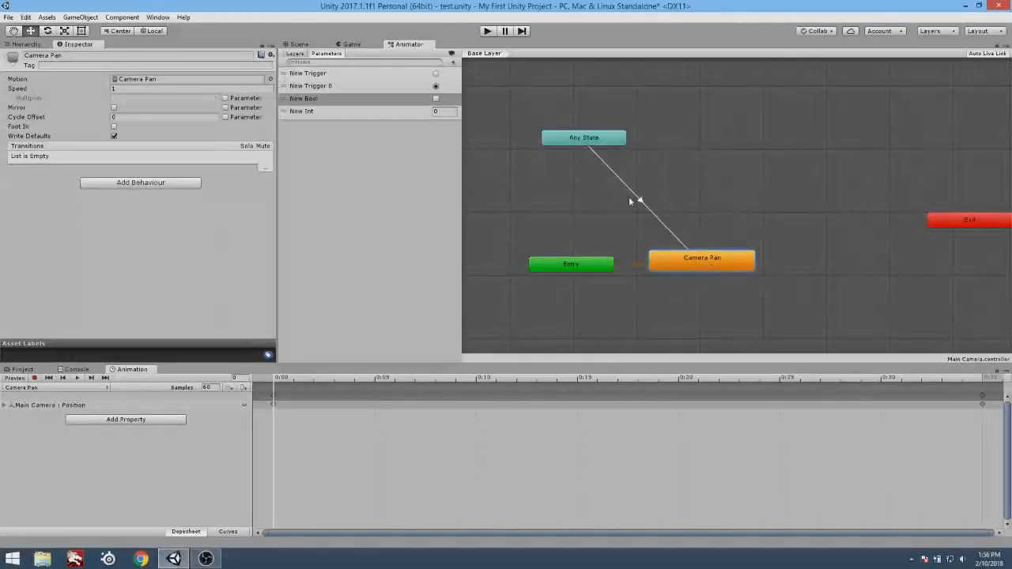
left_click_drag(595, 137, 719, 223)
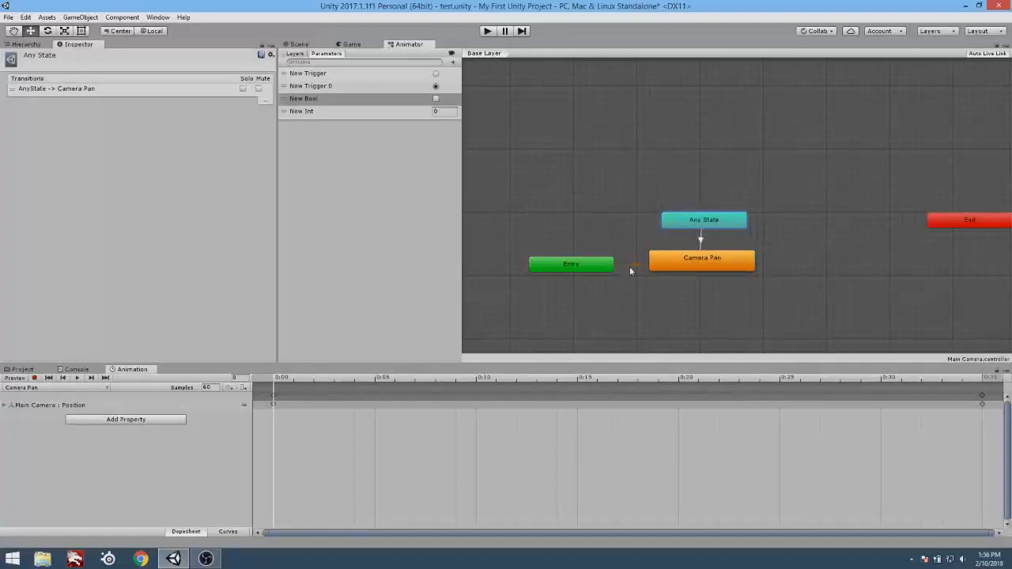
left_click_drag(592, 270, 718, 309)
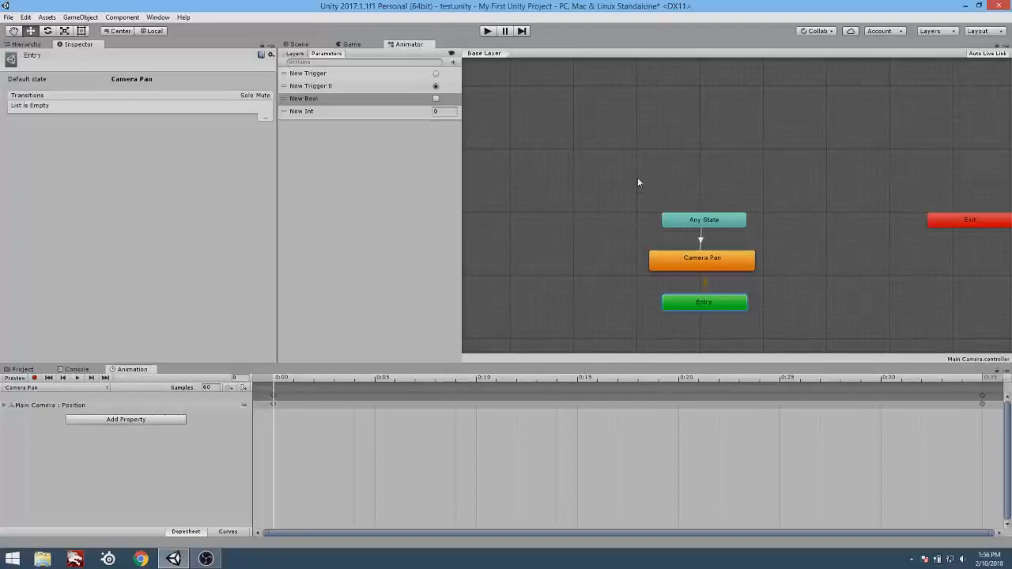
Open the Profiler window, place it over the middle of the editor and start Play mode.
left_click(158, 17)
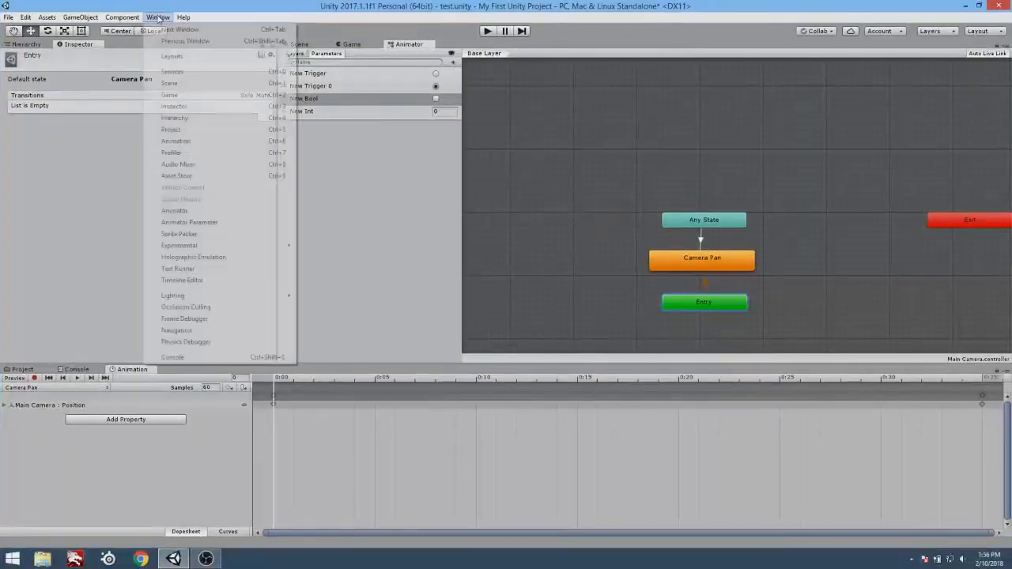
left_click(202, 153)
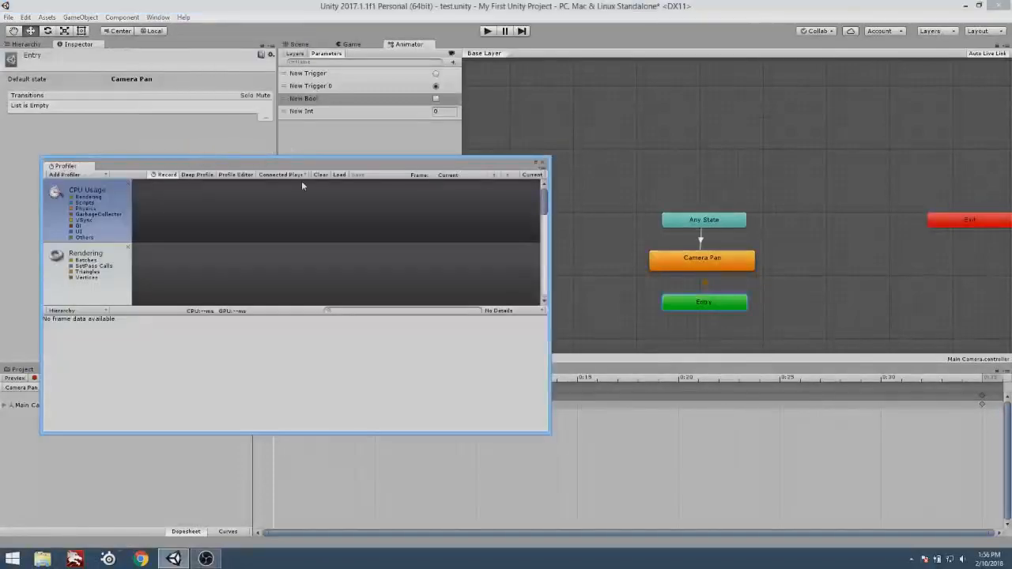
left_click_drag(130, 169, 322, 156)
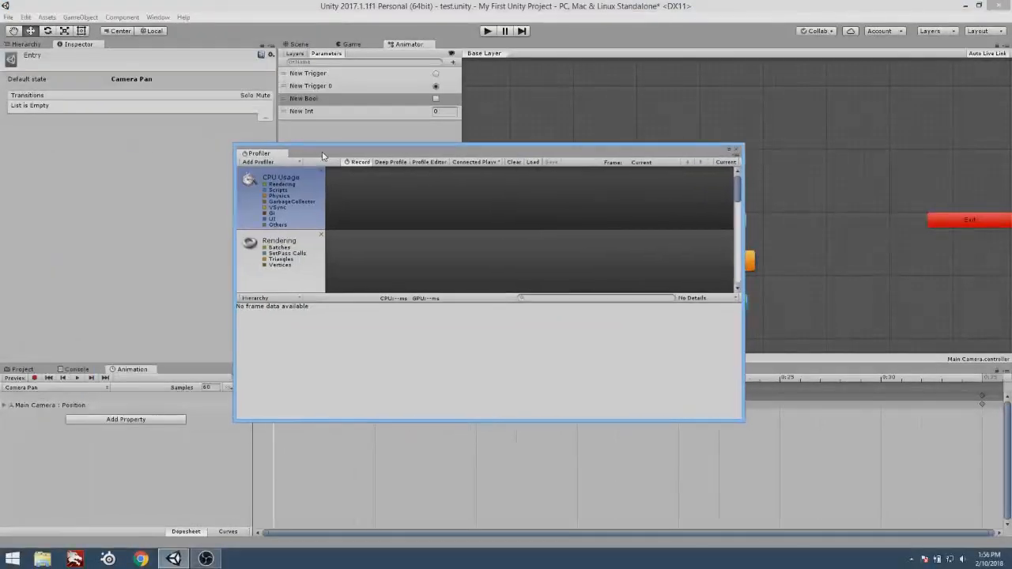
left_click(486, 31)
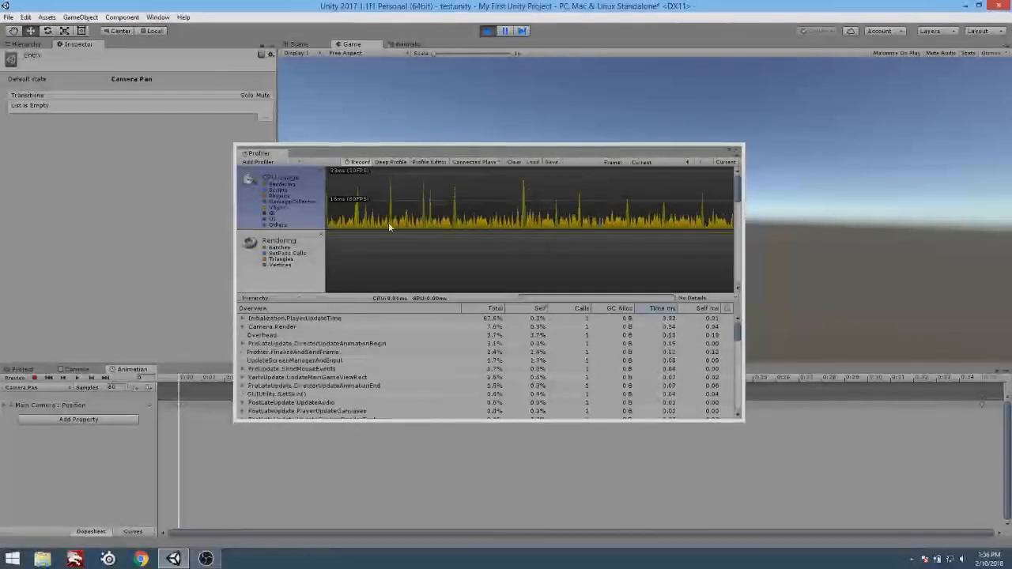
Review the Profiler's CPU Usage, Rendering and Memory charts while the game runs, shifting the floating window slightly.
left_click_drag(739, 195, 743, 199)
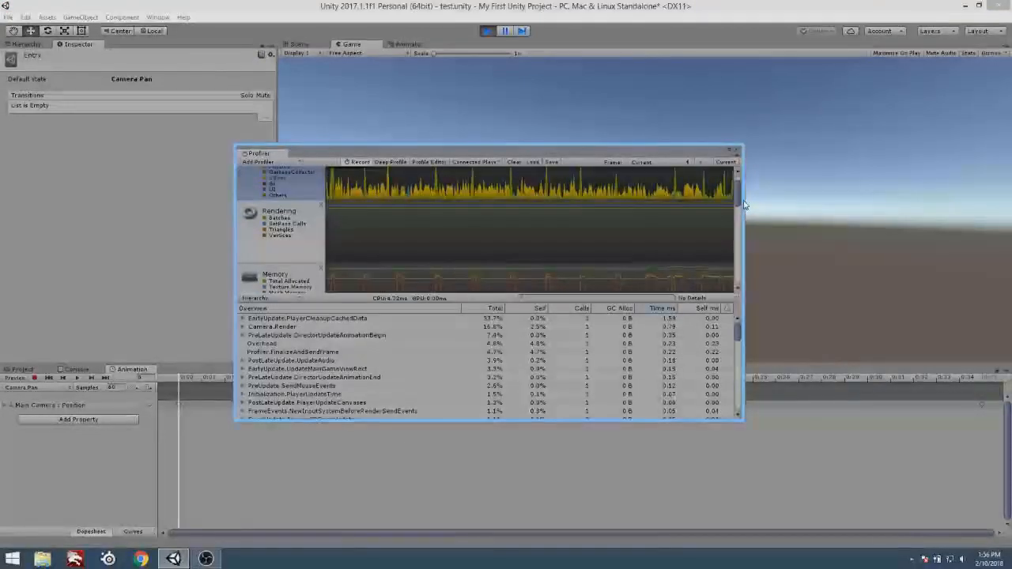
left_click_drag(374, 155, 332, 140)
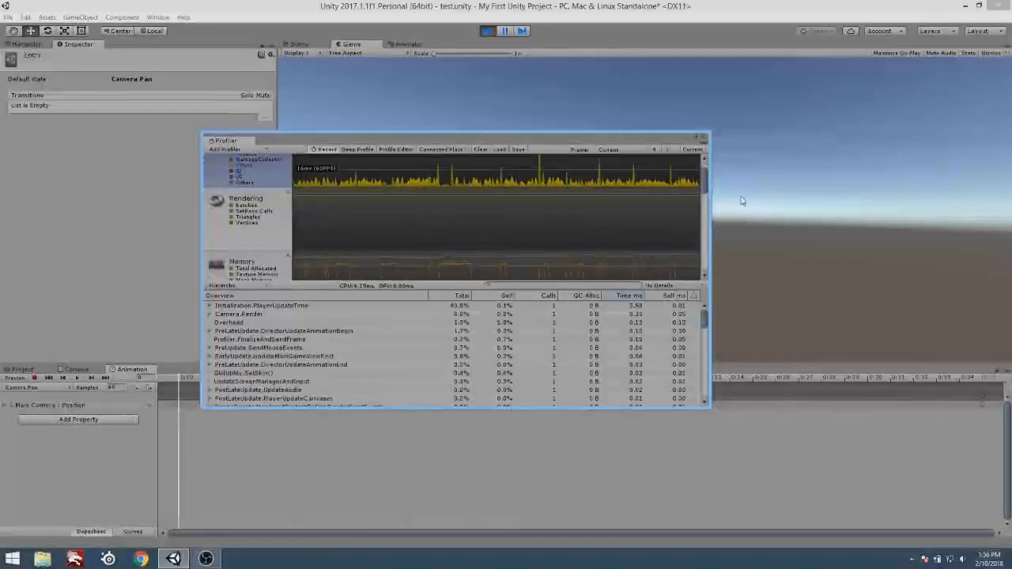
left_click_drag(704, 185, 705, 162)
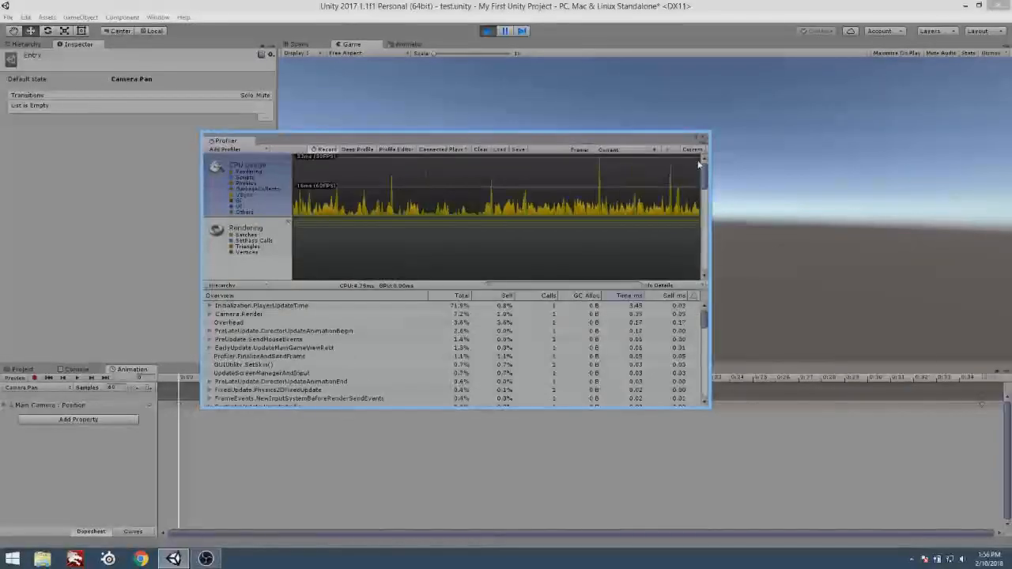
Inspect the frame at a CPU Usage spike, return the Profiler to the current frame and resume the paused game.
left_click(569, 202)
left_click(600, 204)
left_click_drag(600, 203, 449, 190)
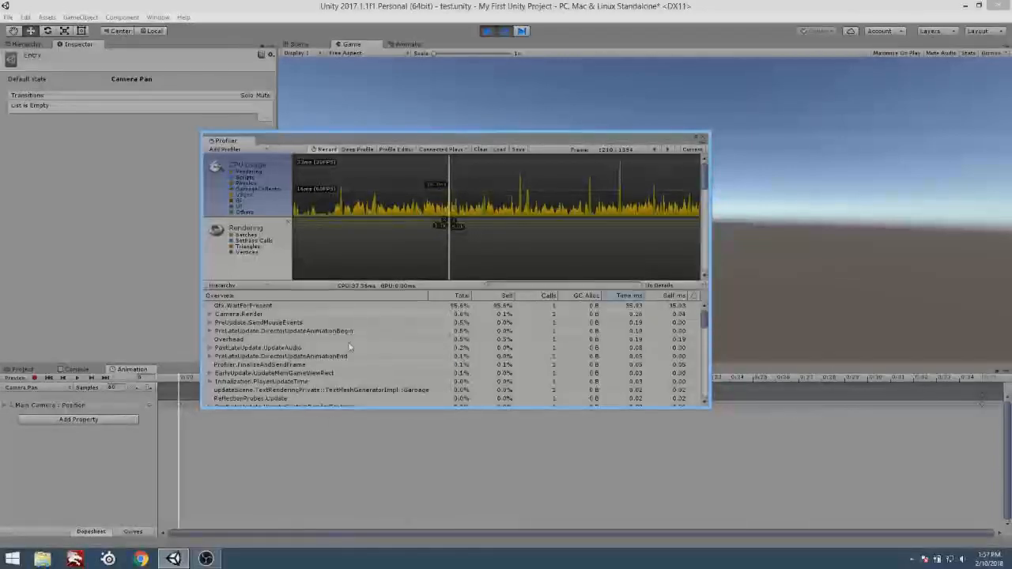
left_click(691, 150)
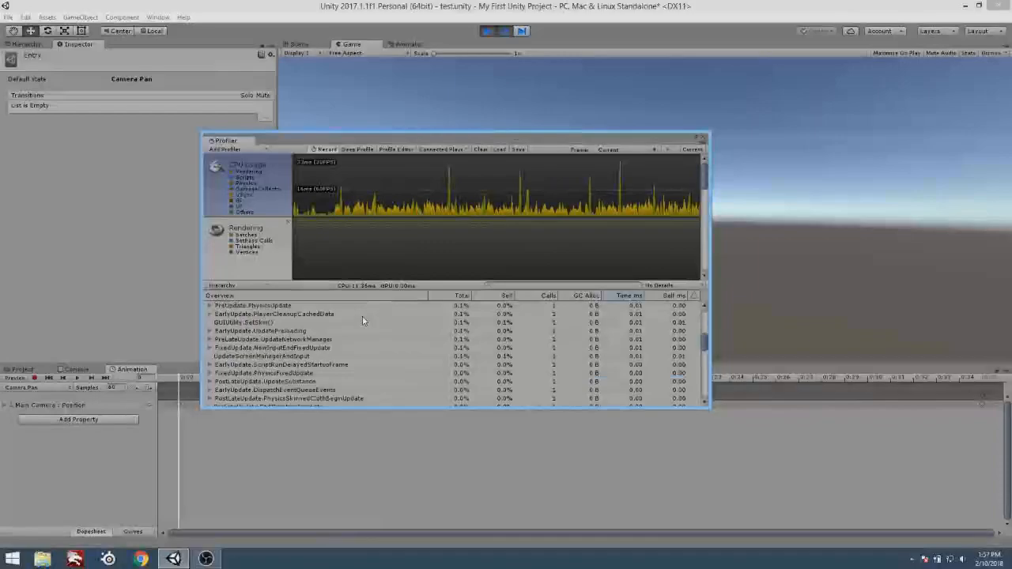
left_click(506, 31)
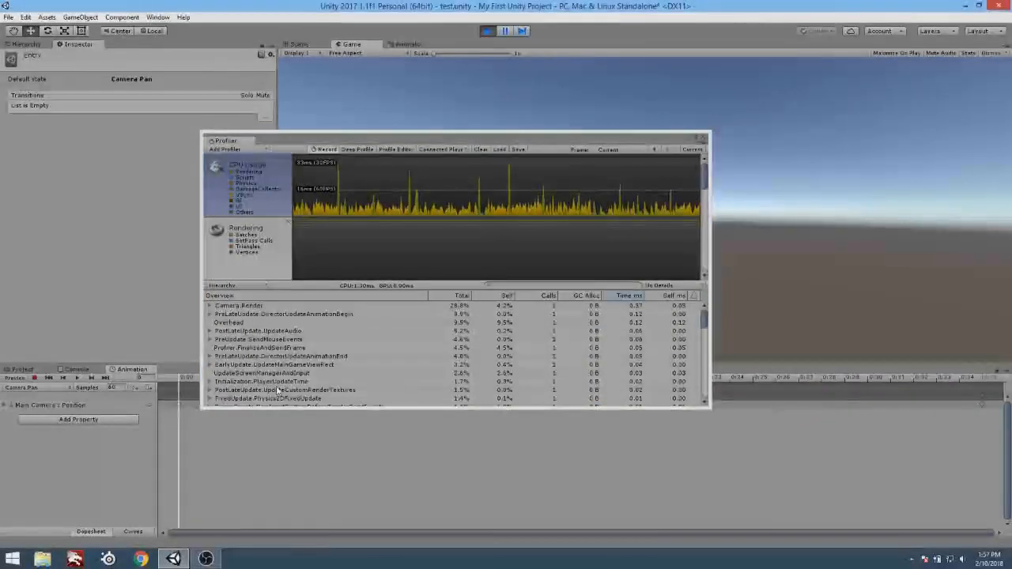
Examine individual CPU entries such as Camera.Render and Initialization.PlayerUpdateTime in the Profiler, and sort the list by GC Alloc.
left_click(453, 135)
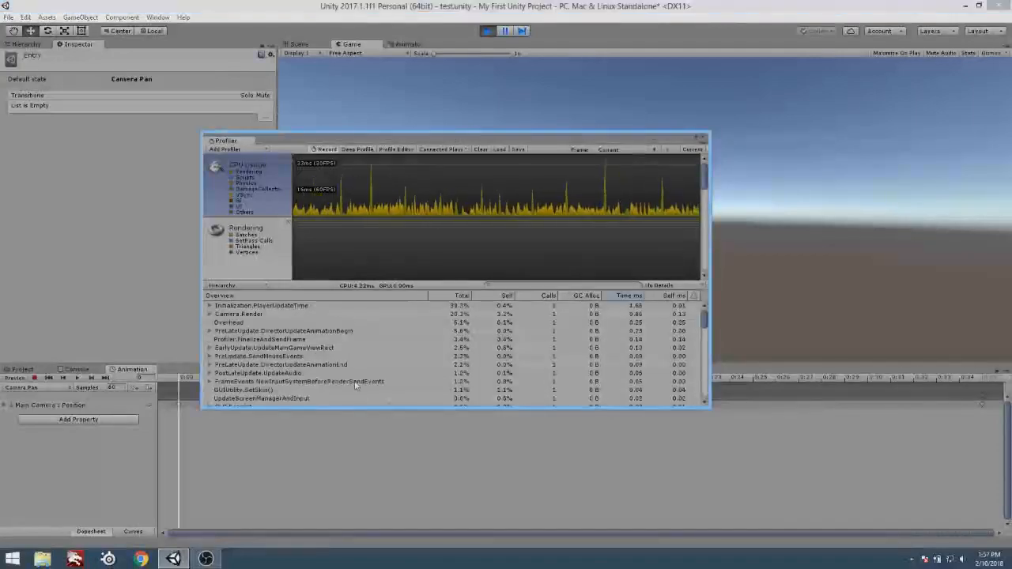
left_click(224, 314)
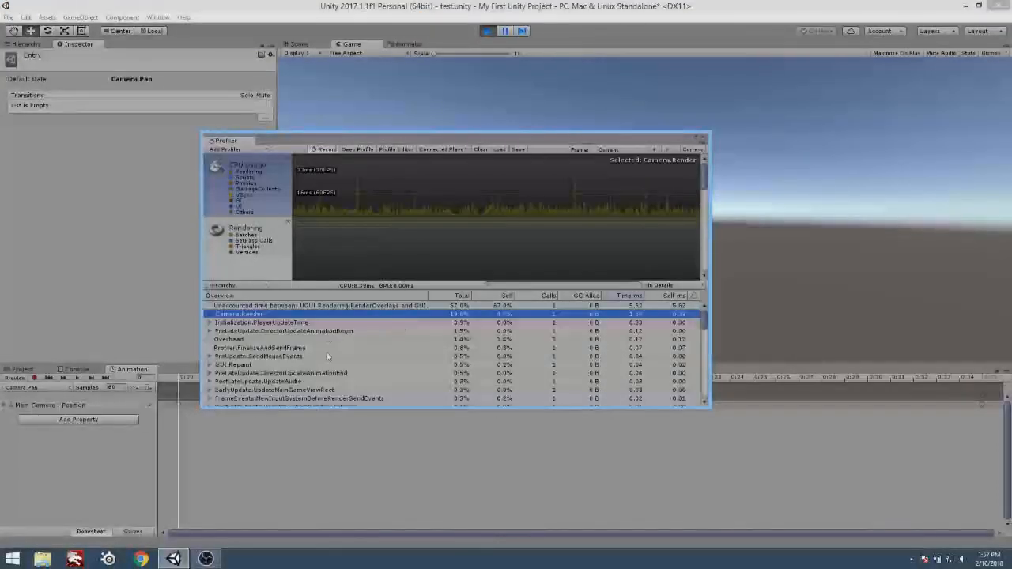
left_click(241, 307)
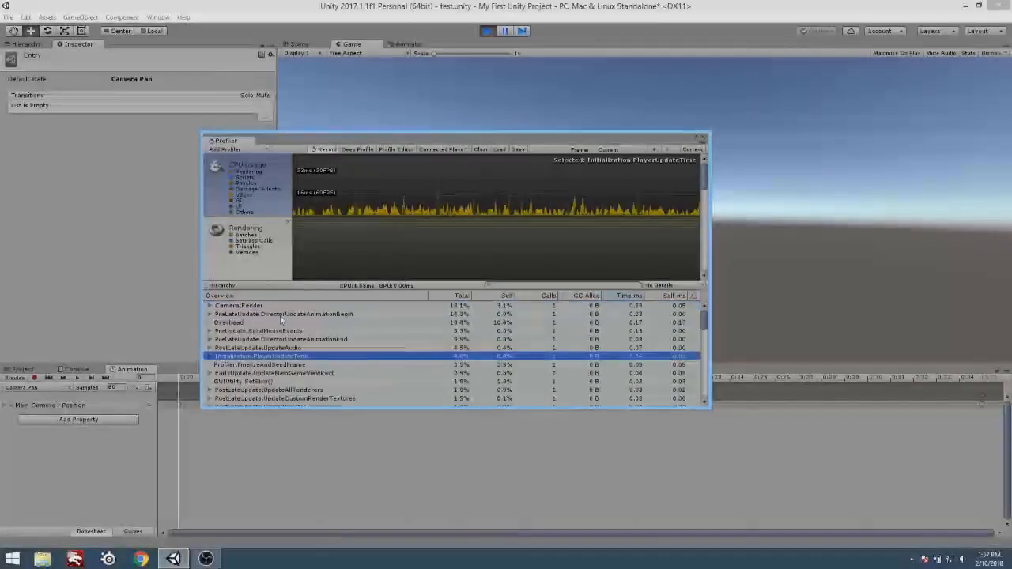
left_click(250, 313)
left_click(250, 306)
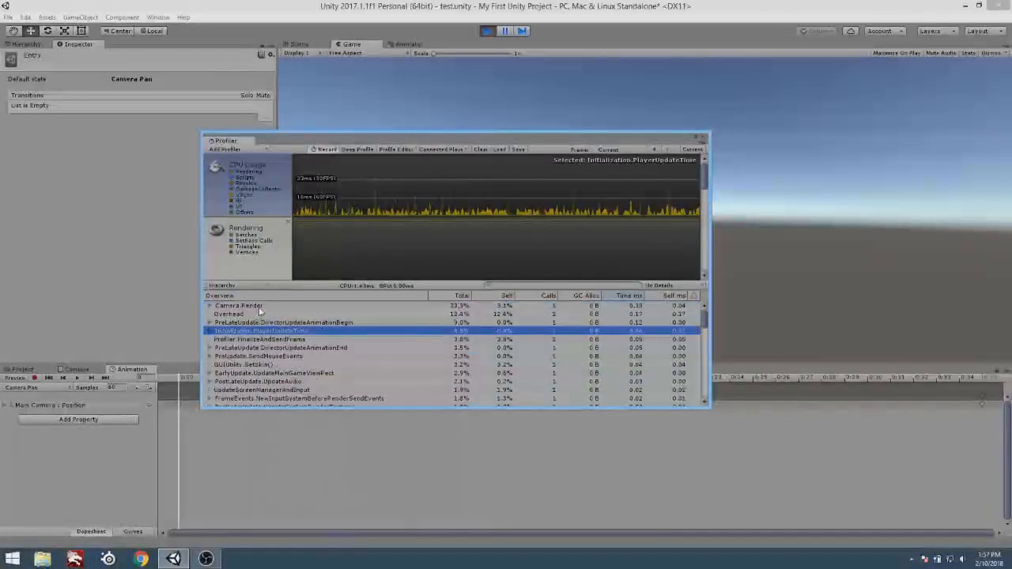
left_click(325, 384)
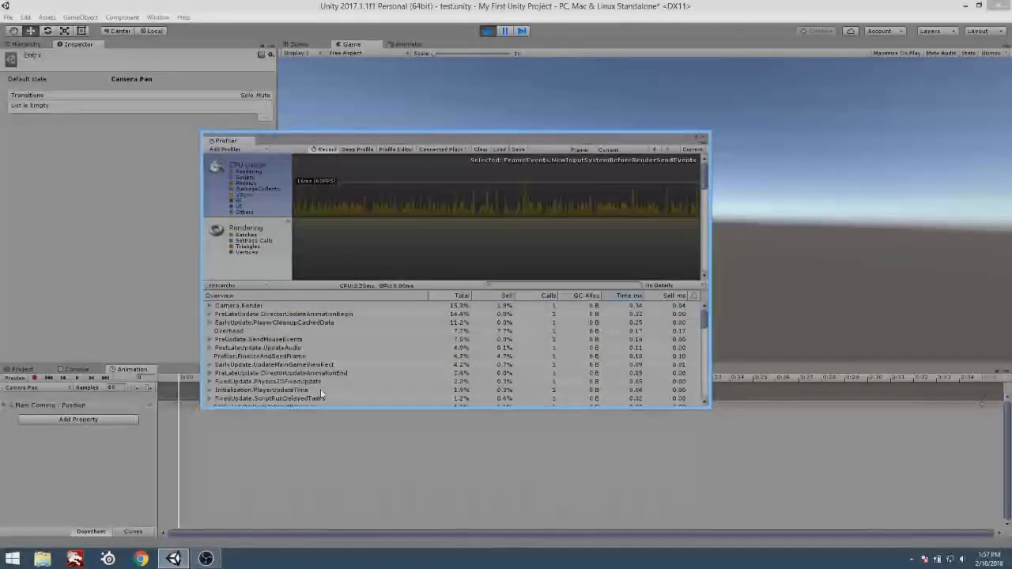
left_click(261, 306)
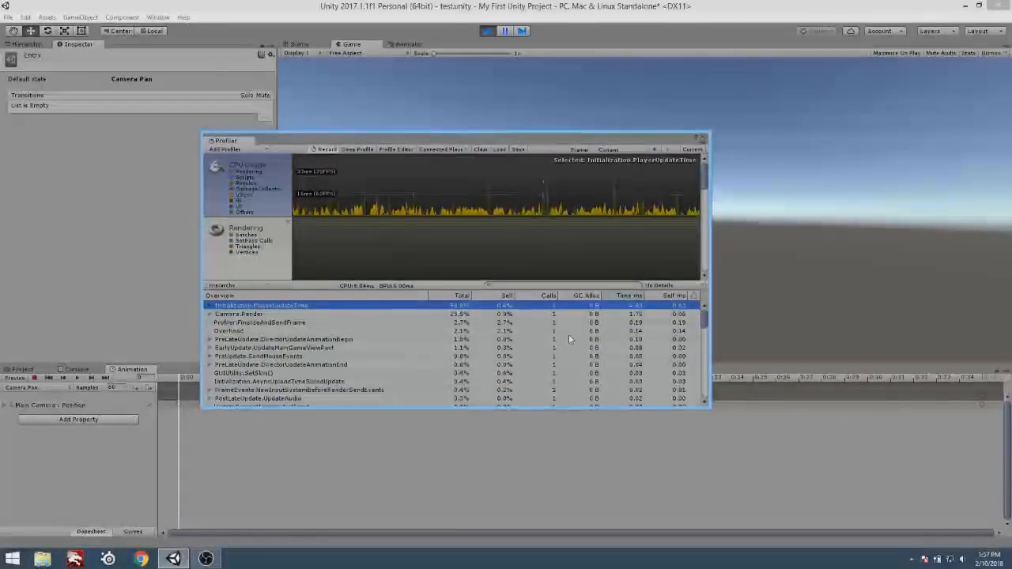
left_click(581, 295)
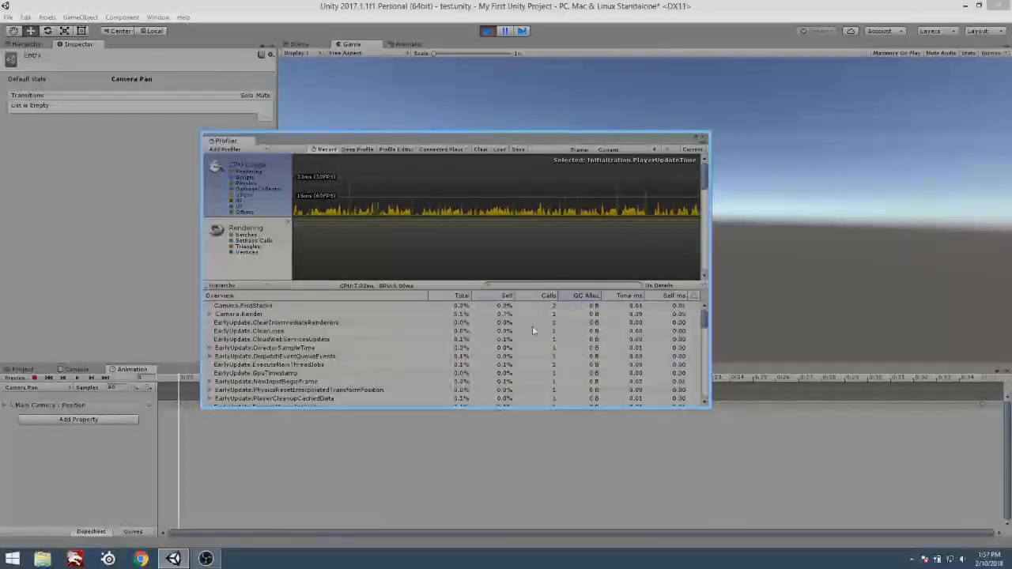
Sort the Profiler's CPU entries by Total, look through them and close the Profiler window.
left_click(462, 295)
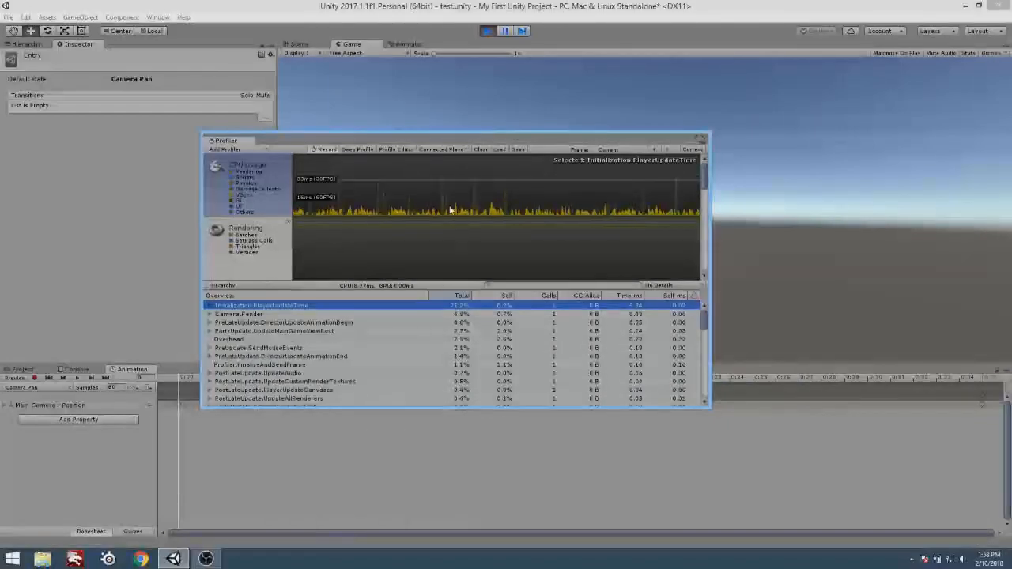
scroll(451, 200, "down", 1)
scroll(467, 201, "up", 1)
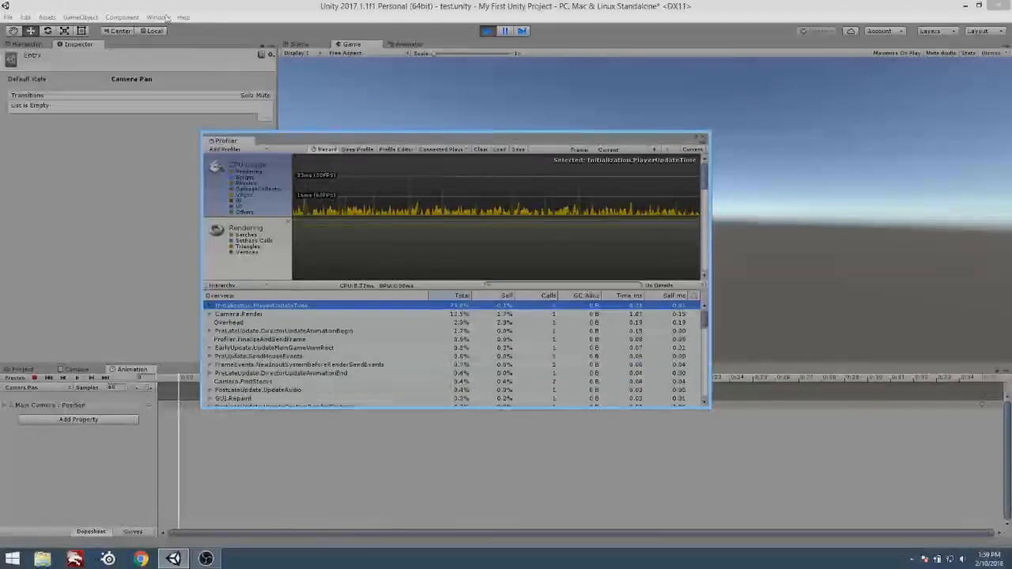
left_click(706, 140)
Open the Lighting settings window and review its Scene options, including Environment, Realtime Lighting, Mixed Lighting and Other Settings.
left_click(158, 17)
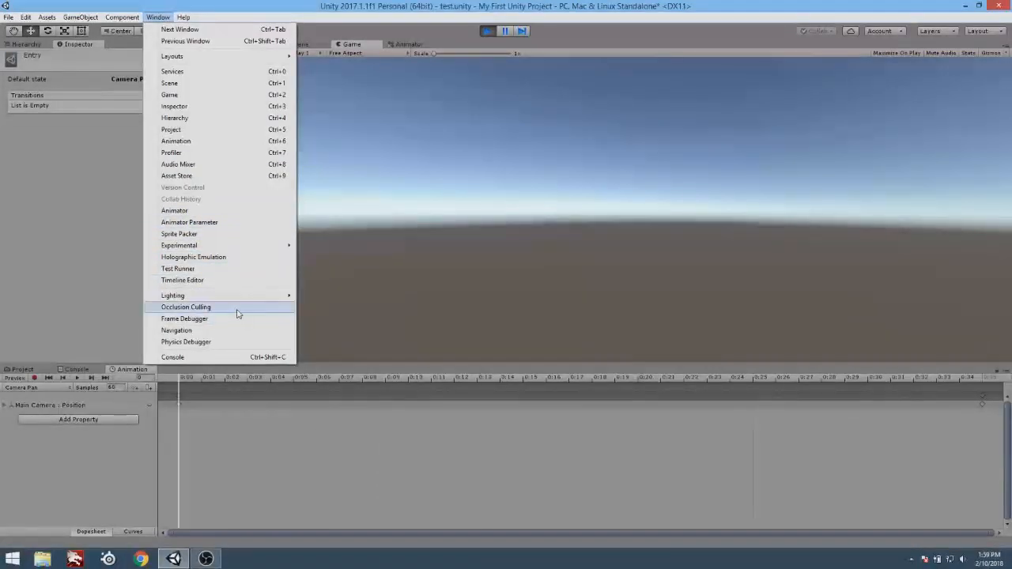
mouse_move(229, 298)
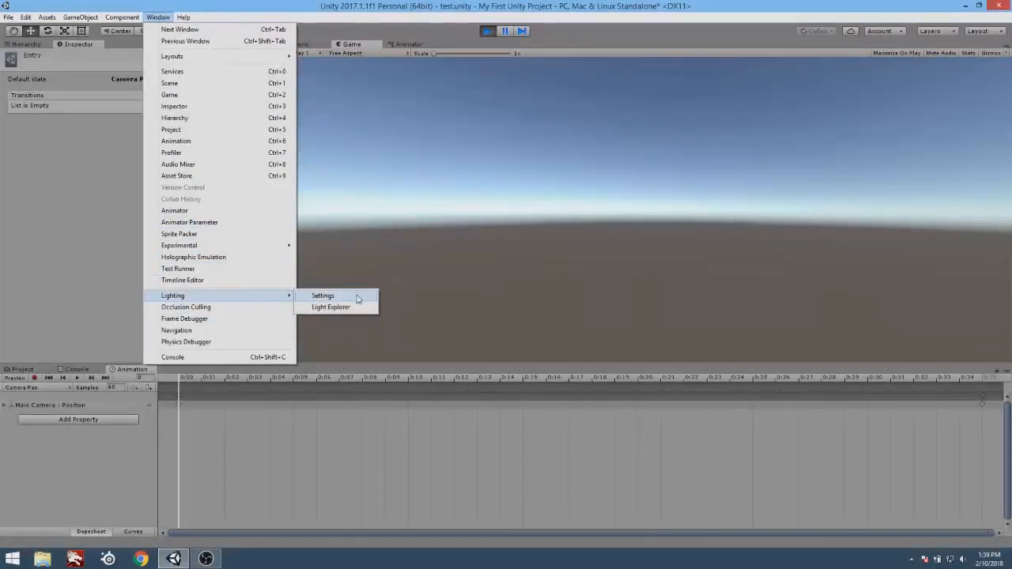
left_click(321, 295)
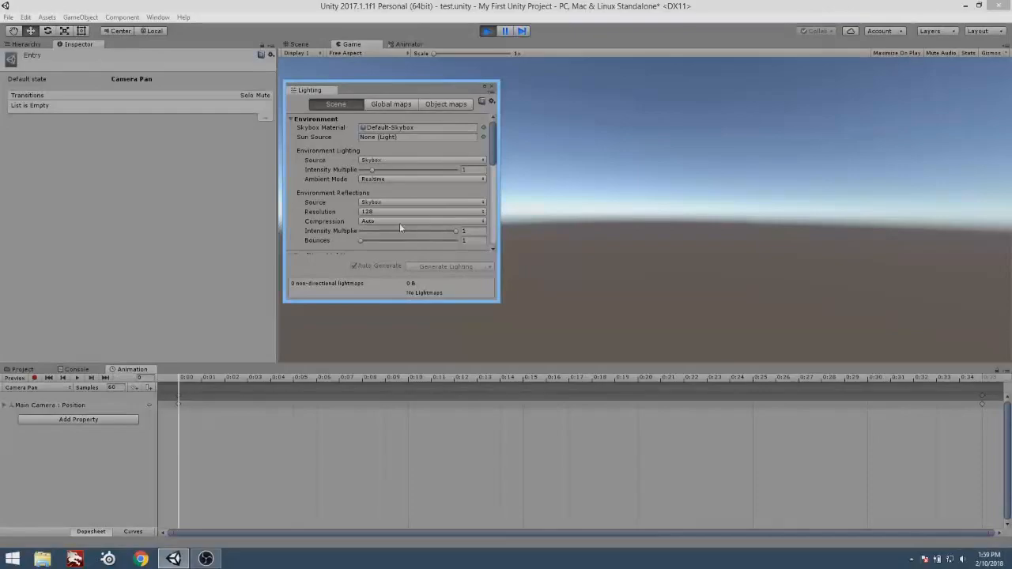
left_click_drag(490, 136, 486, 231)
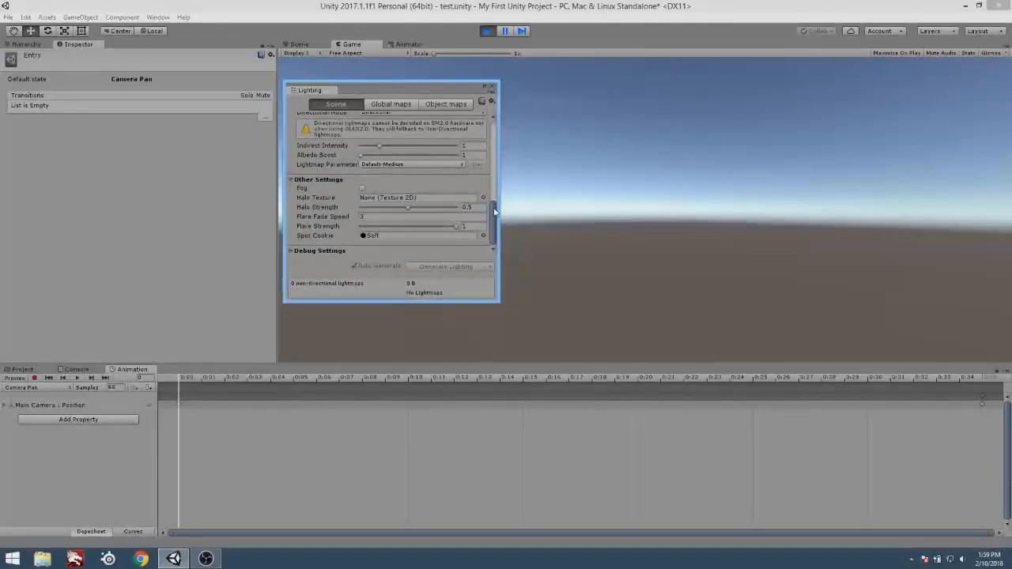
scroll(494, 209, "up", 1)
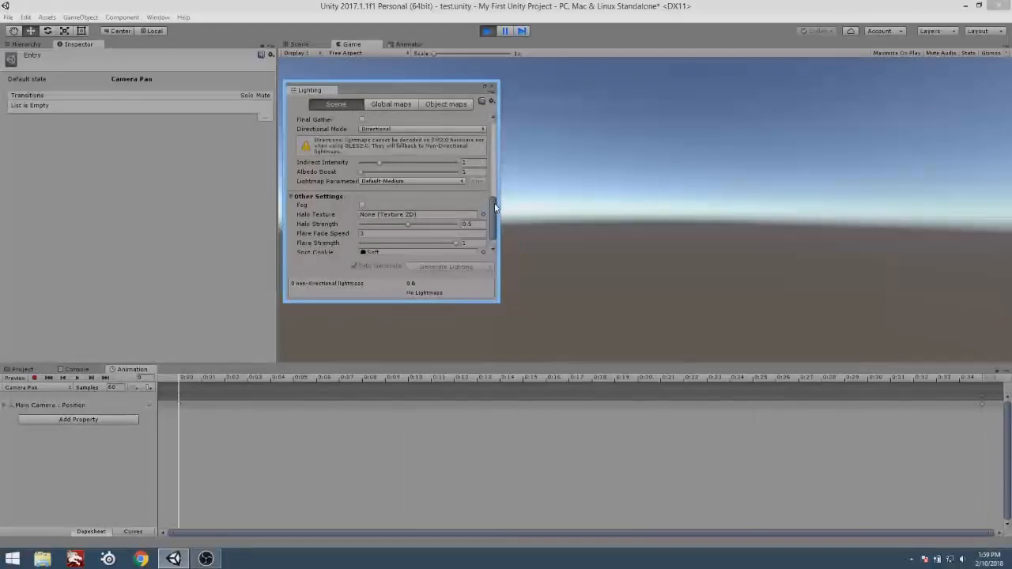
left_click_drag(494, 207, 514, 175)
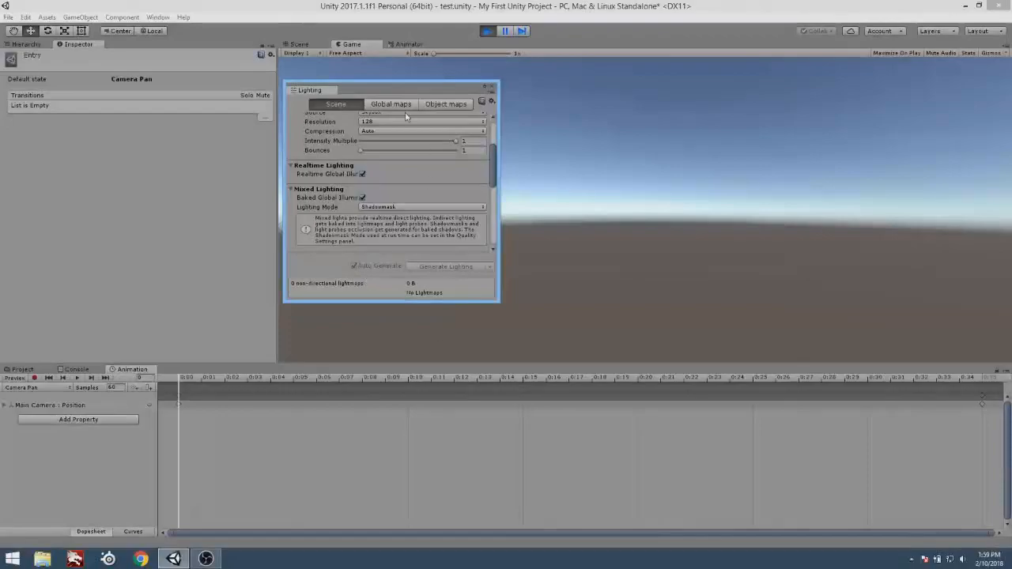
Close the floating Lighting window.
left_click(183, 17)
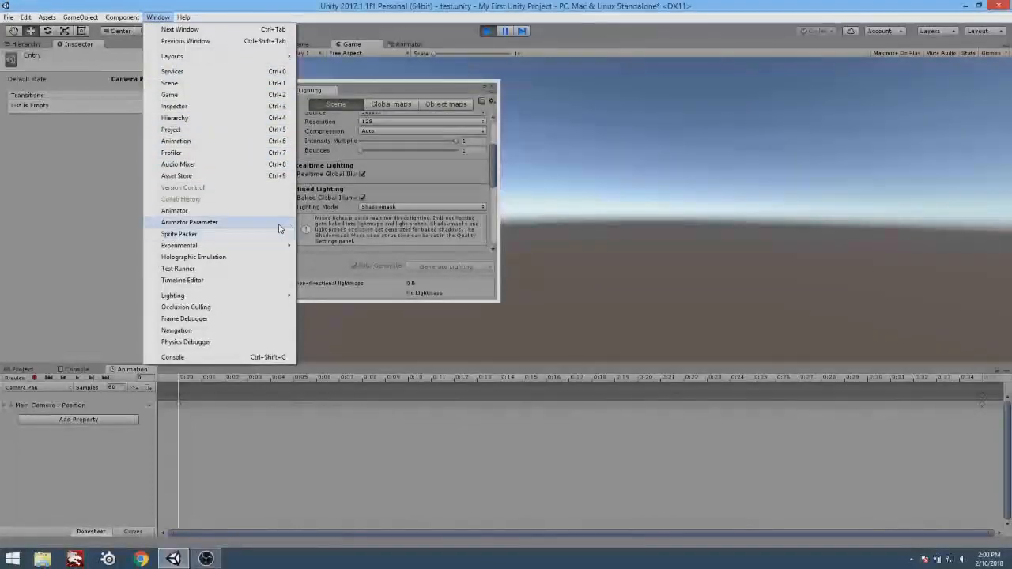
left_click(412, 85)
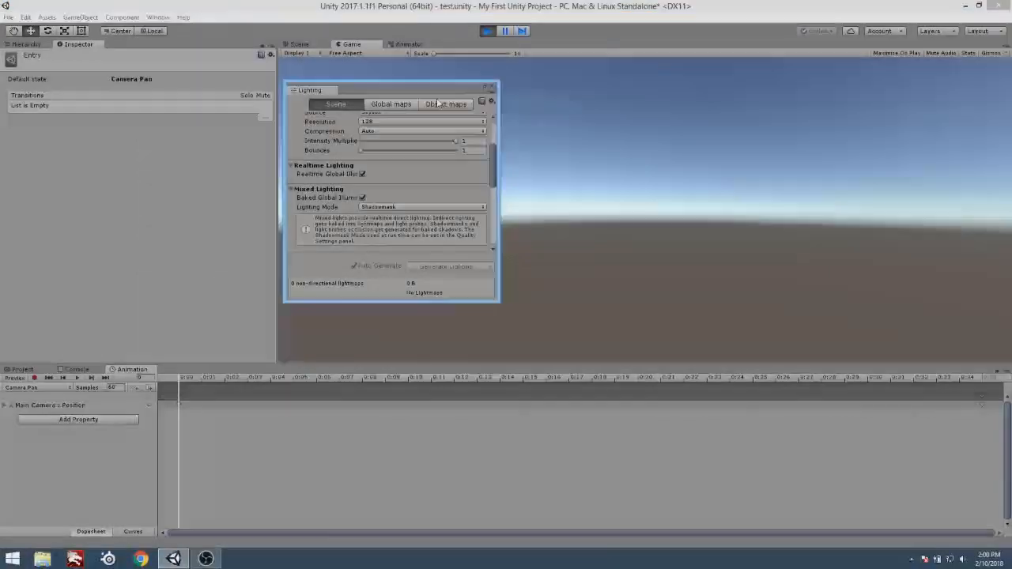
left_click(492, 85)
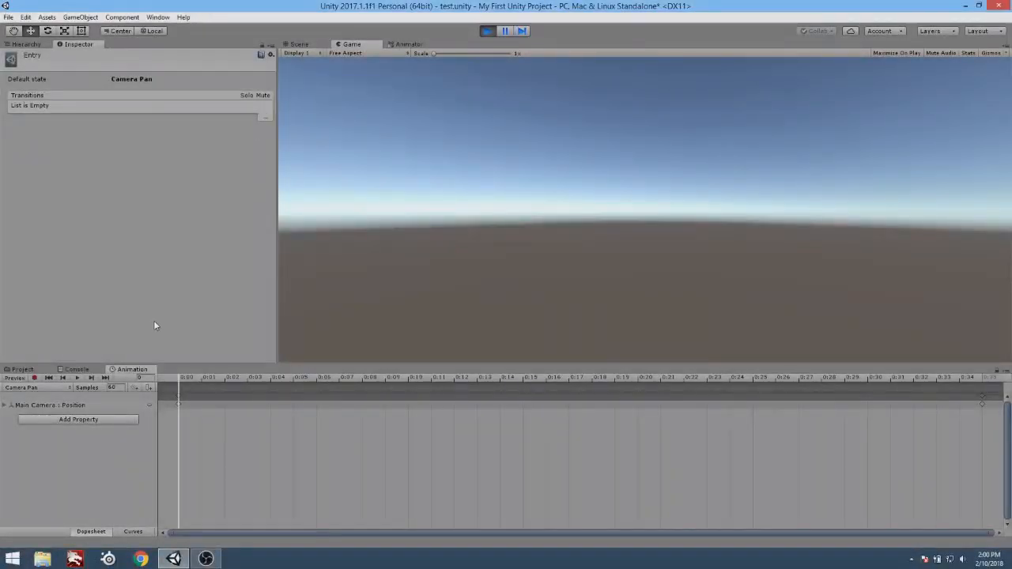
Stop Play mode and bring the Animator graph and the Camera Pan animation timeline back into view.
left_click(27, 370)
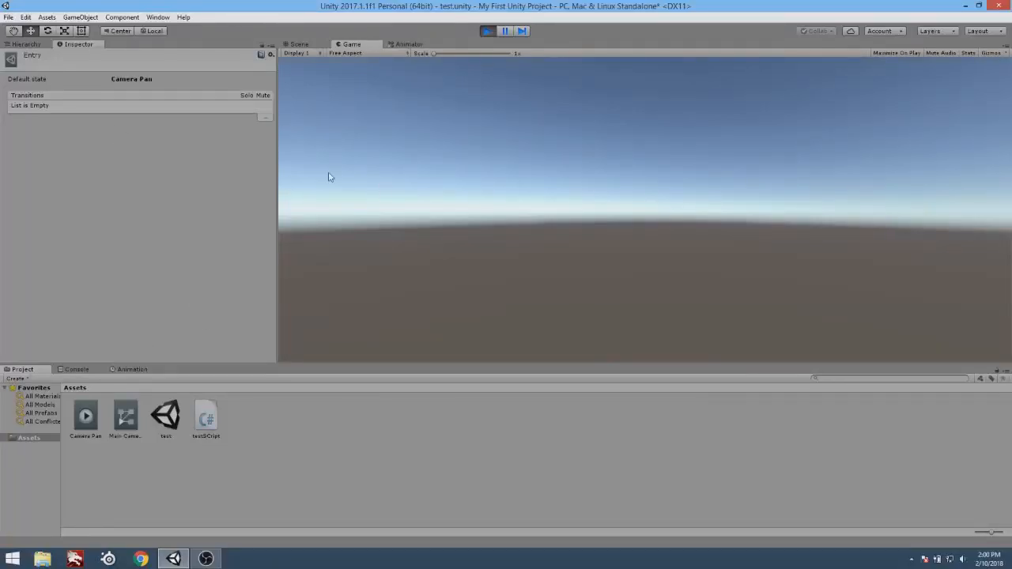
left_click(495, 31)
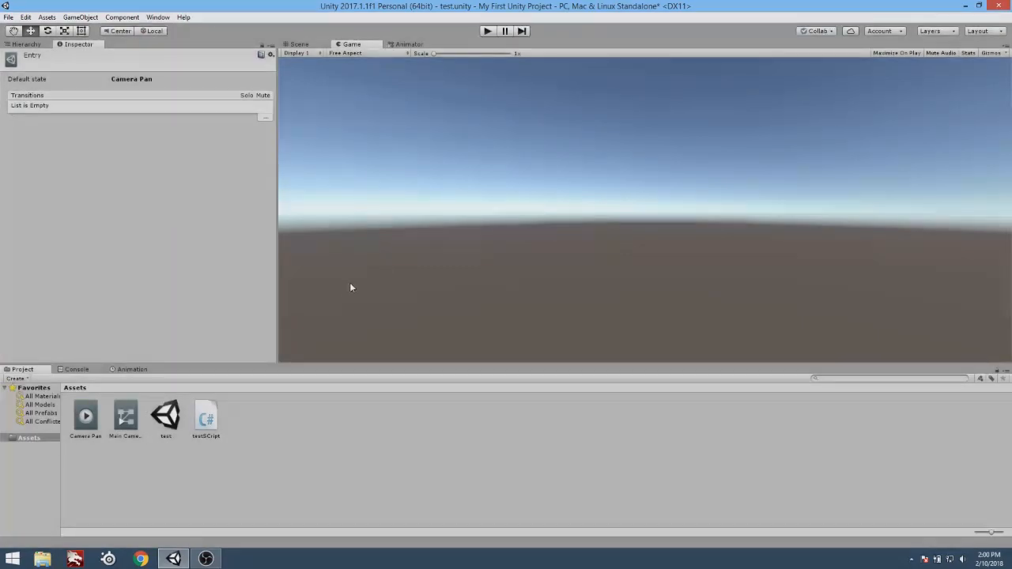
left_click(408, 45)
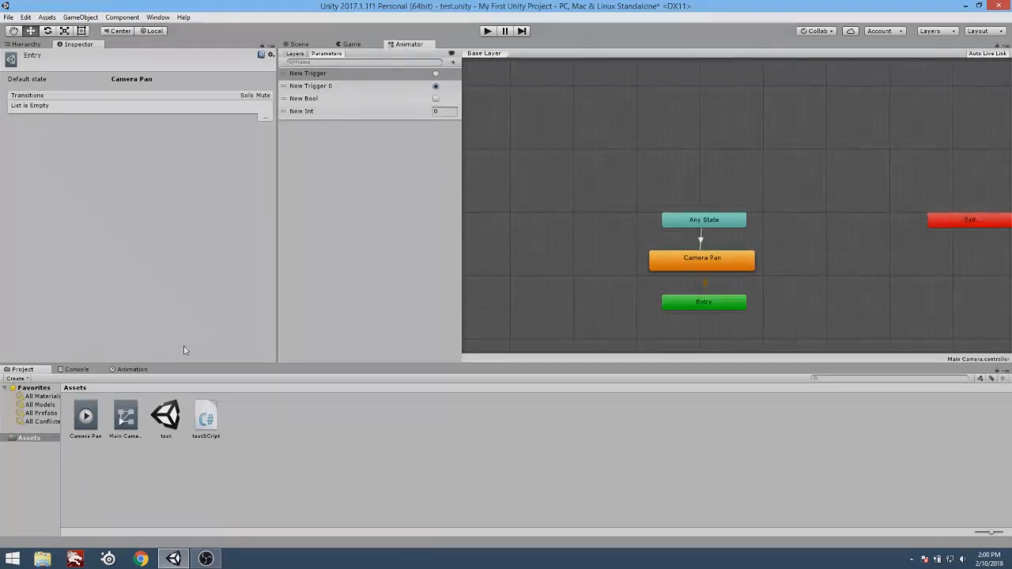
left_click(133, 369)
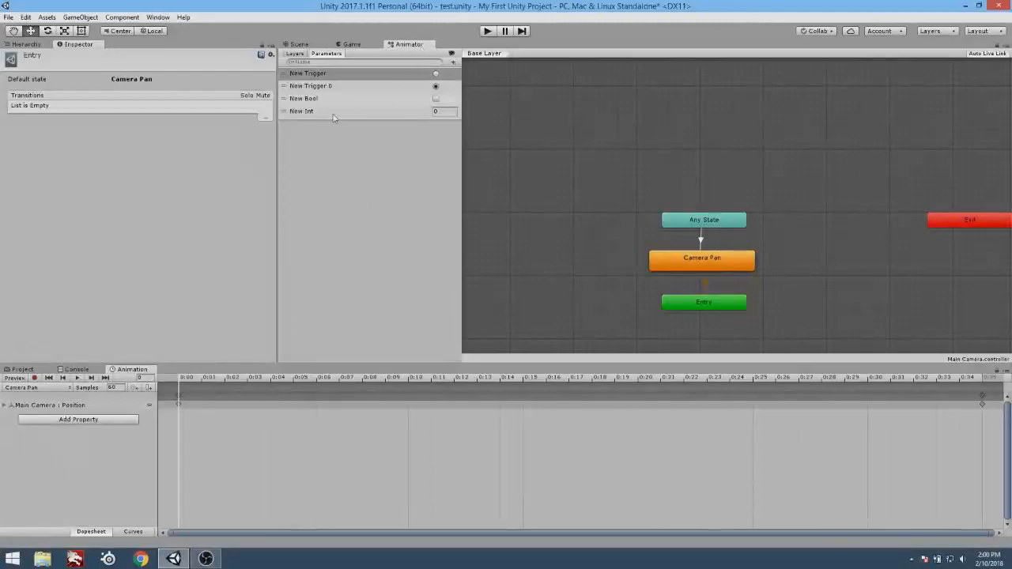
left_click(309, 51)
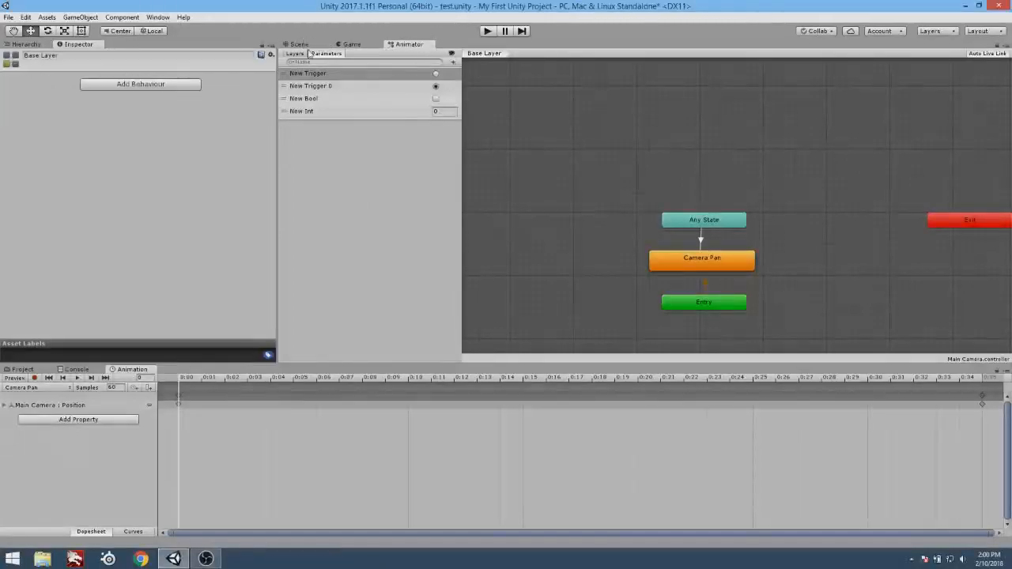